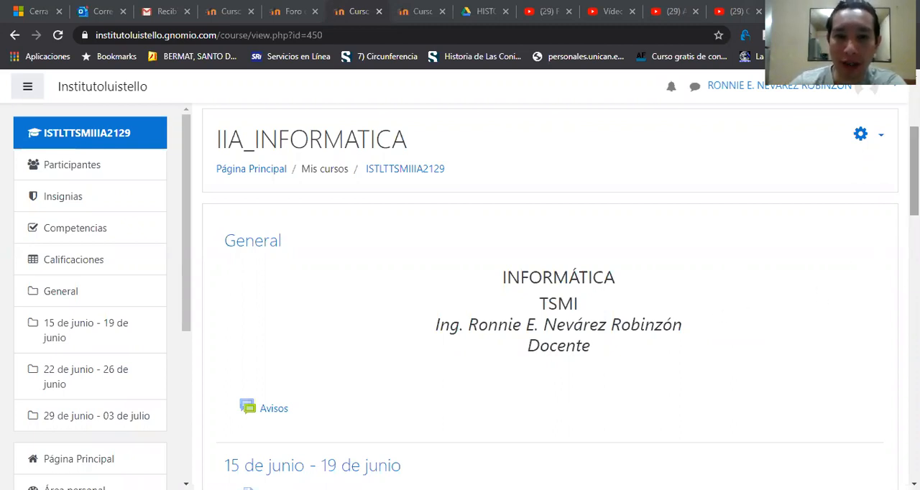
Step: Turn on editing mode for the IIA_INFORMATICA course
scroll(887, 228, up, 2)
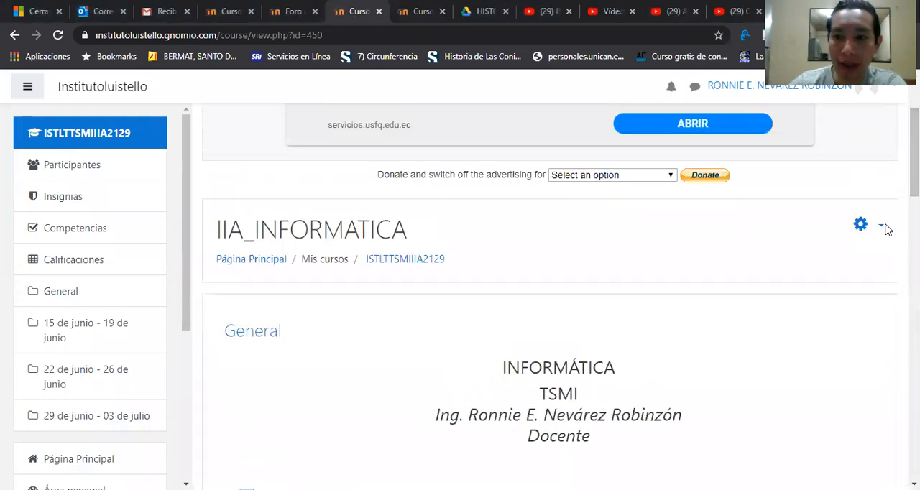
click(874, 235)
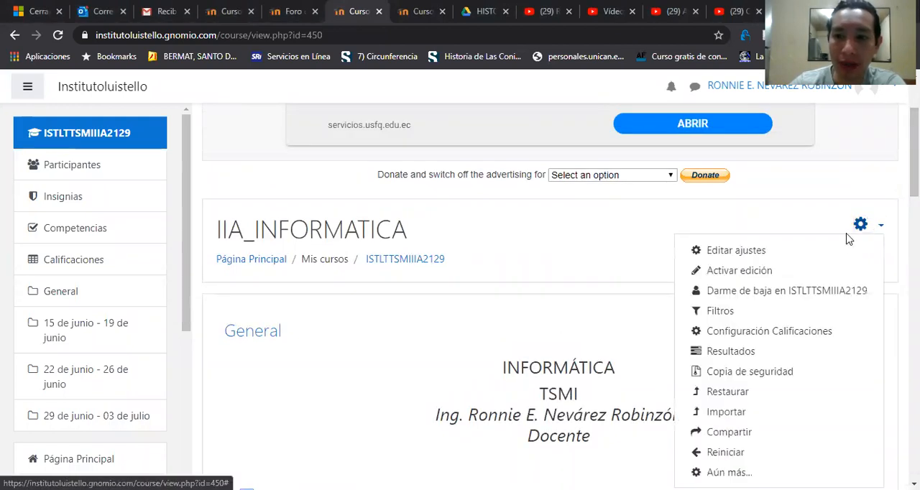
click(754, 276)
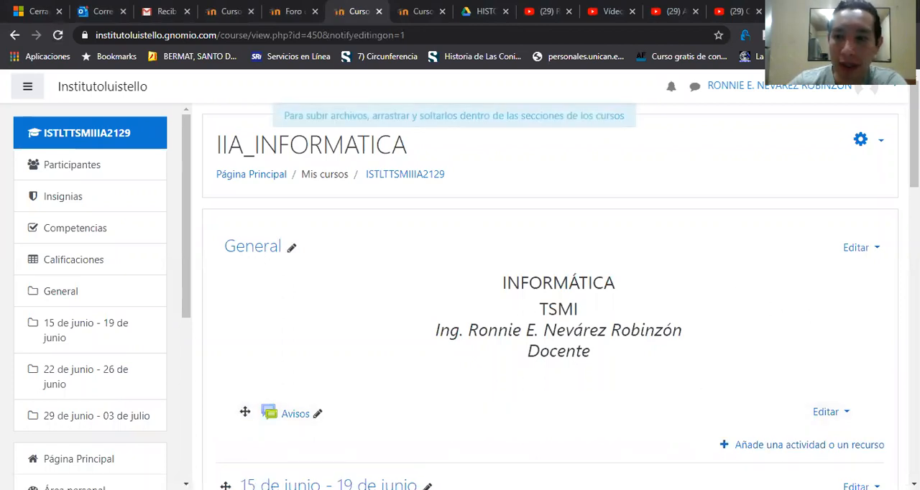
Step: Delete the Tarea de Microsoft Word assignment from the 15 de junio - 19 de junio section and confirm the deletion
scroll(550, 295, down, 6)
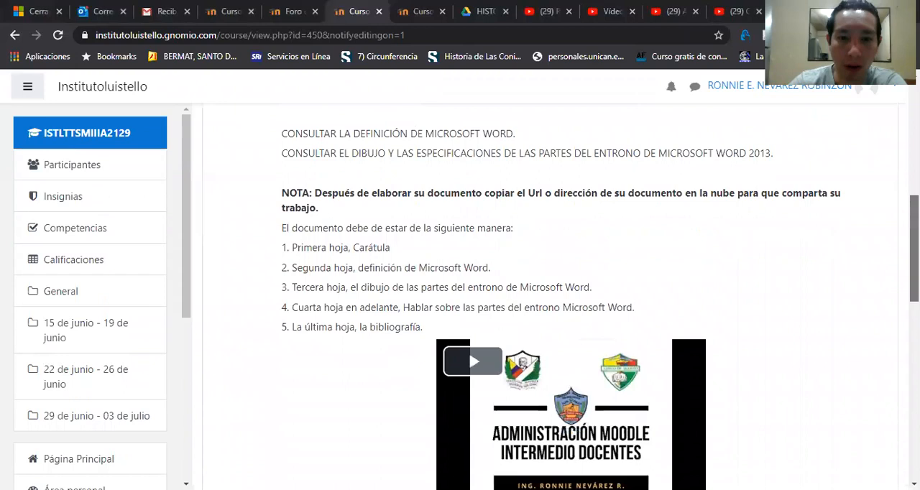
scroll(550, 294, up, 2)
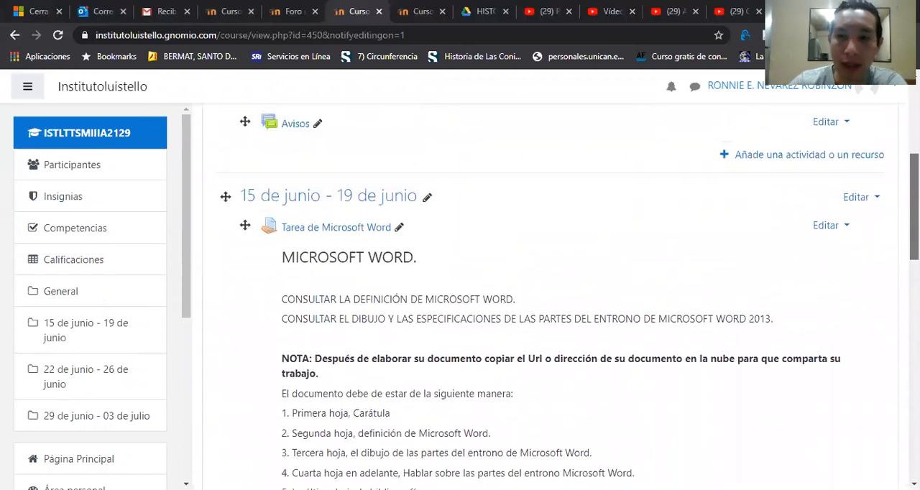
scroll(550, 295, up, 1)
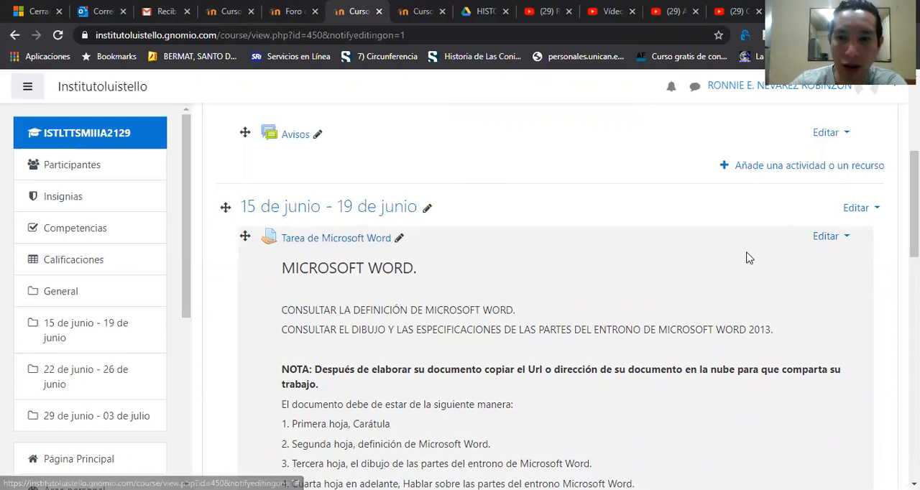
click(833, 238)
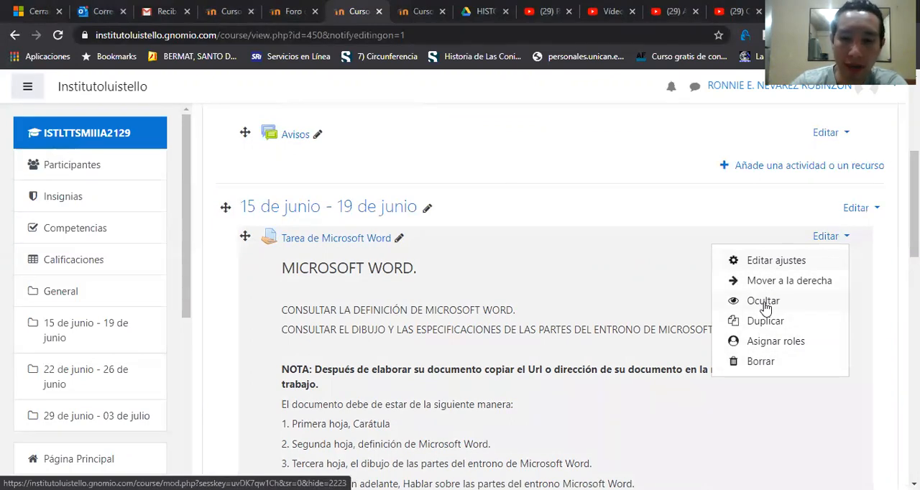
click(761, 361)
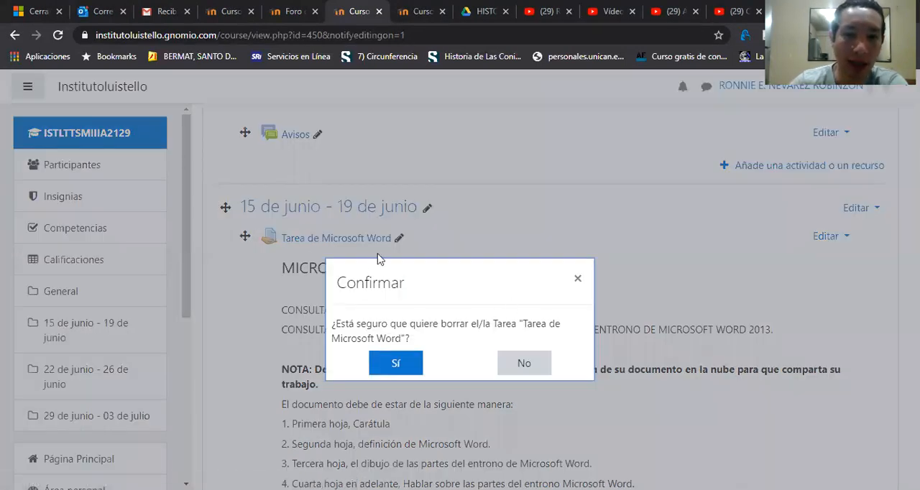
click(391, 367)
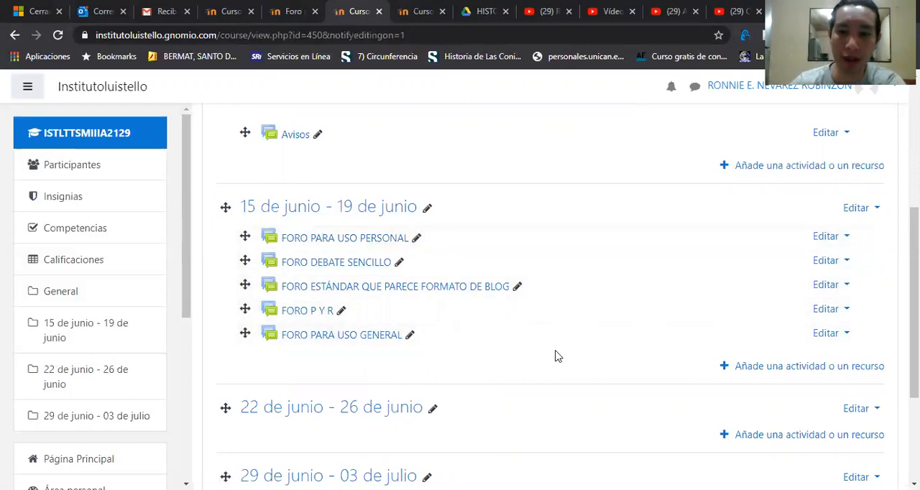
Step: Add a Foro activity to the 15 de junio - 19 de junio section
click(775, 368)
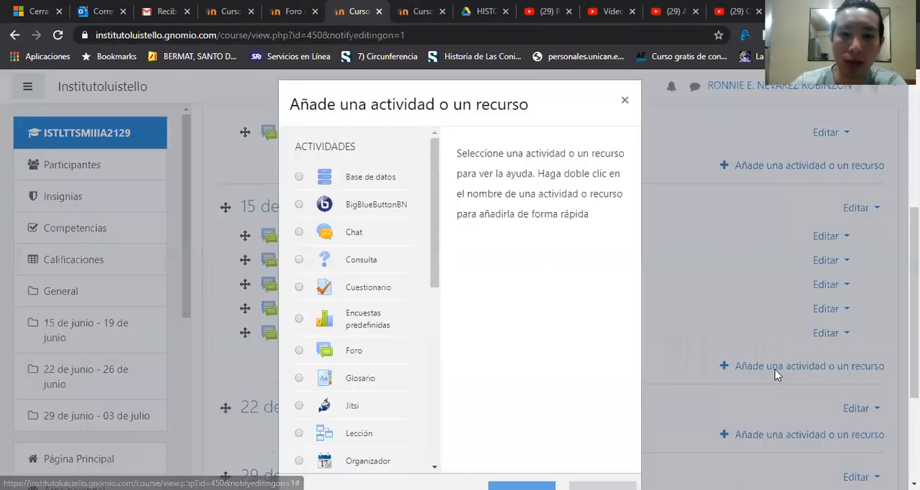
drag(431, 231, 423, 261)
click(299, 286)
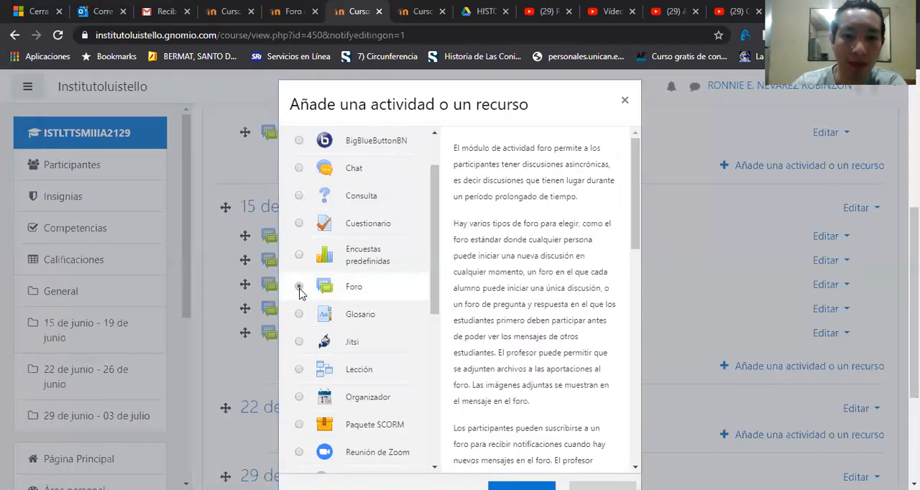
scroll(564, 323, down, 2)
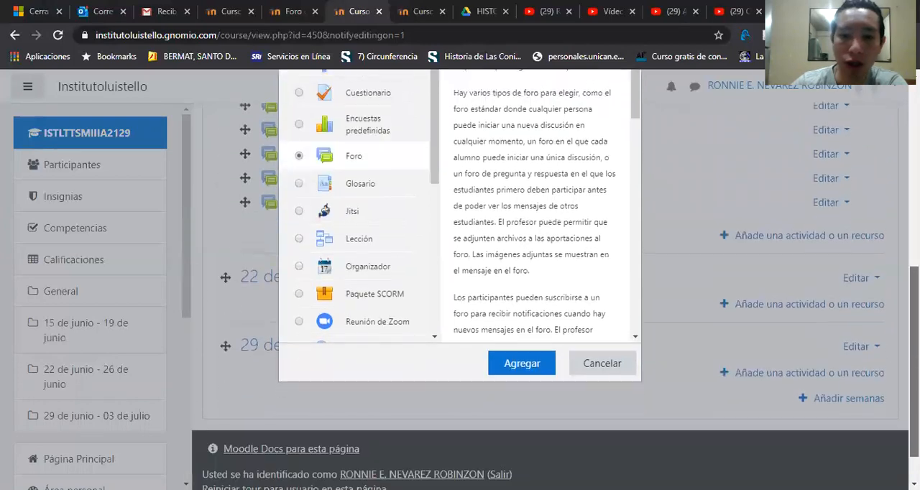
click(525, 363)
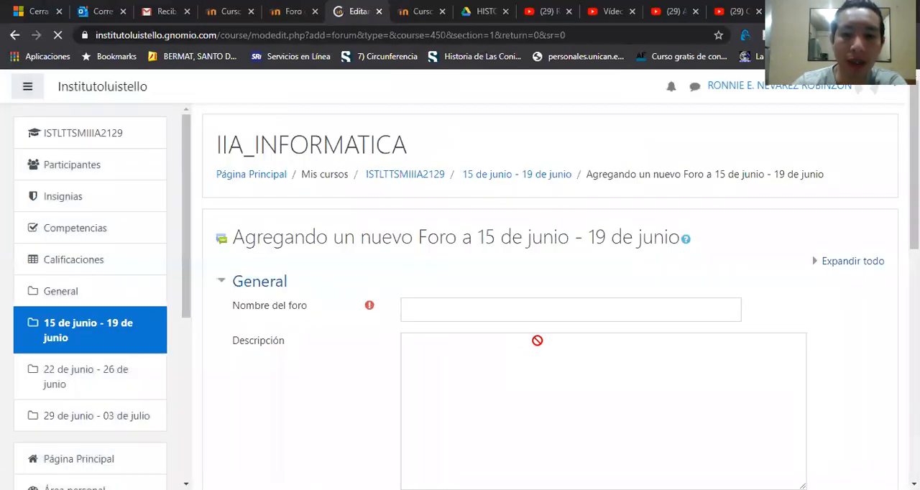
Step: Name the new forum FORO DE PRUEBA
click(540, 305)
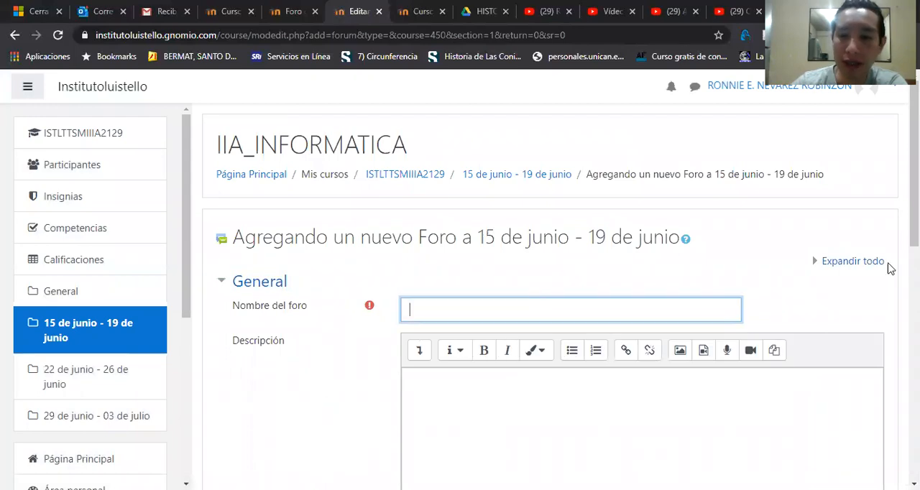
scroll(650, 359, down, 1)
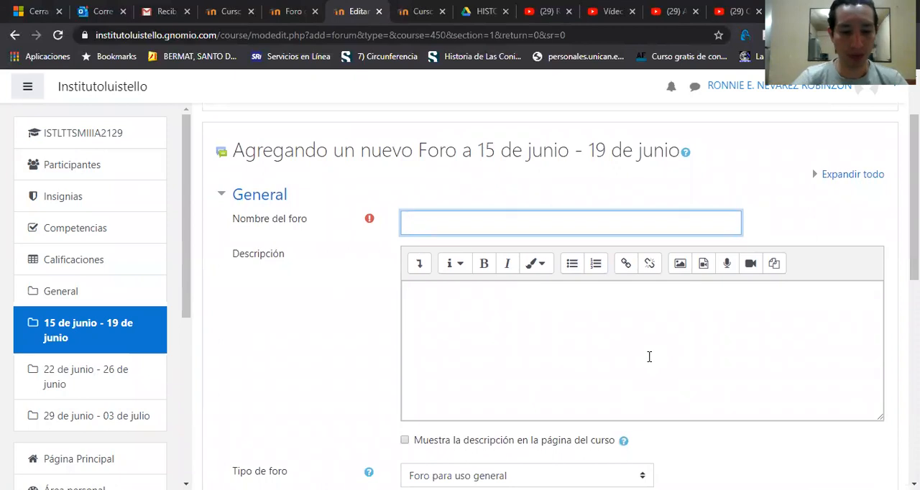
text(FORO)
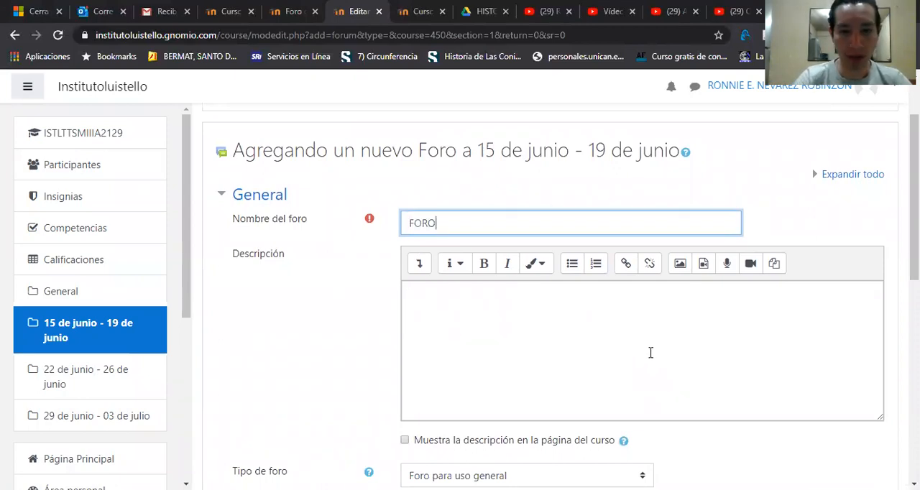
text( DE PRUEBA)
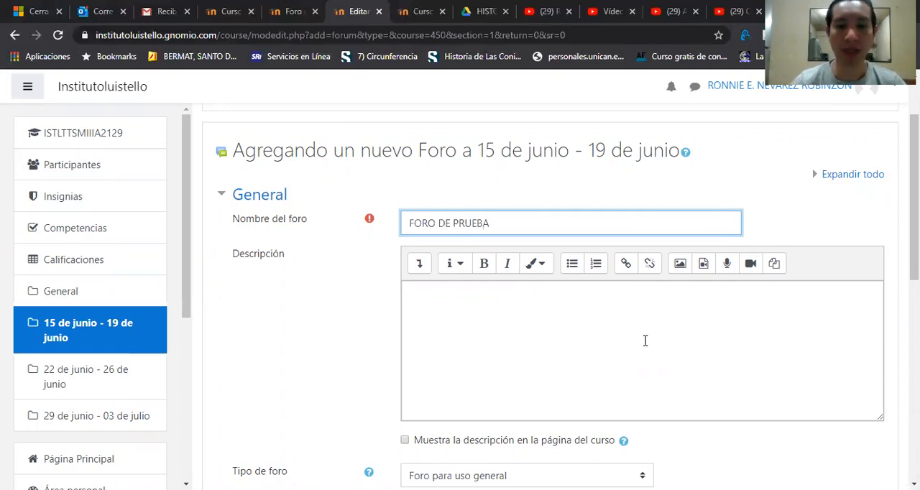
Step: Examine the description editor's link dialog, additional formatting tools and HTML source view
click(642, 337)
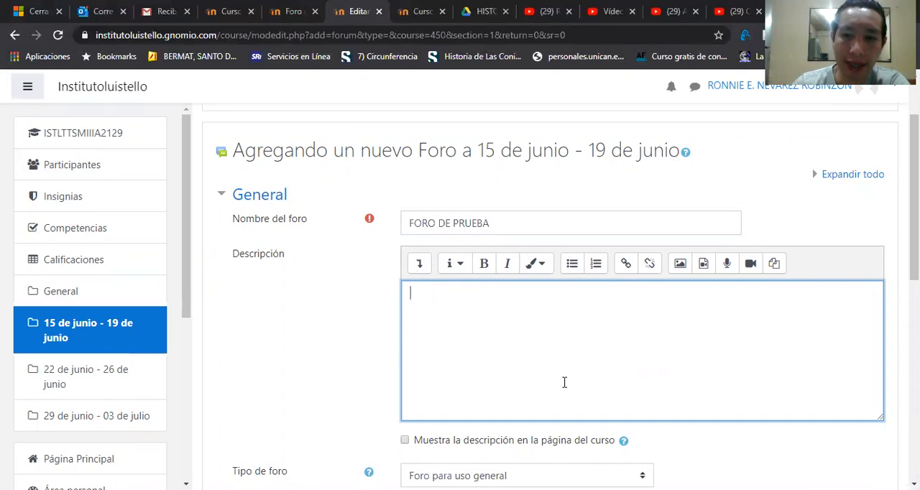
drag(914, 217, 914, 240)
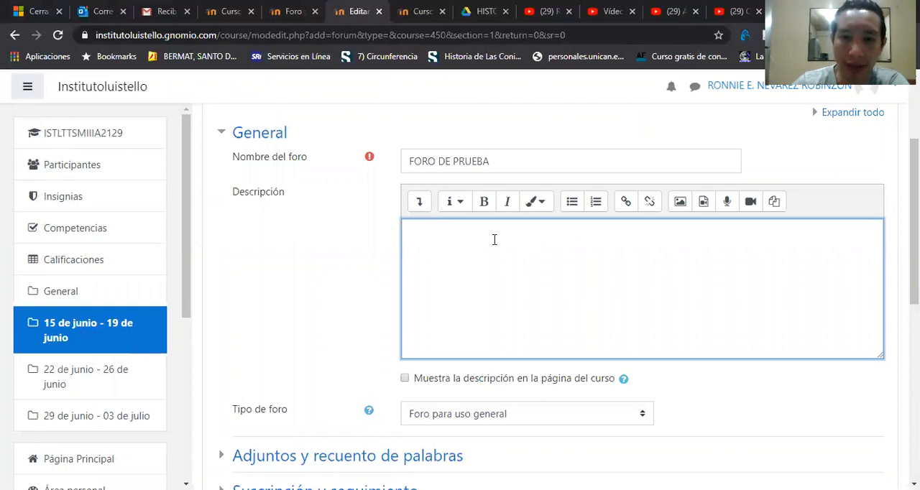
click(627, 207)
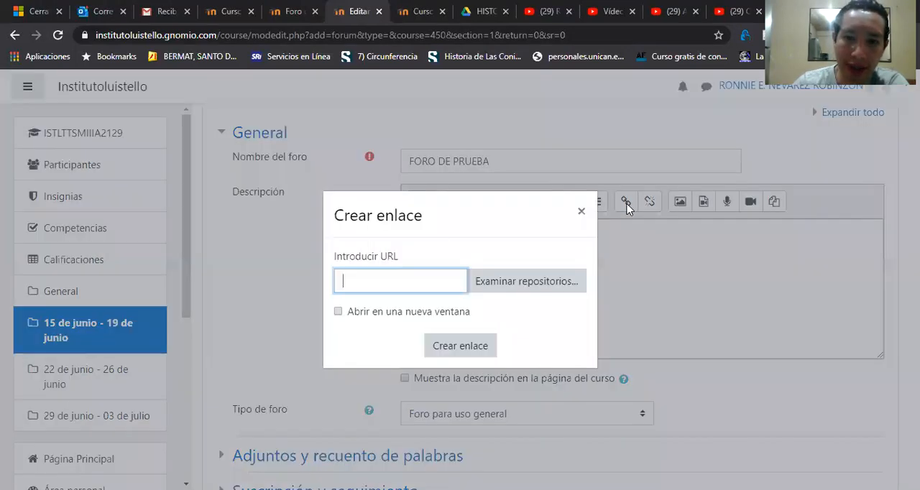
click(580, 212)
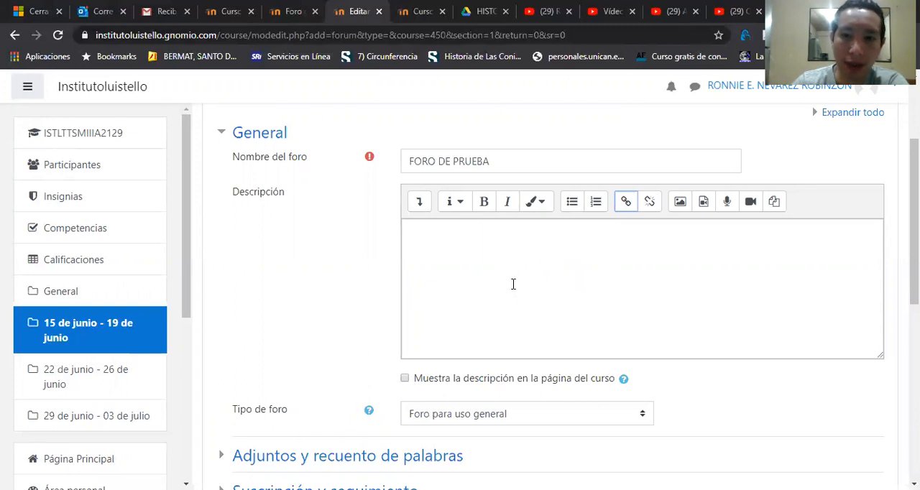
click(419, 204)
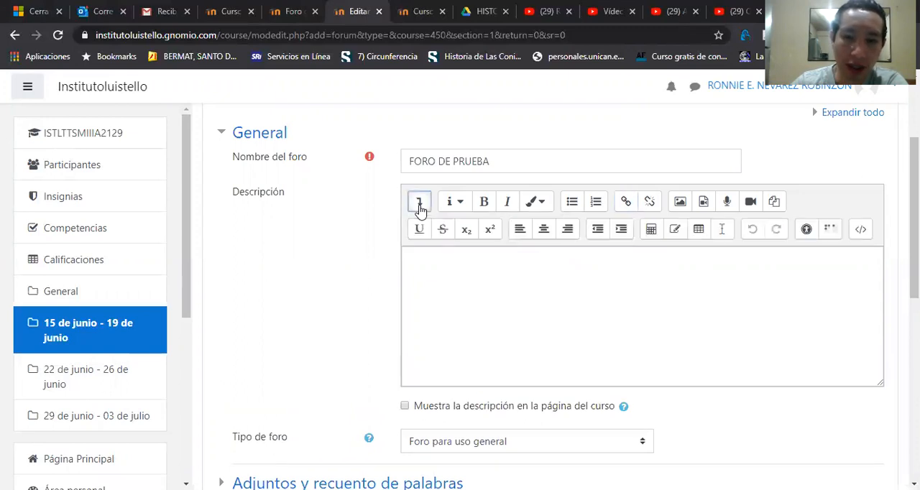
click(860, 229)
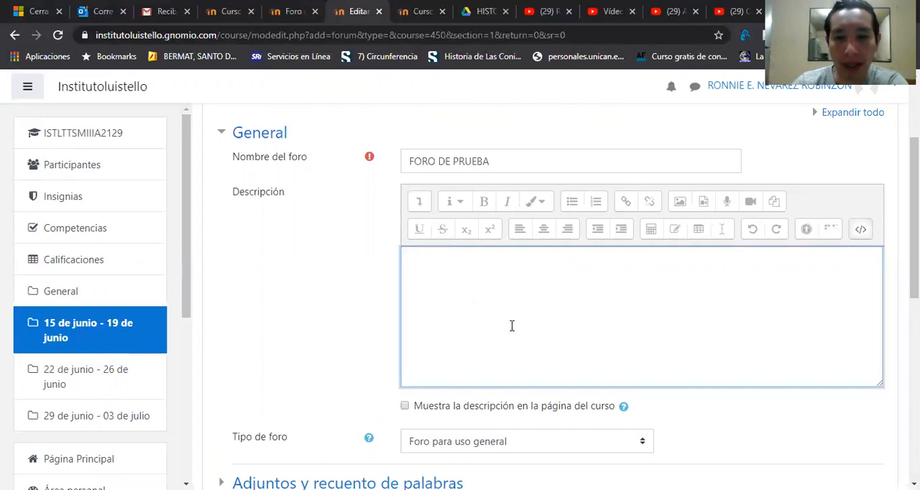
click(861, 234)
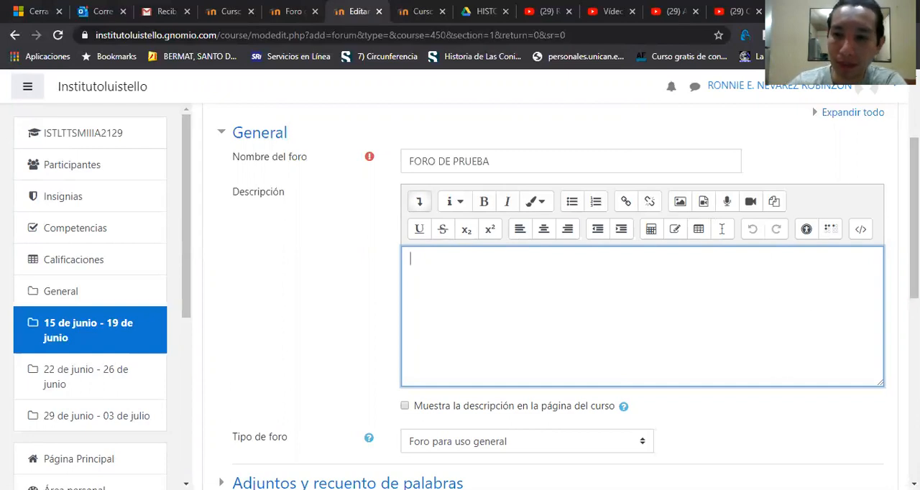
Step: Choose Foro para uso general as the forum type
scroll(569, 297, down, 2)
scroll(569, 297, down, 3)
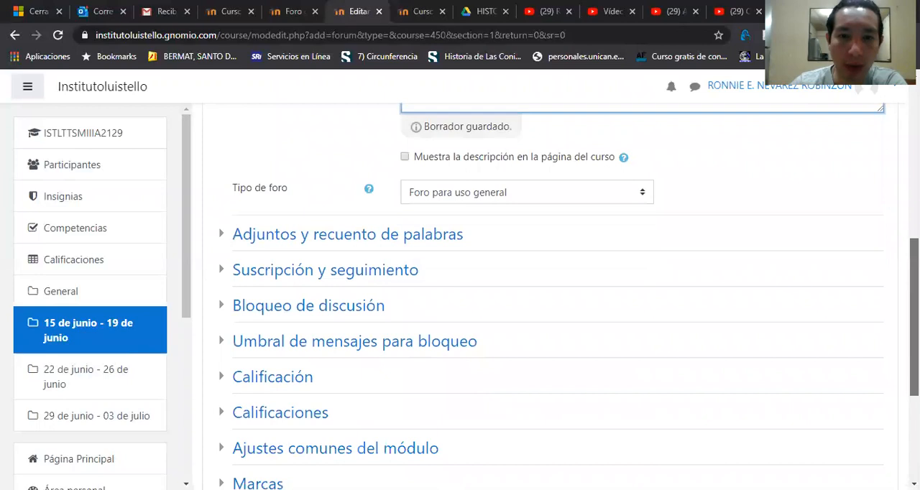
click(646, 193)
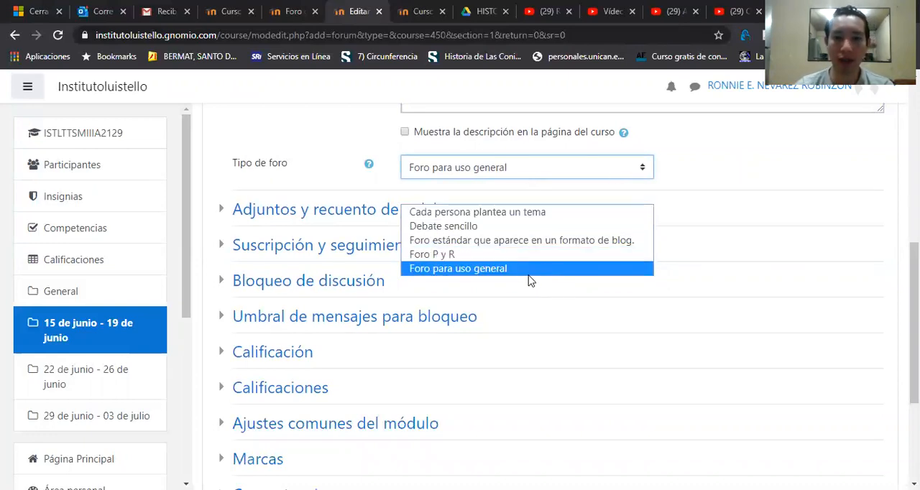
click(571, 273)
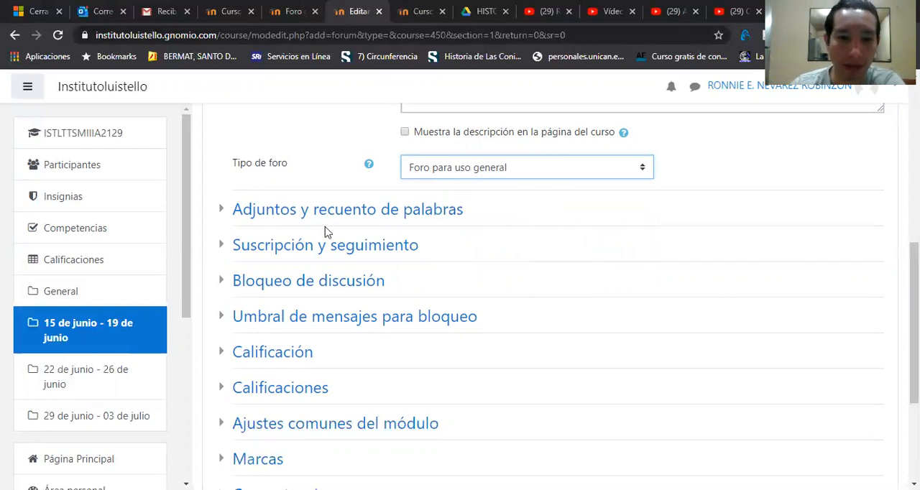
Step: Configure the forum's attachments as No se permite subir archivos with a maximum of 0 files, and set the word count display to No
click(224, 214)
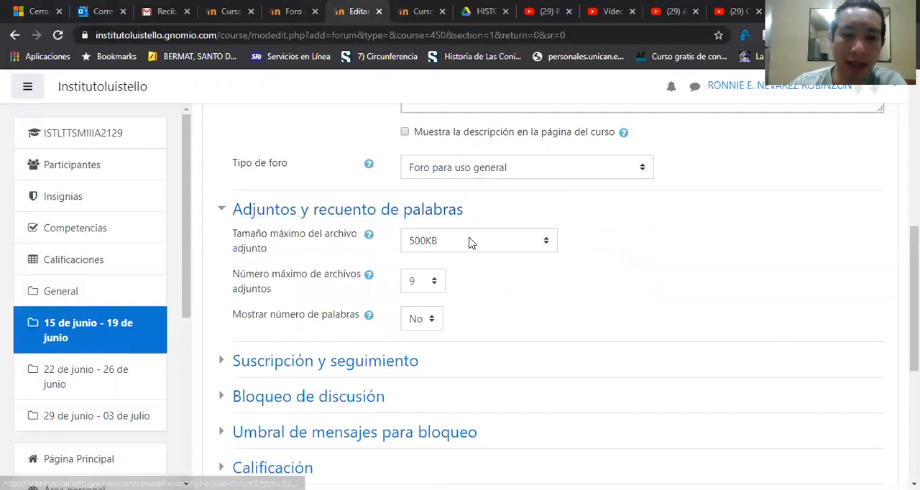
click(546, 243)
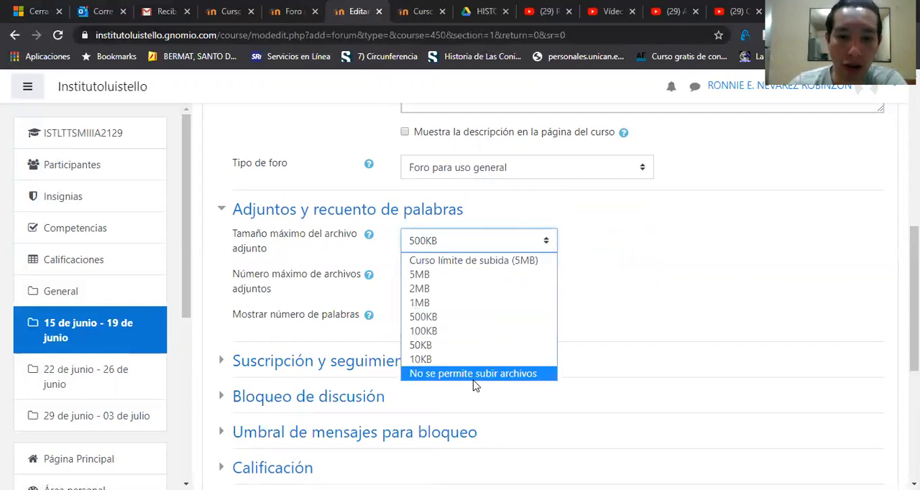
click(512, 374)
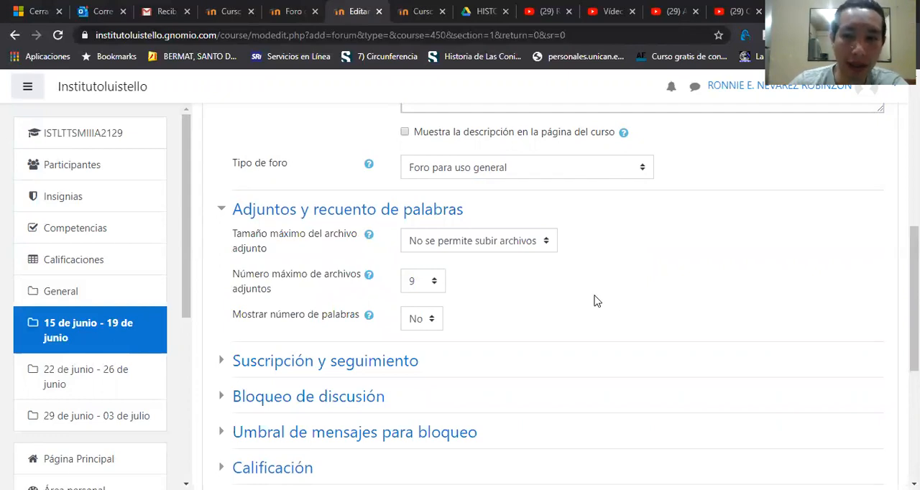
click(432, 281)
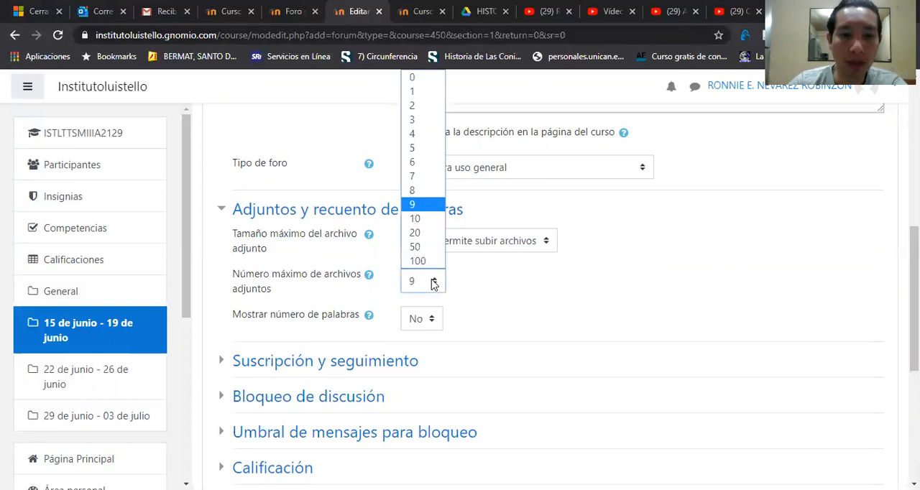
click(424, 76)
click(515, 309)
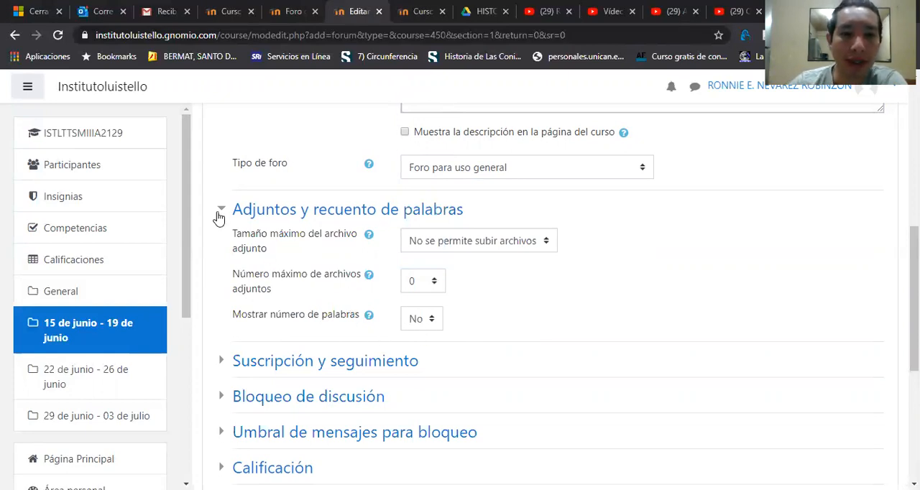
click(422, 322)
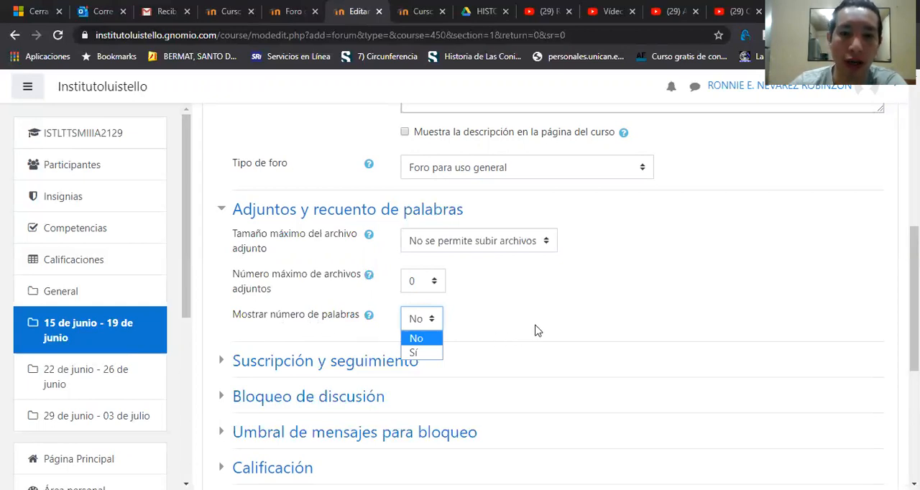
click(417, 339)
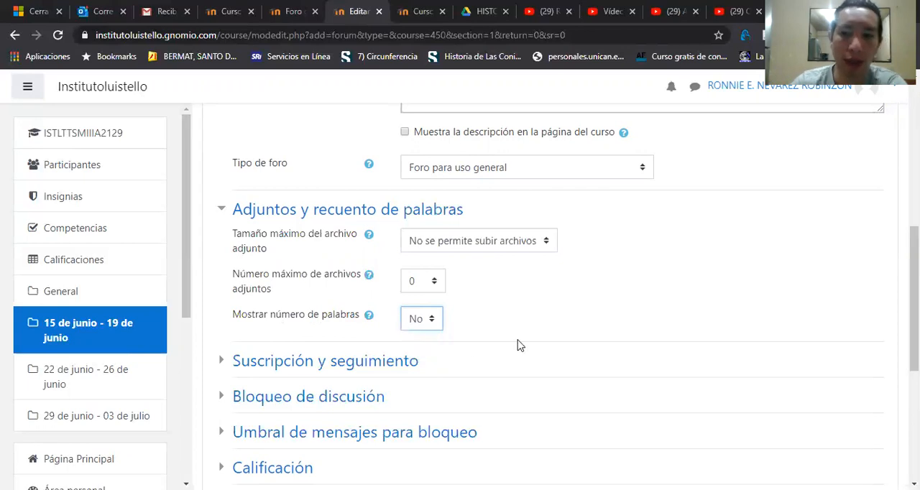
click(226, 209)
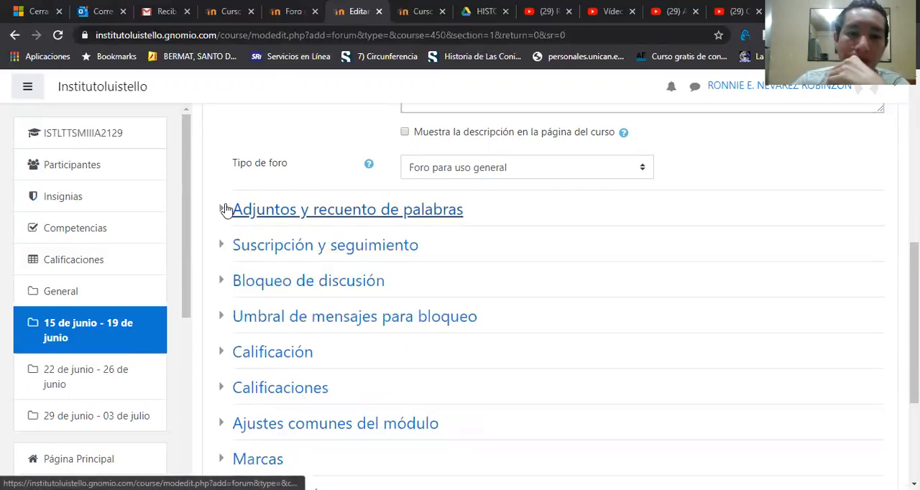
Step: Examine the available subscription modes and read tracking options in the Suscripción y seguimiento section
click(223, 247)
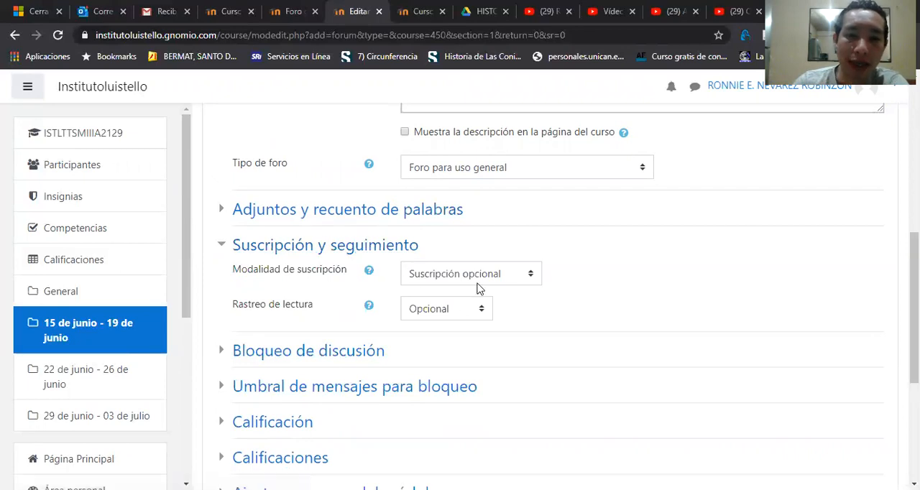
click(517, 273)
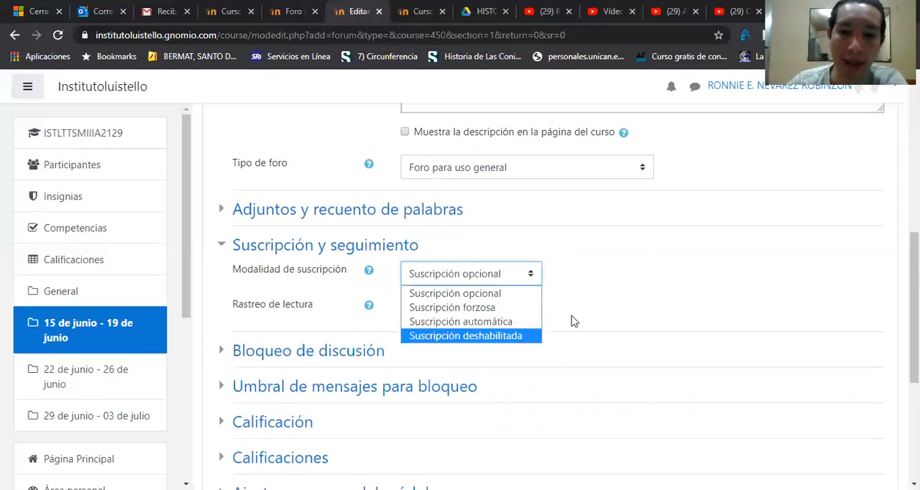
click(624, 294)
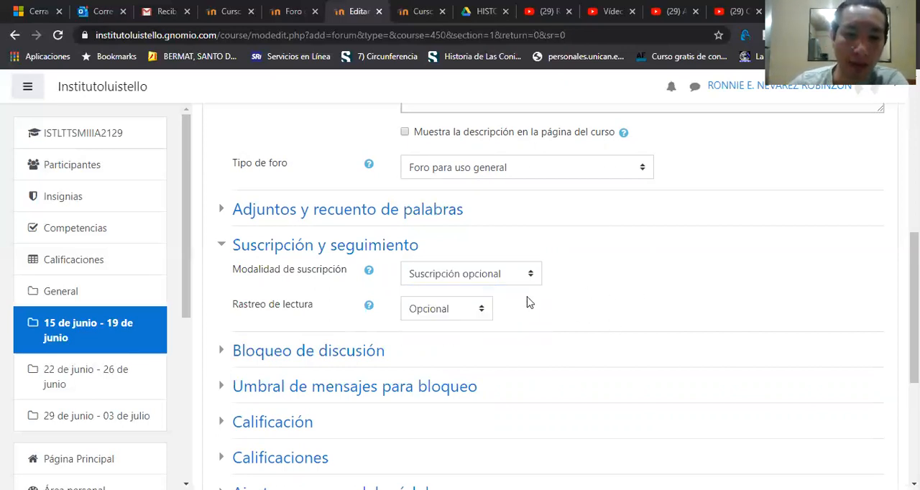
click(440, 308)
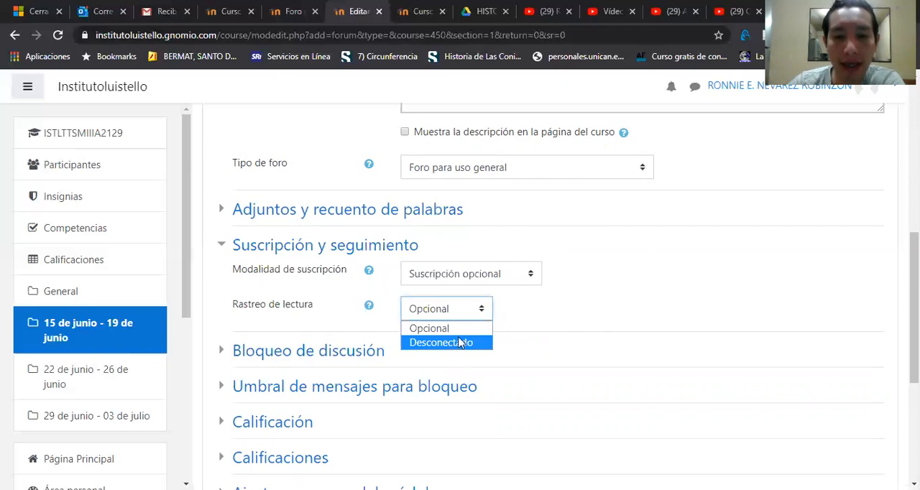
click(564, 329)
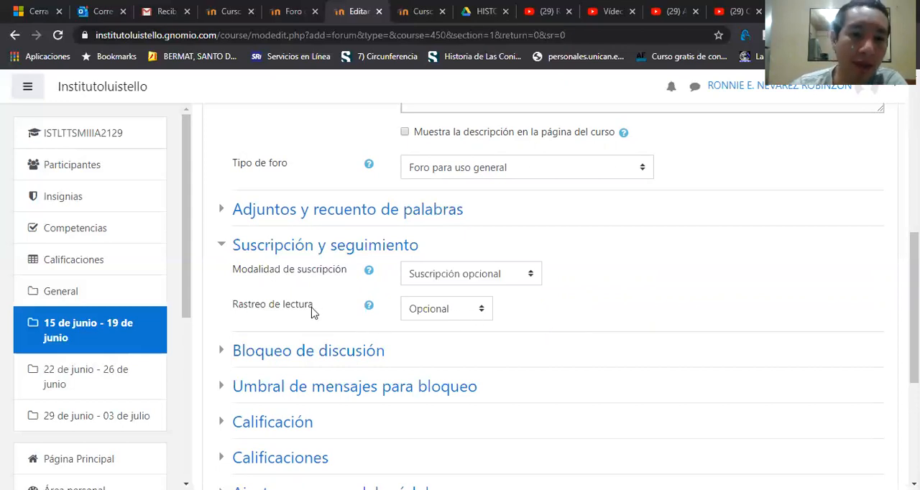
click(222, 248)
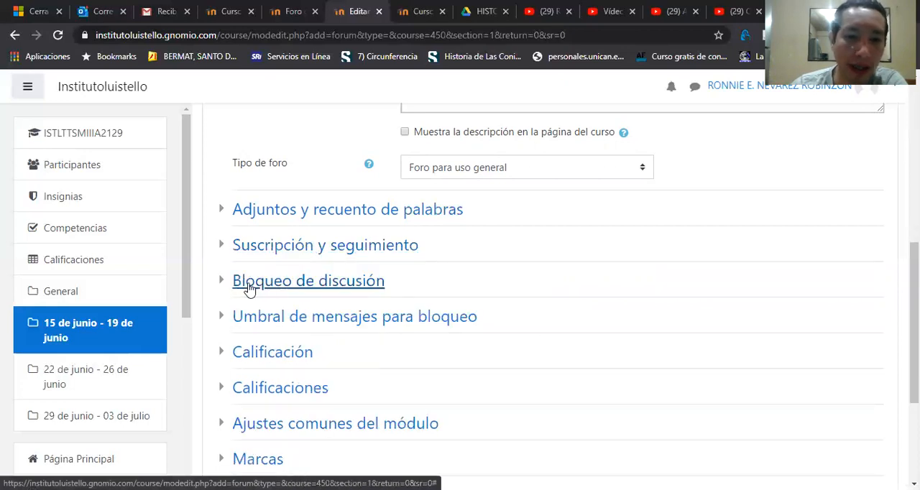
Step: Read the help for locking discussions after inactivity and choose No bloquear discusiones for that setting
click(226, 284)
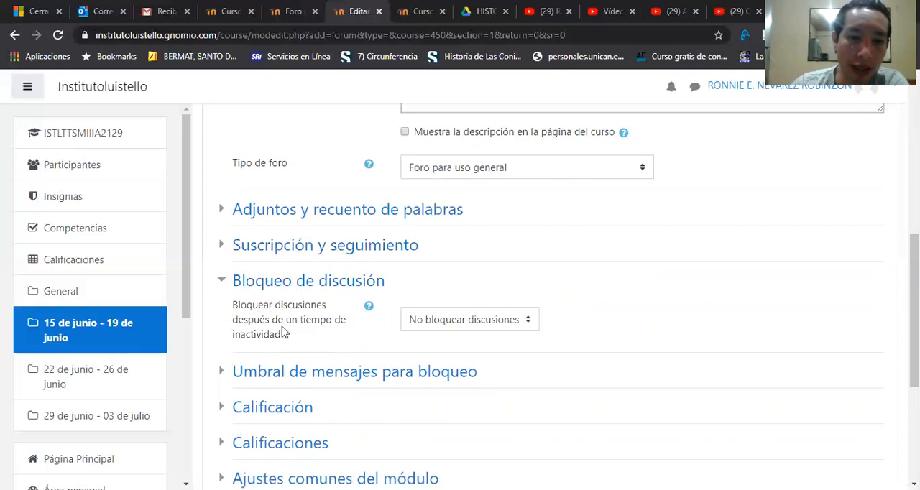
click(370, 310)
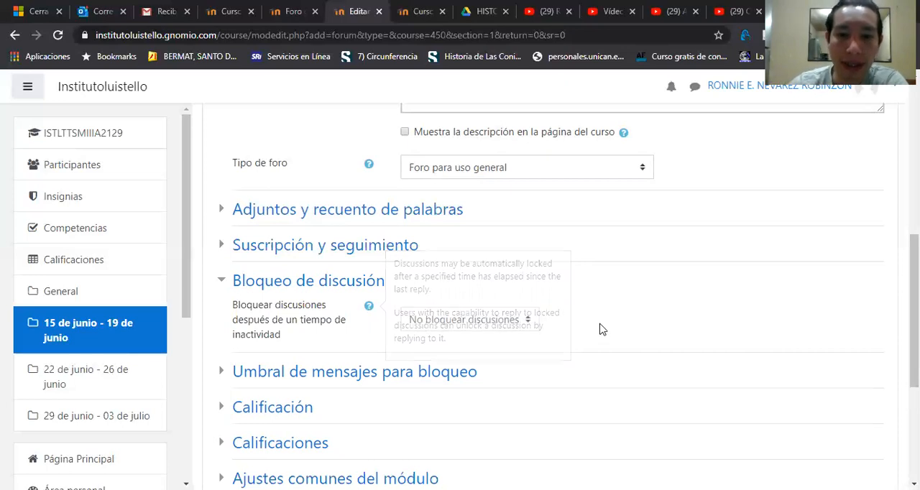
click(507, 322)
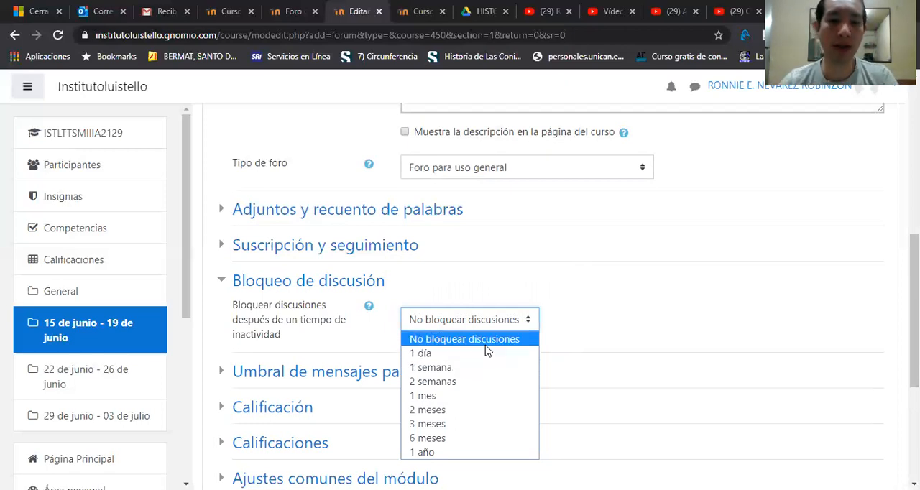
click(486, 345)
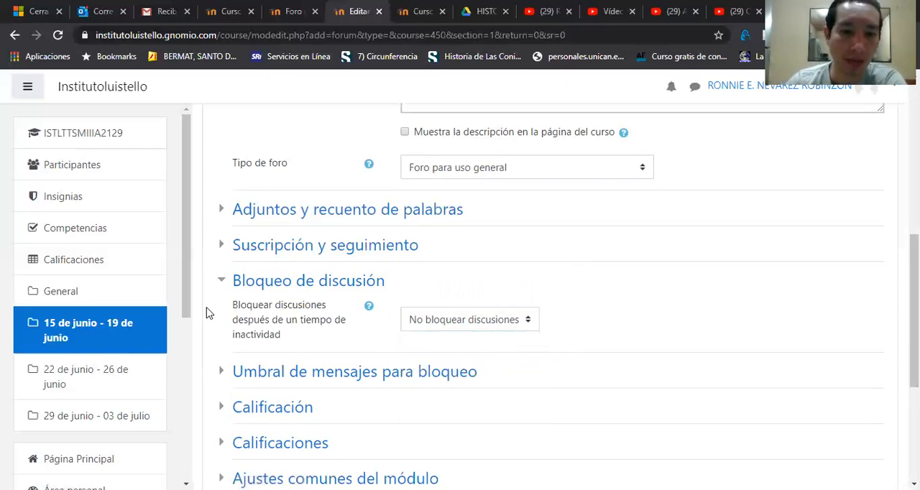
click(221, 282)
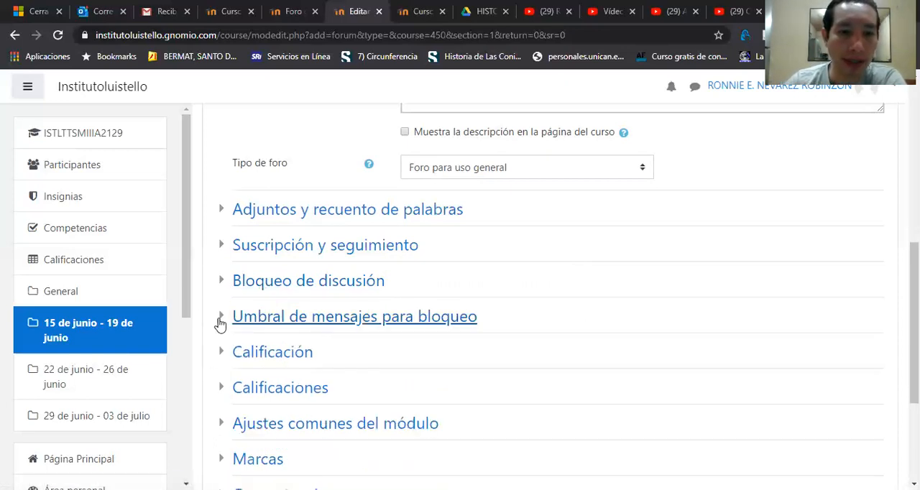
Step: Set the forum's time period for blocking to 1 Semana and the message threshold for blocking to 6
click(219, 317)
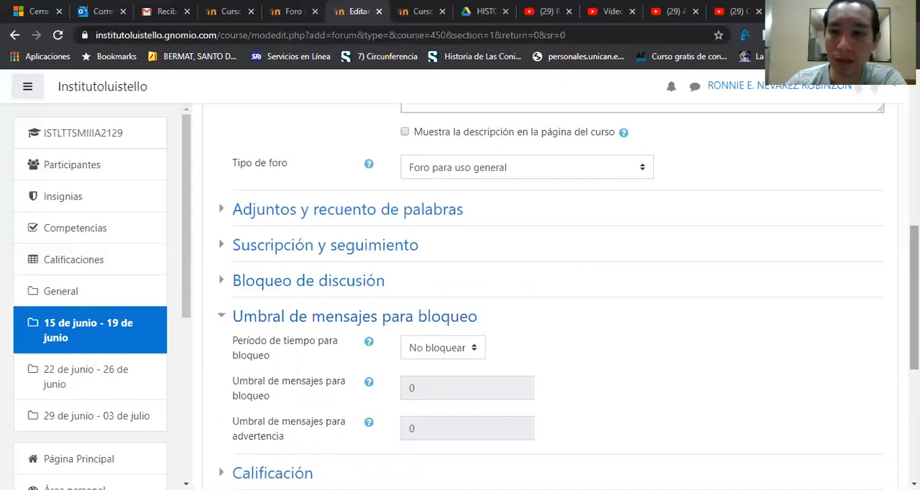
scroll(914, 302, down, 1)
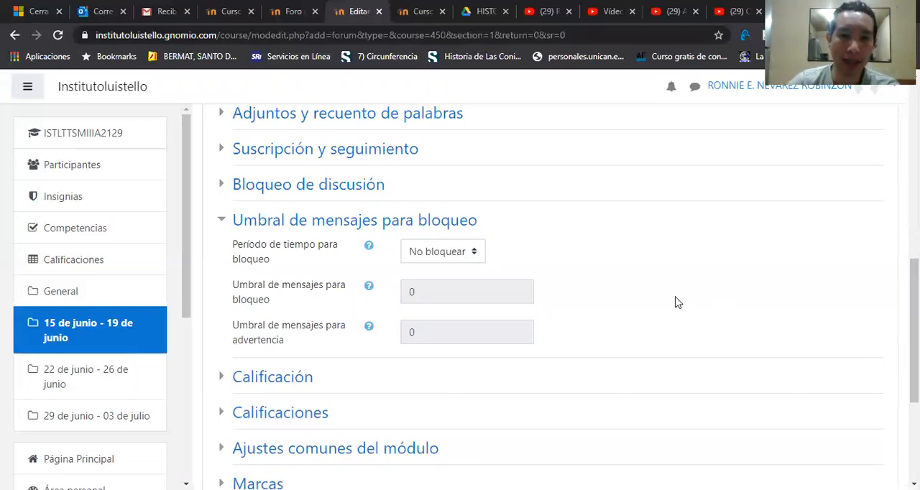
click(476, 253)
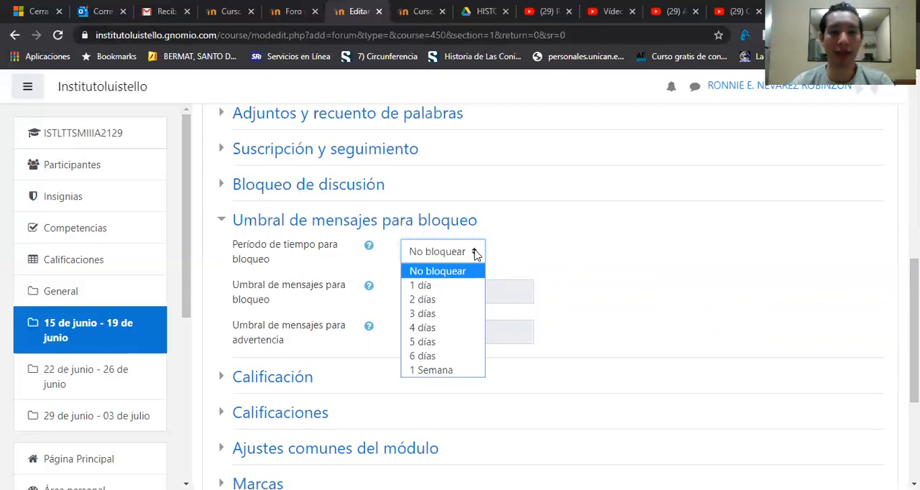
click(460, 371)
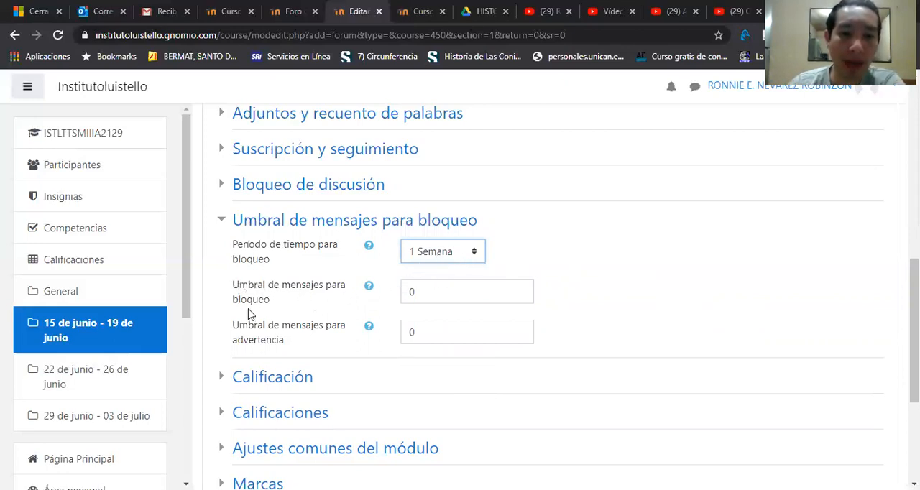
drag(412, 292, 431, 293)
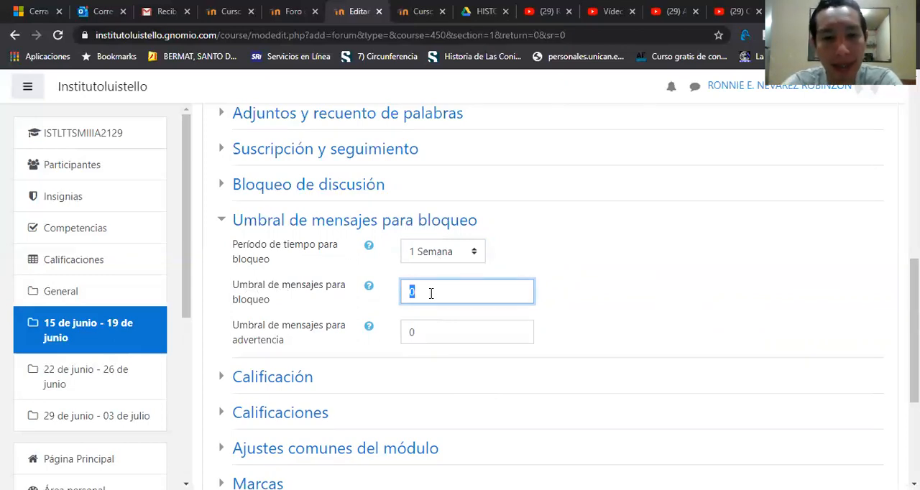
text(6)
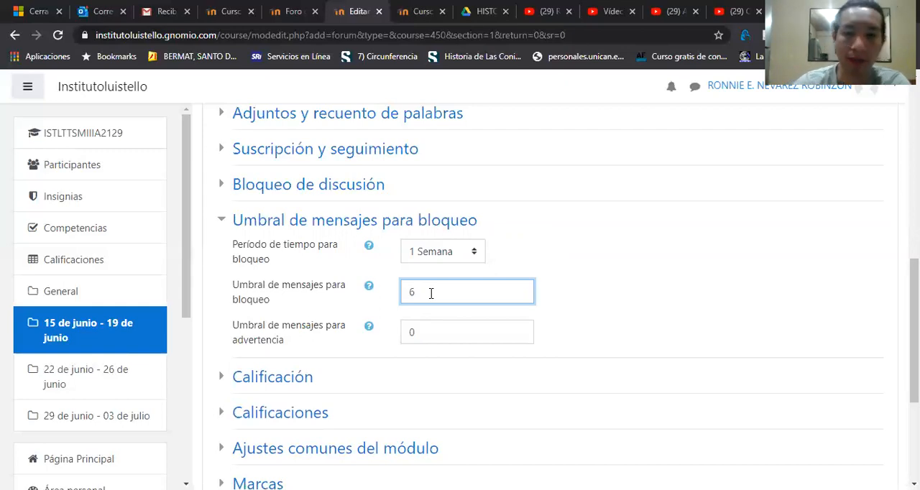
click(635, 339)
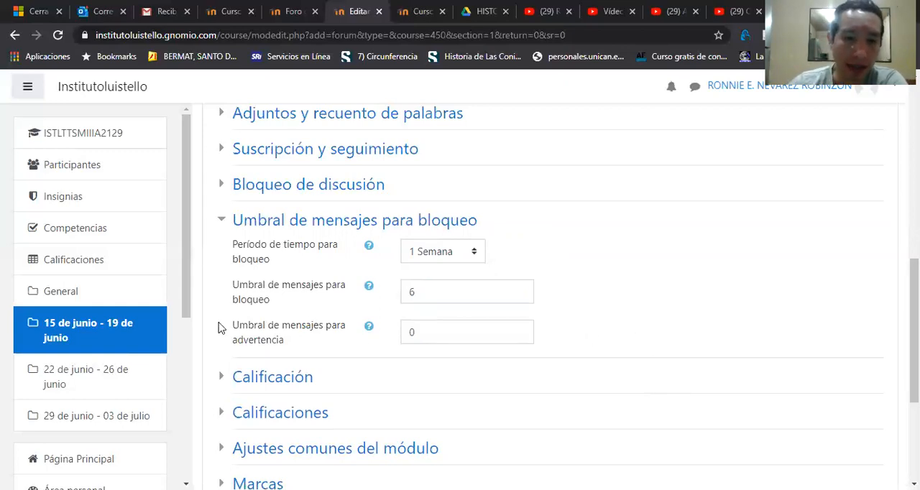
Step: Set the message threshold for warning to 4 and collapse the Umbral de mensajes para bloqueo section
click(424, 333)
drag(424, 332, 406, 332)
key(BackSpace)
text(4)
click(657, 308)
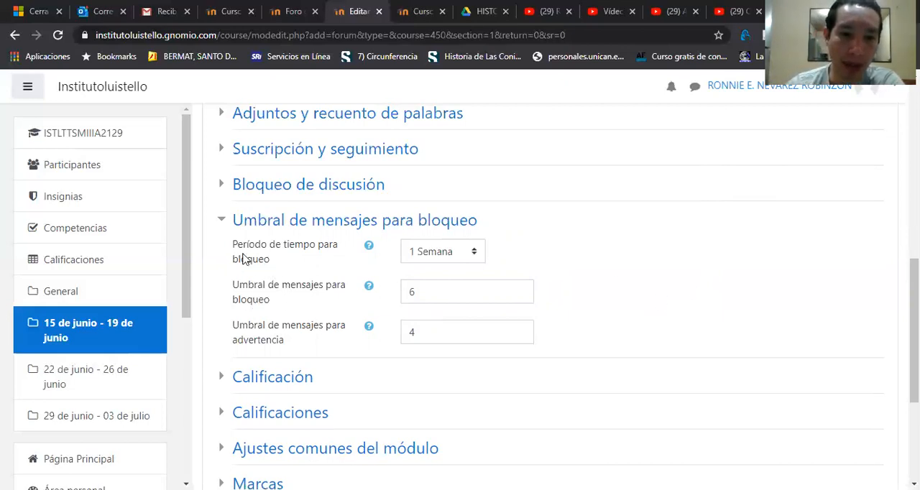
click(220, 225)
click(220, 225)
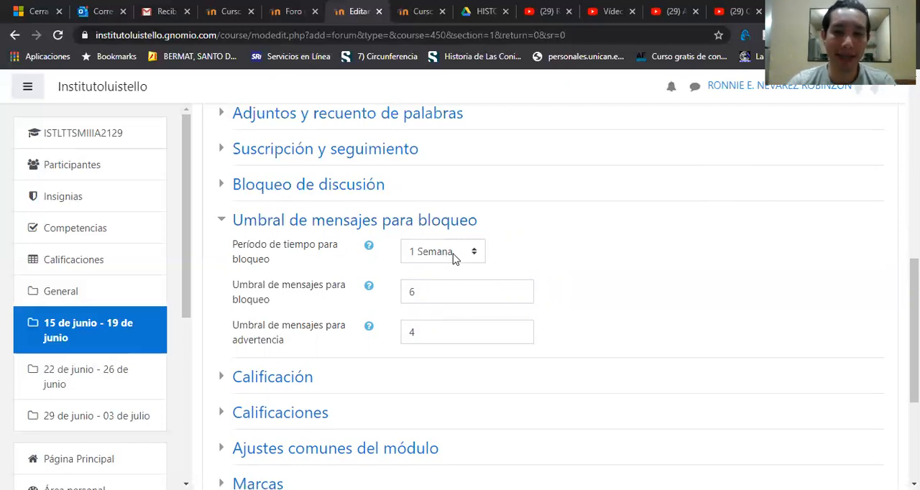
click(224, 227)
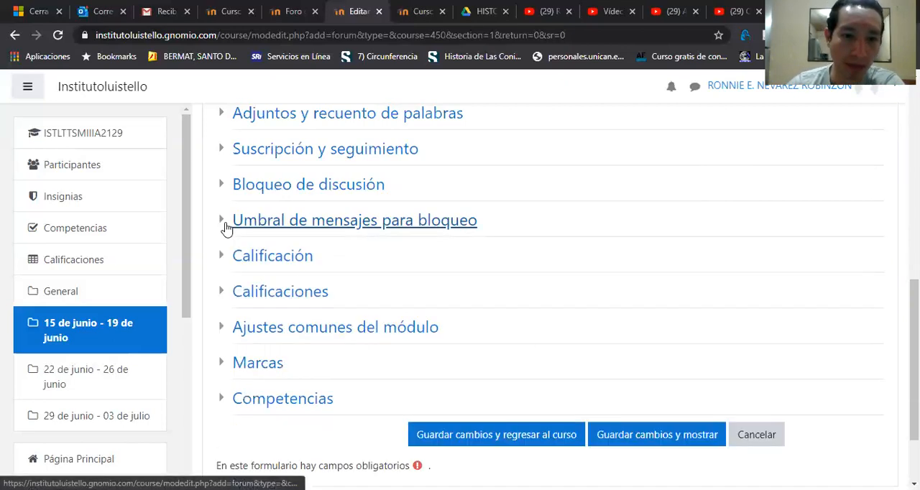
Step: Examine the grade category options in the Calificación section
click(224, 266)
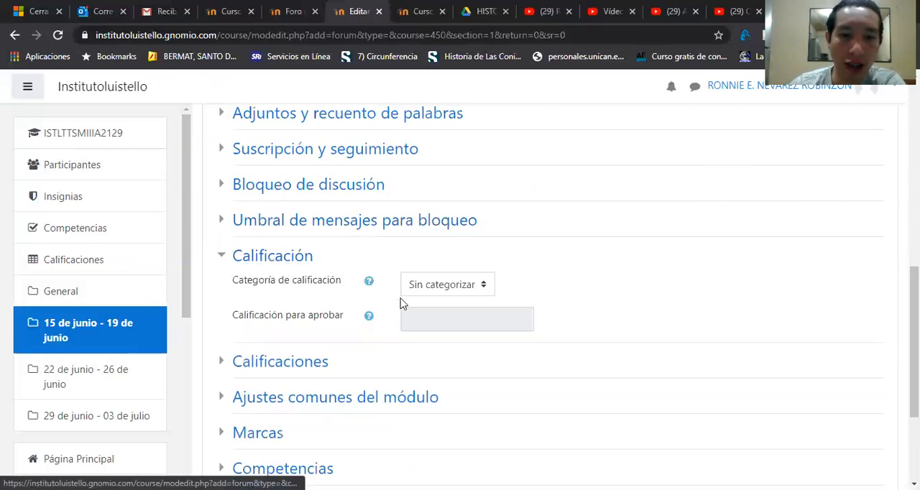
click(422, 287)
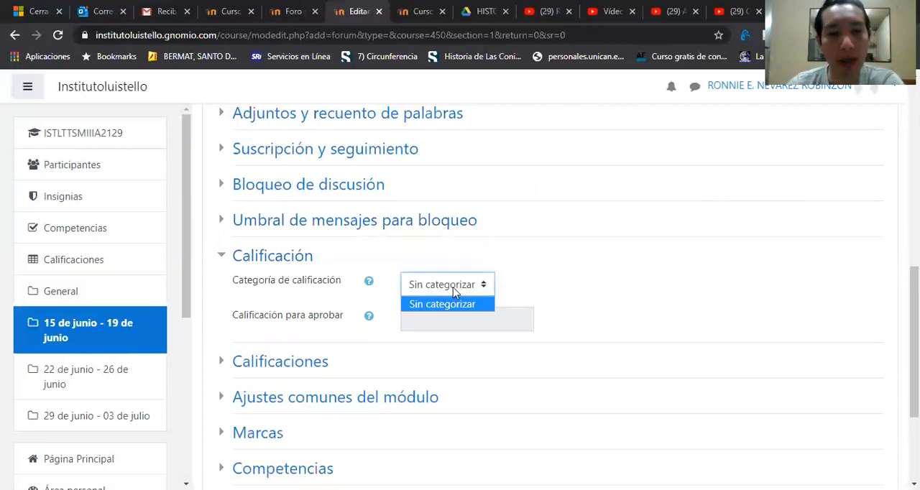
click(454, 291)
click(227, 265)
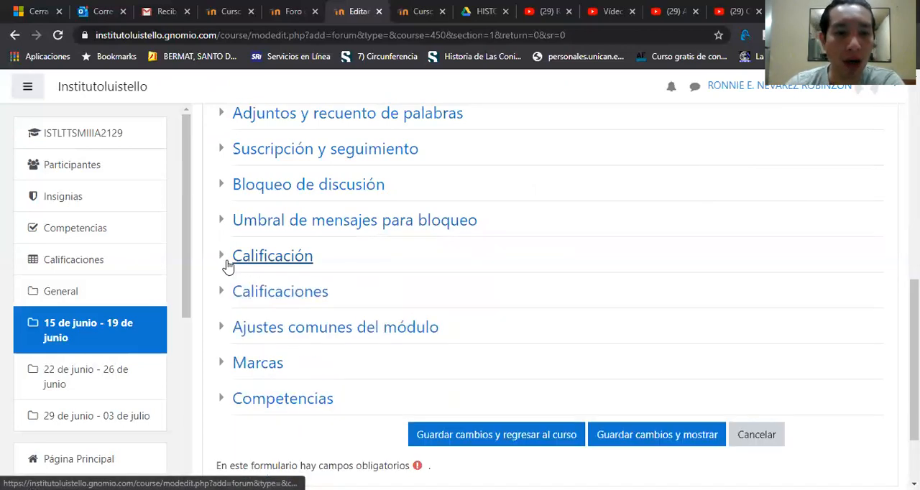
Step: Set the consolidation type under Calificaciones to Calificación máxima and review the scale and date range settings
click(225, 300)
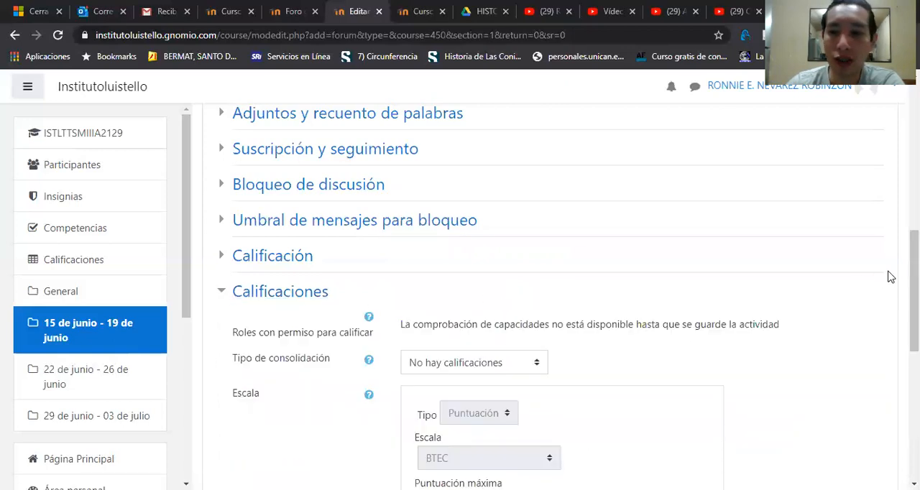
scroll(561, 296, down, 3)
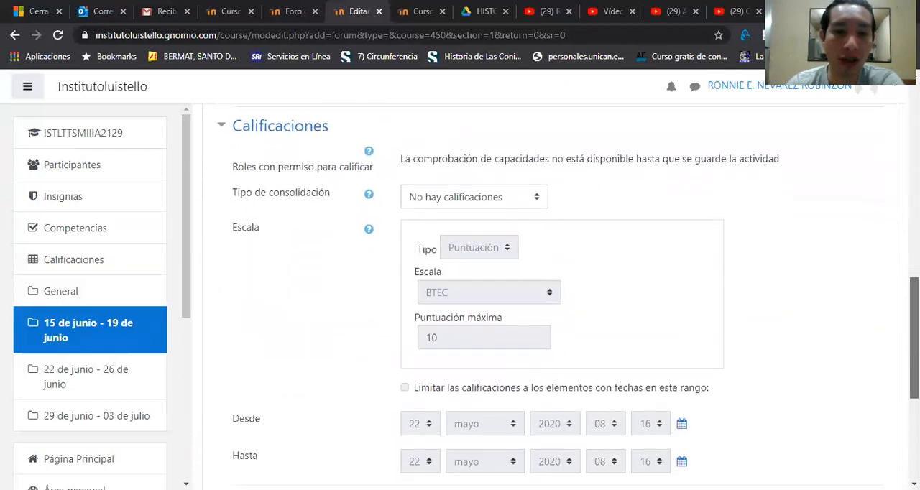
scroll(560, 296, up, 1)
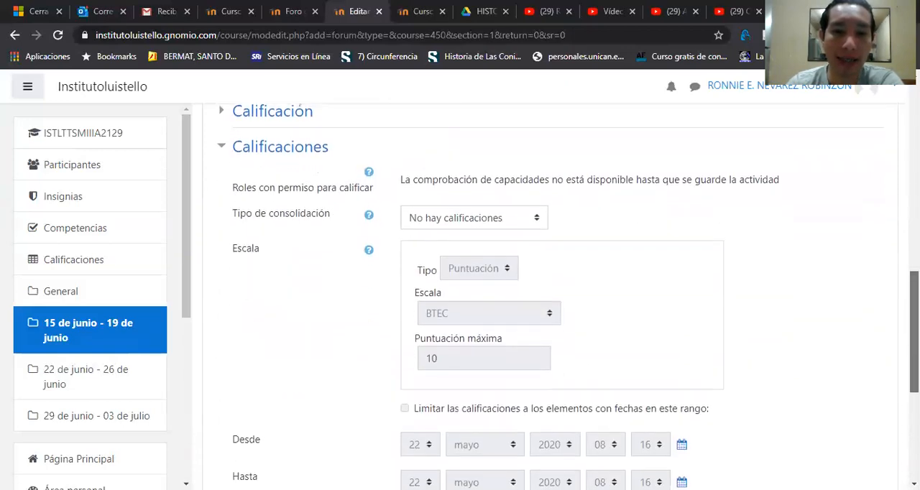
click(500, 231)
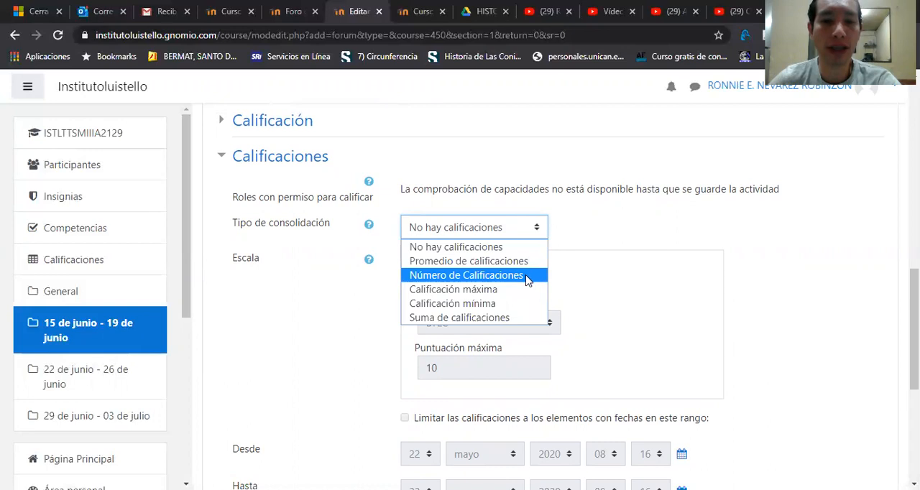
click(491, 290)
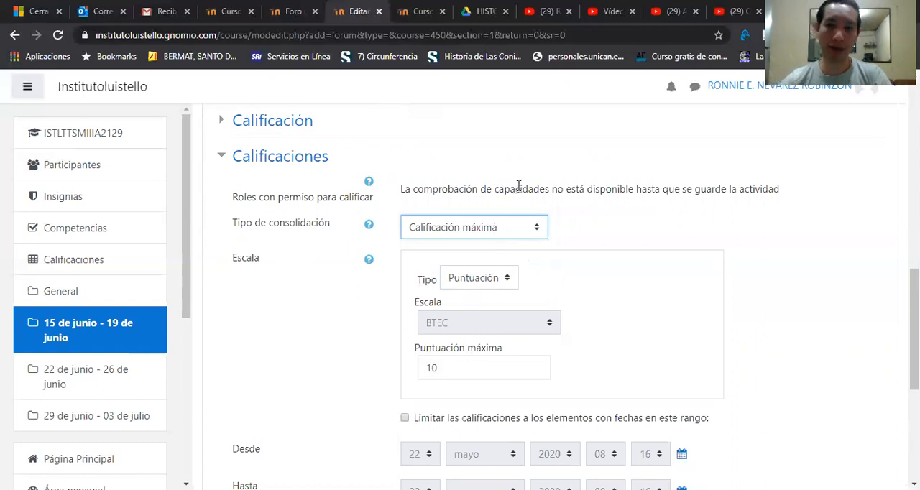
click(501, 228)
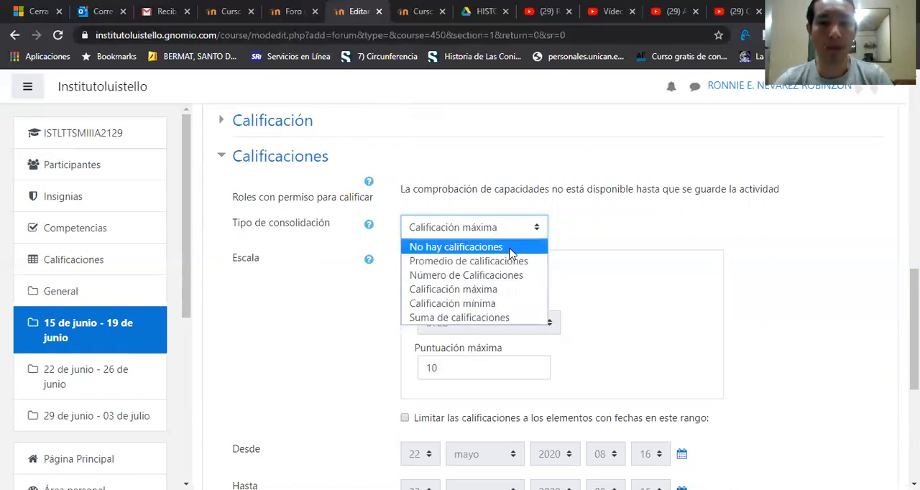
click(465, 291)
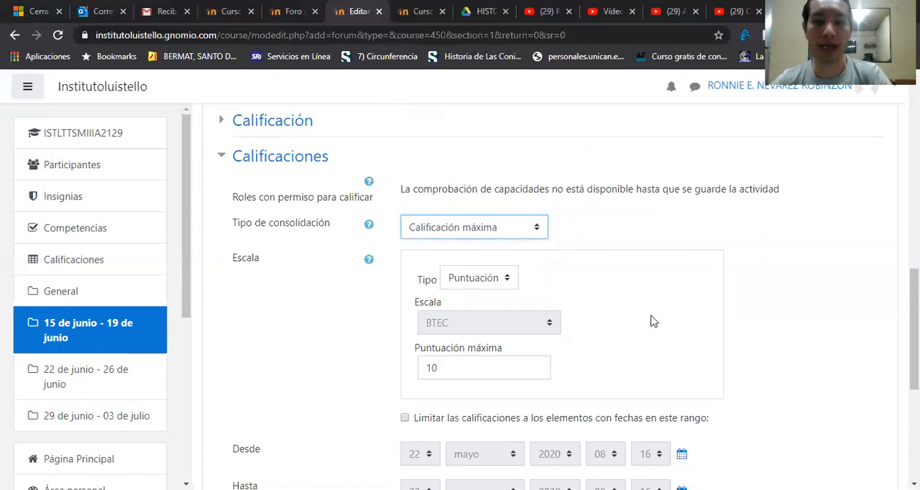
drag(913, 329, 913, 385)
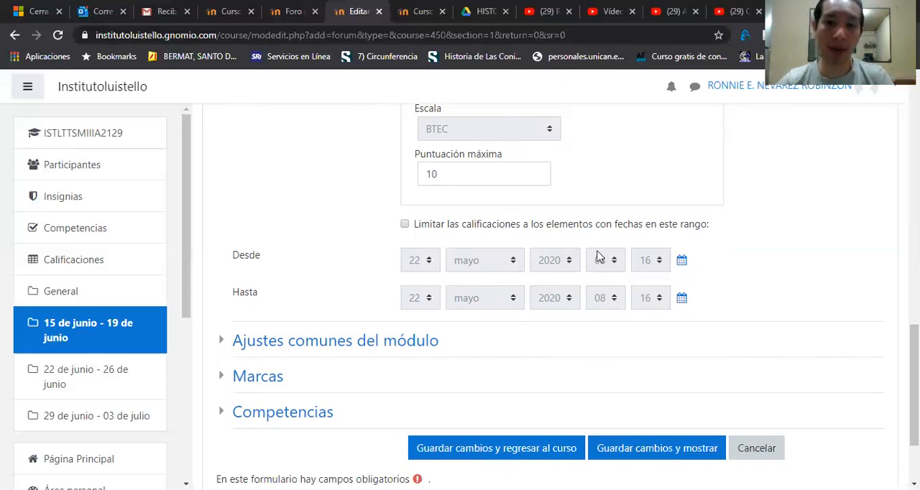
scroll(914, 381, up, 2)
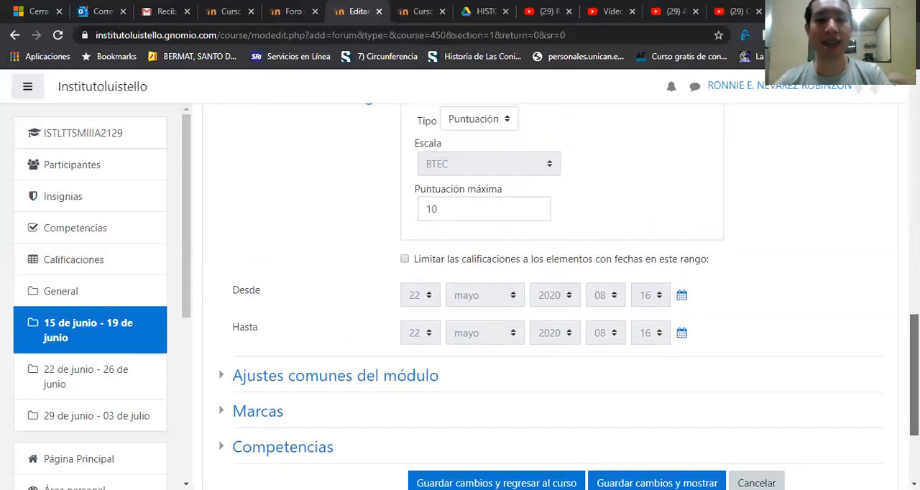
drag(914, 351, 914, 363)
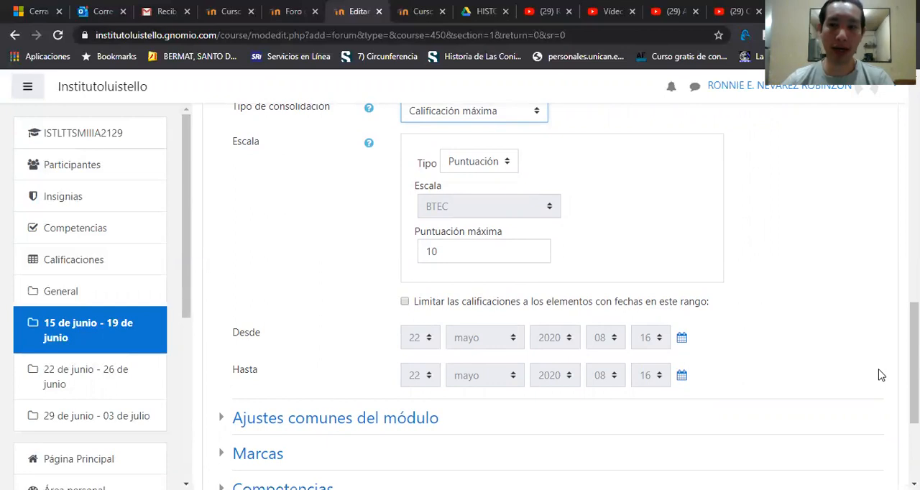
drag(914, 370, 914, 317)
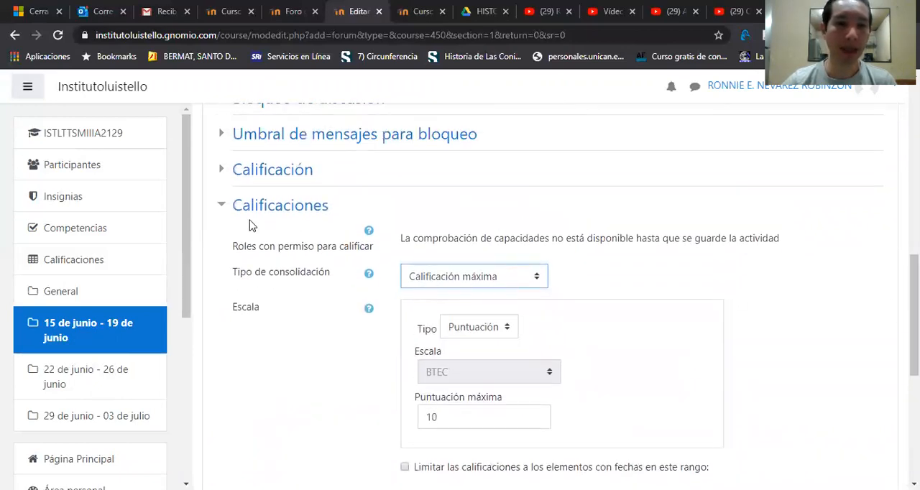
Step: Review the Disponibilidad and Agrupamiento options under Ajustes comunes del módulo, with the Calificaciones section collapsed
click(225, 211)
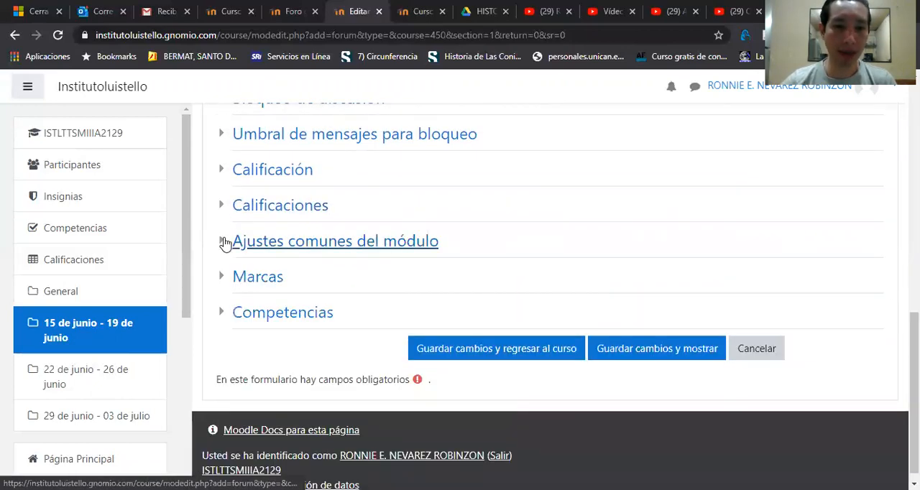
click(225, 243)
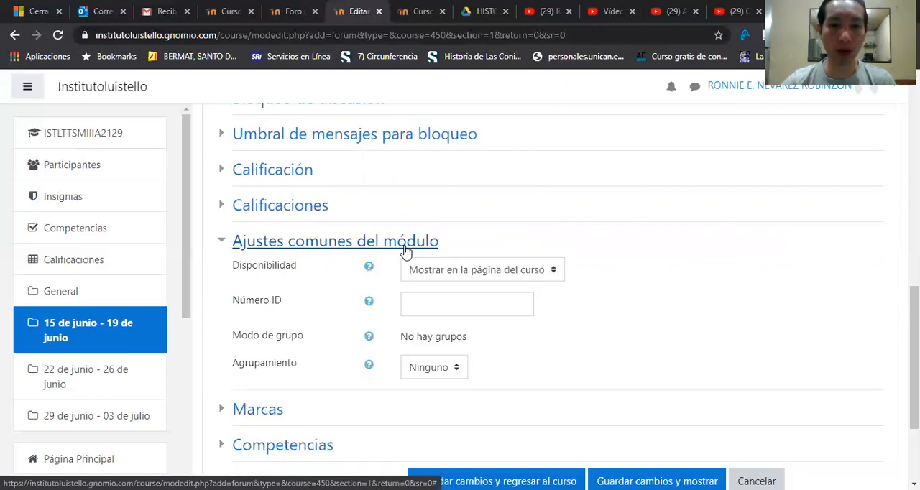
click(480, 273)
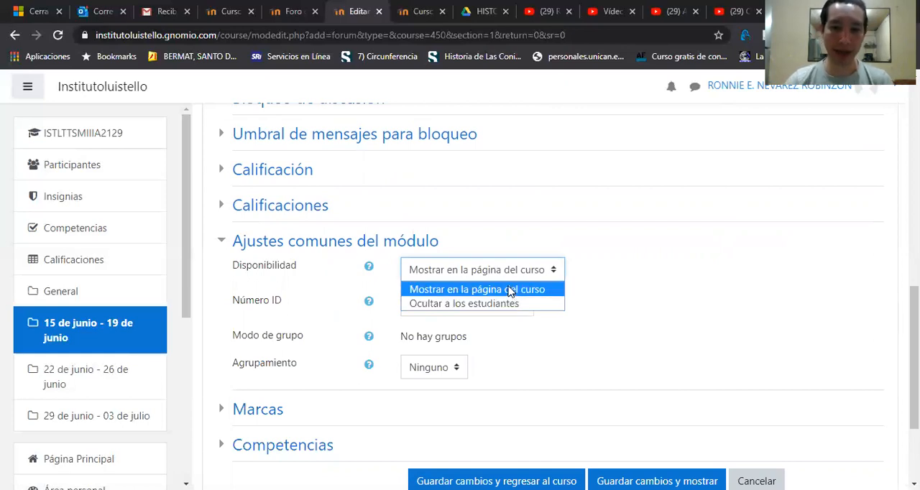
click(643, 319)
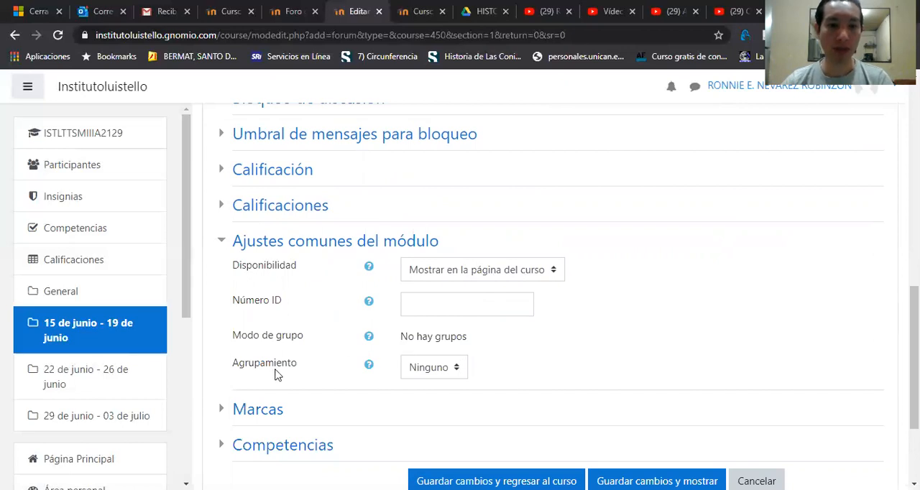
click(443, 369)
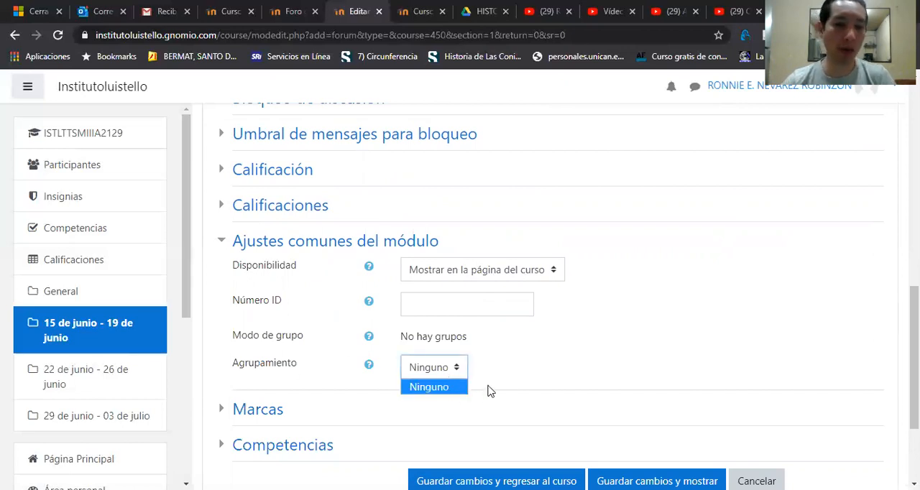
click(522, 394)
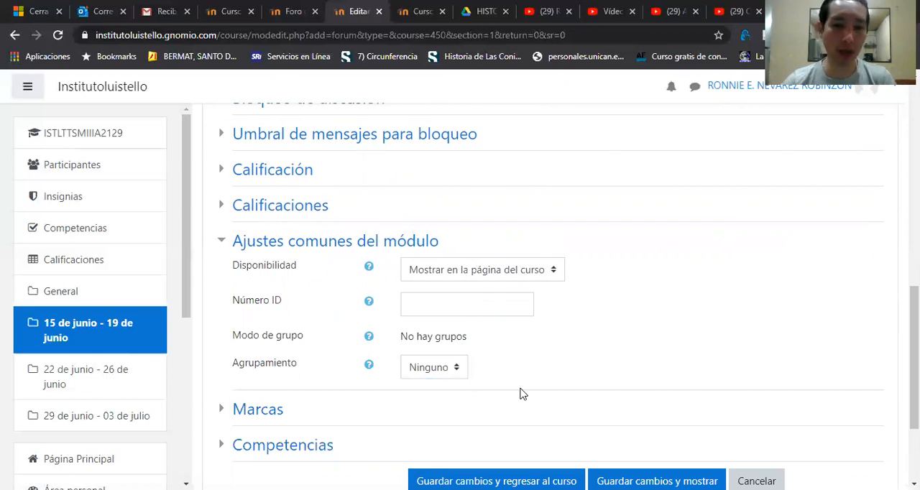
click(221, 241)
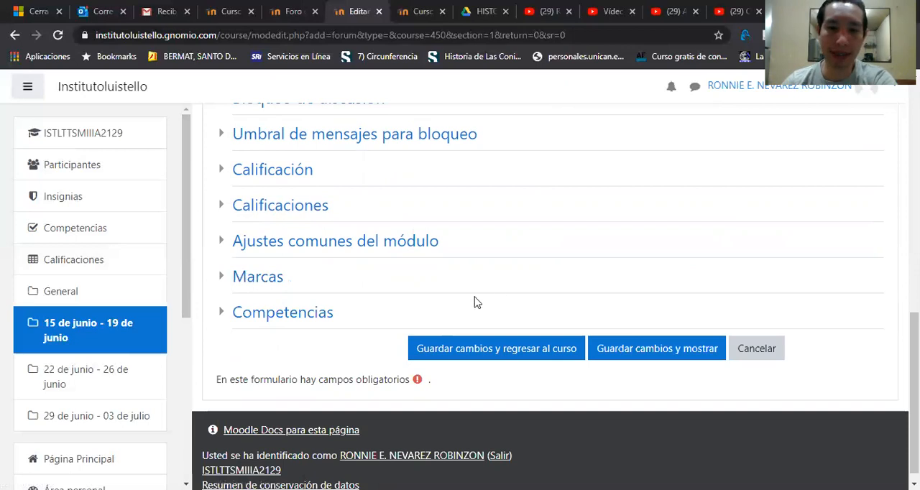
Step: Save FORO DE PRUEBA and display it, and return to the course's 15 de junio - 19 de junio section
click(664, 359)
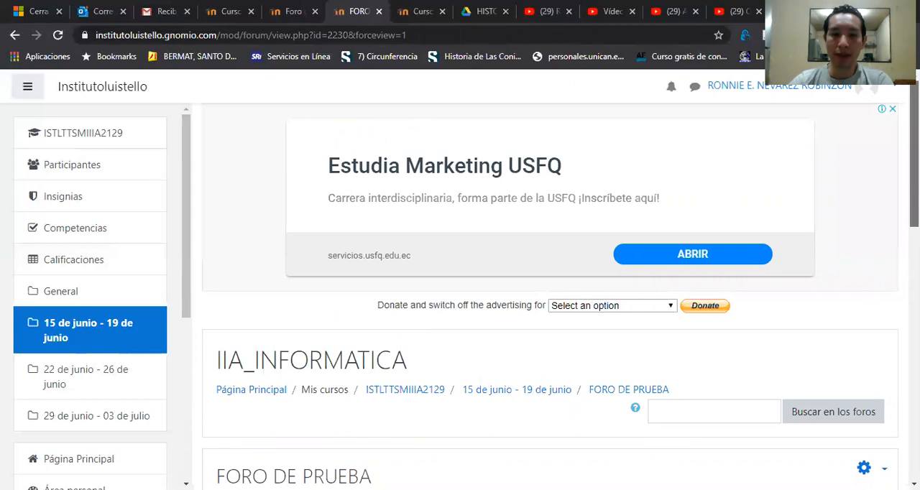
scroll(550, 288, down, 4)
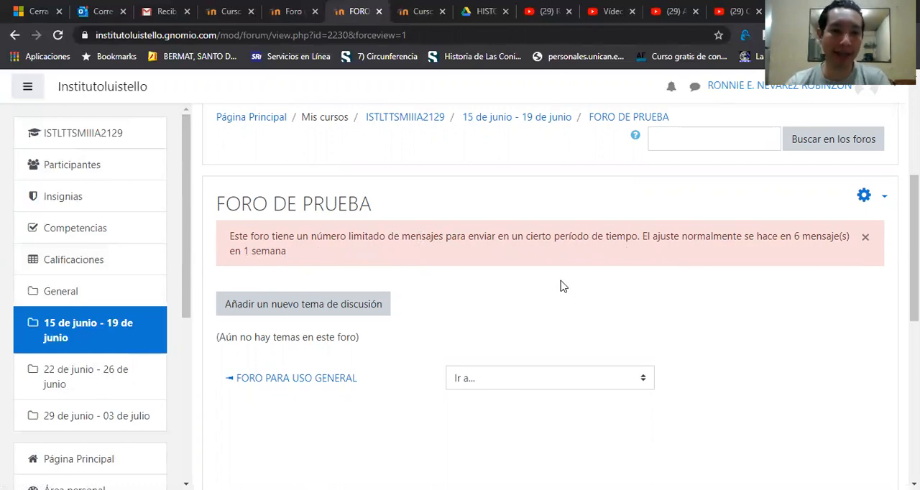
click(83, 322)
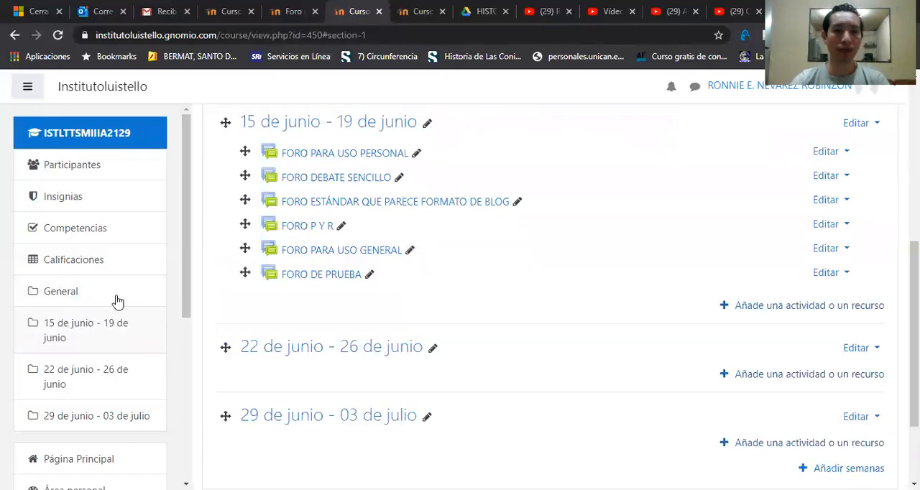
Step: Switch the course role to Student and bring up the forums of the 15 de junio - 19 de junio section
click(723, 94)
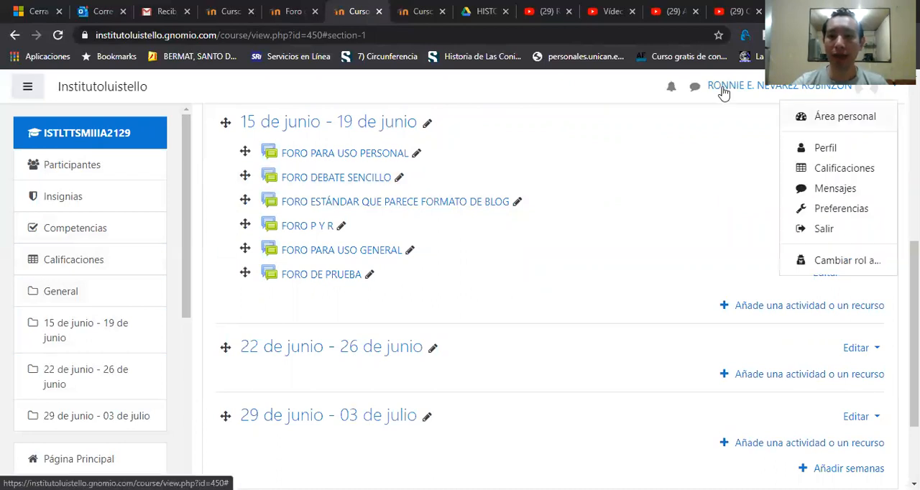
click(848, 260)
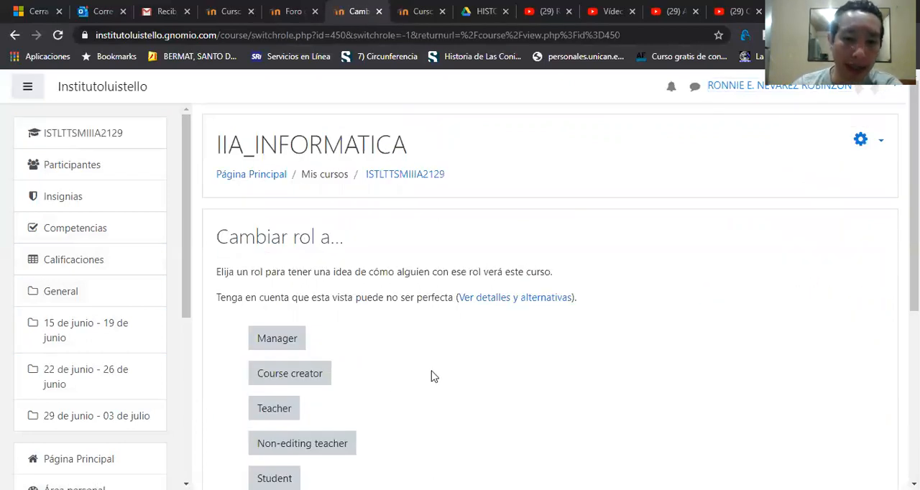
click(276, 478)
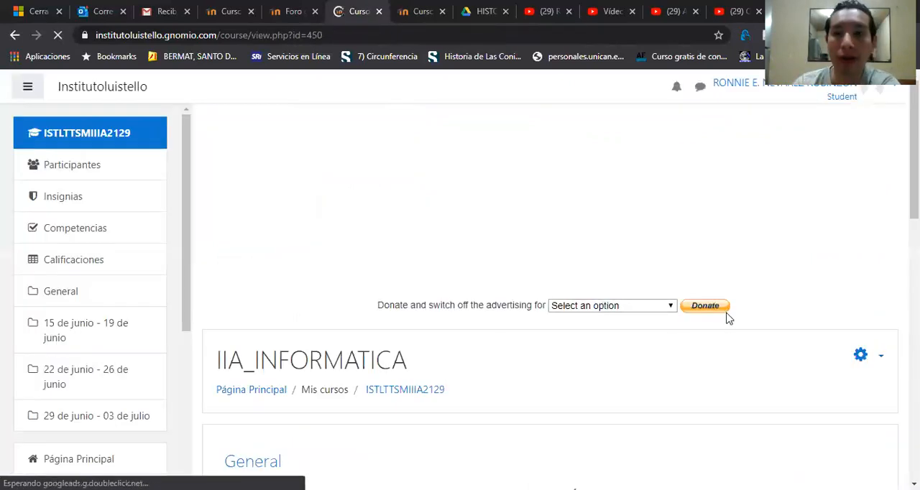
scroll(865, 204, down, 6)
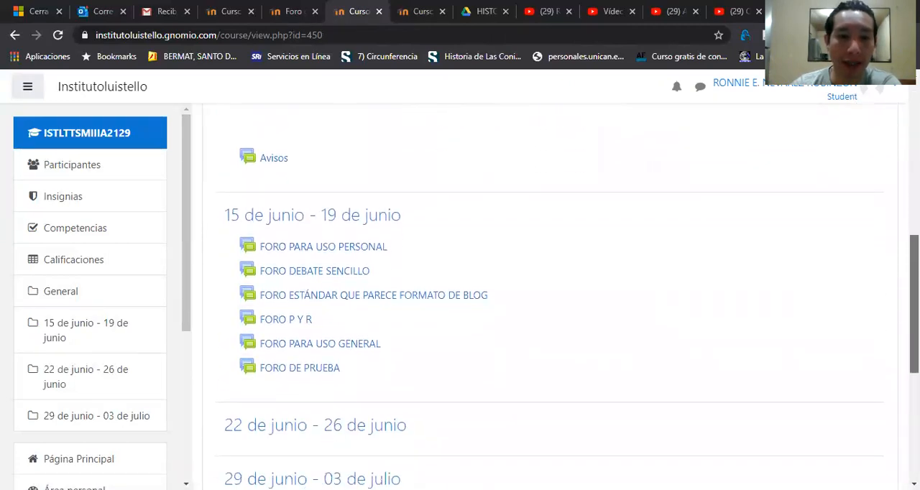
scroll(421, 337, down, 1)
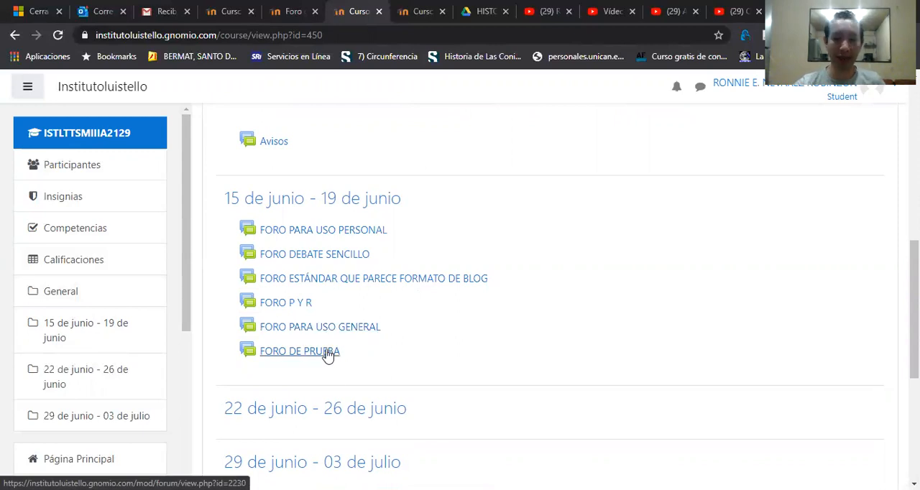
Step: Open FORO PARA USO PERSONAL and examine what a student can do in it
click(359, 236)
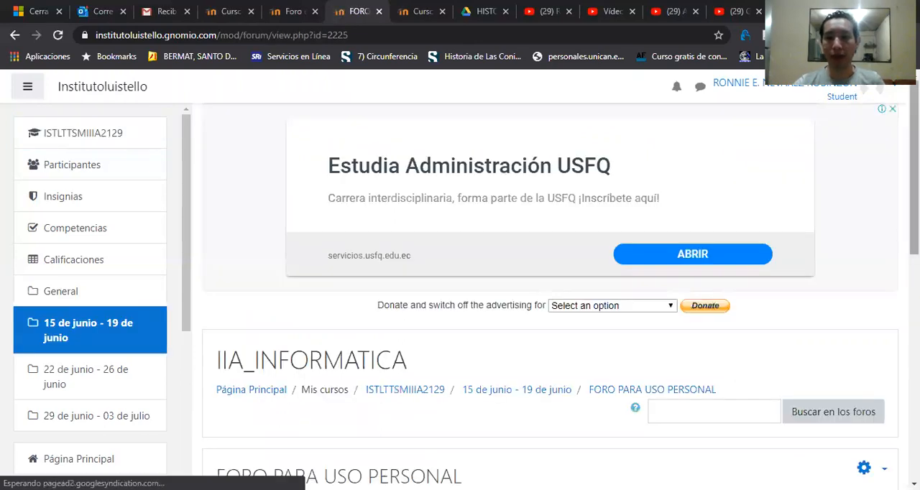
scroll(549, 287, down, 4)
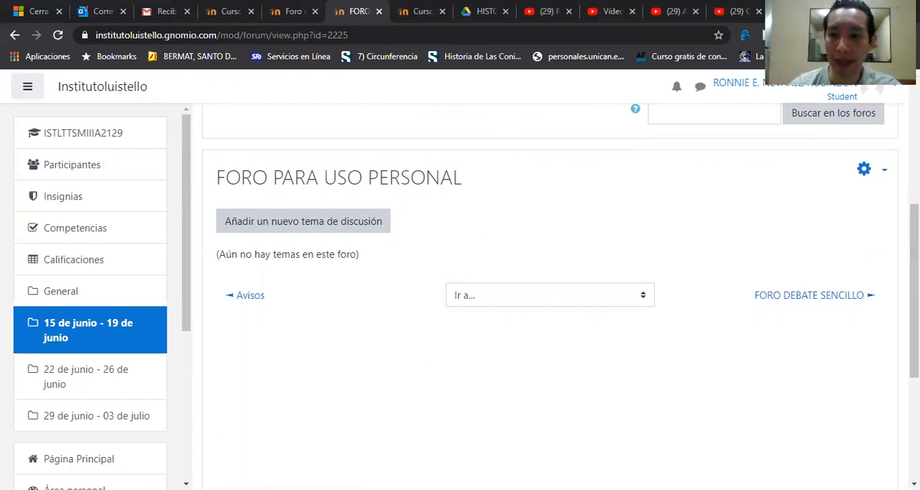
scroll(549, 288, up, 2)
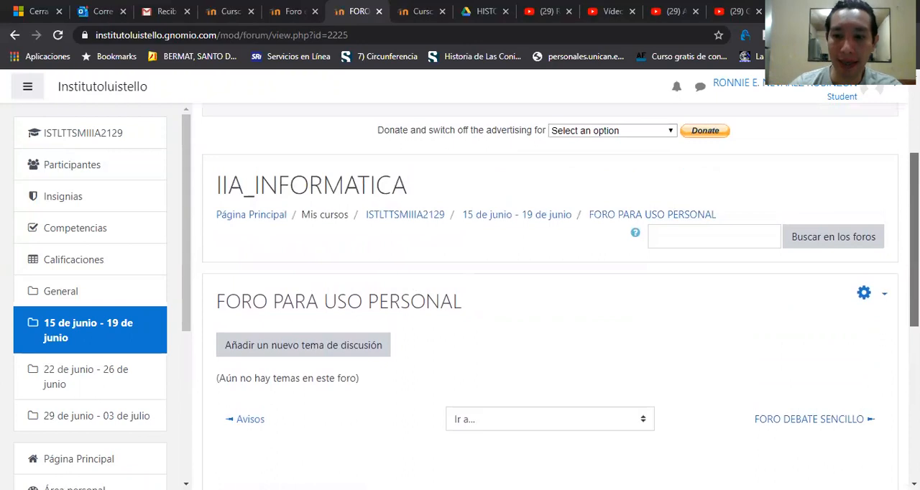
drag(914, 238, 914, 241)
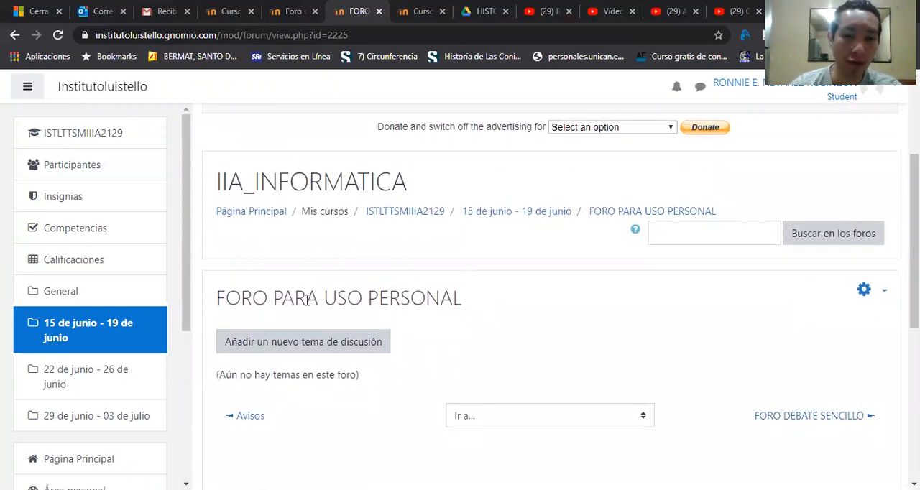
Step: Return to the 15 de junio - 19 de junio section and open the discussion in FORO DEBATE SENCILLO
click(71, 337)
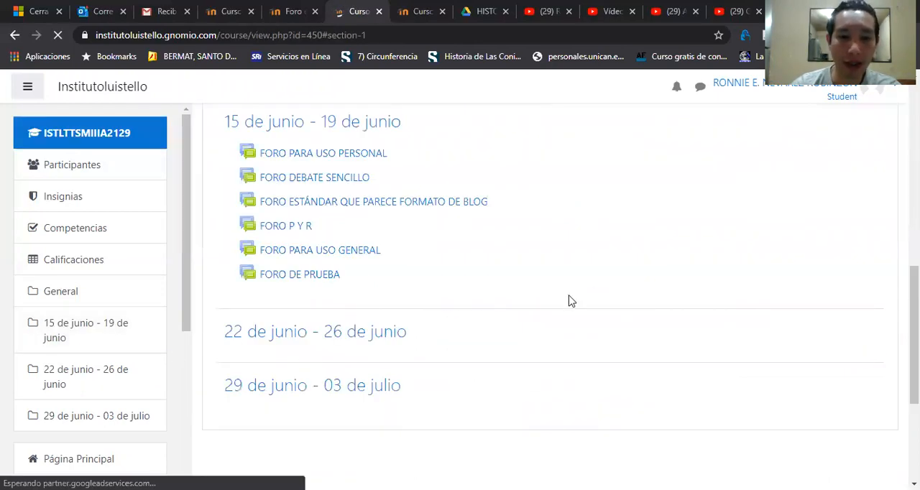
click(329, 183)
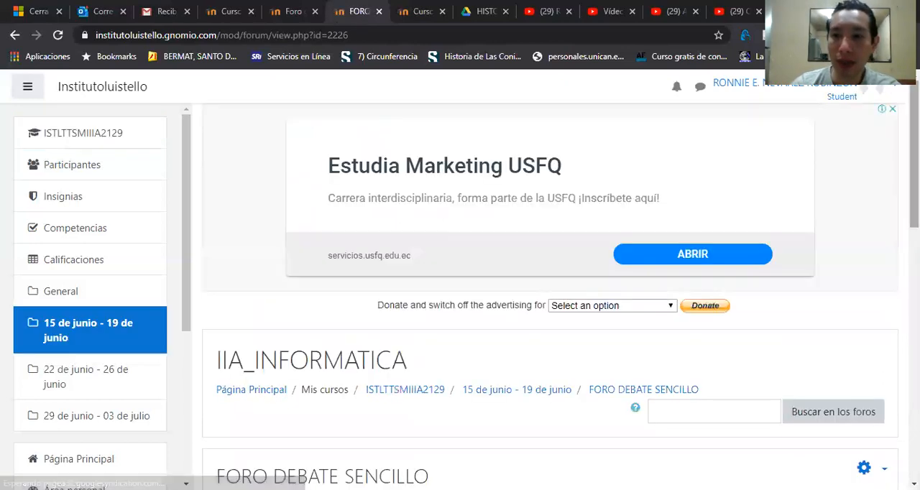
drag(913, 185, 913, 212)
scroll(639, 426, down, 3)
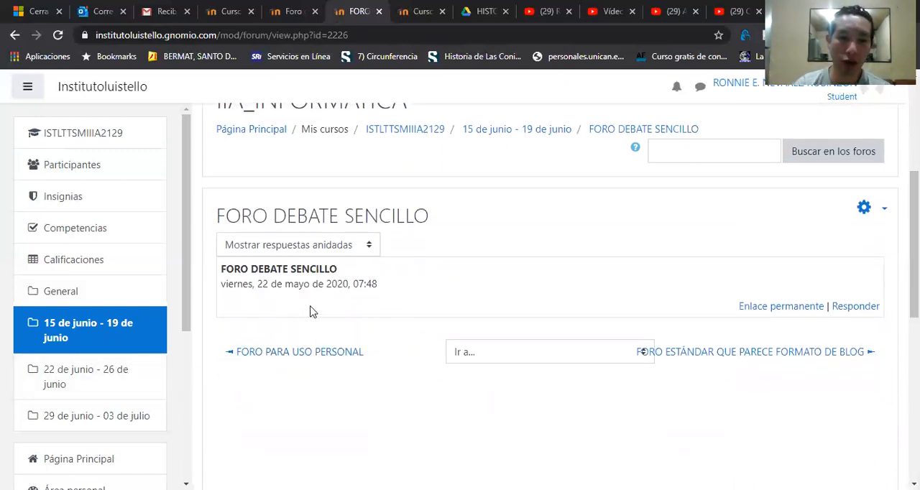
Step: Reply to the FORO DEBATE SENCILLO discussion with the message "RESPONDER DEBATE....." and post it to the forum
click(854, 311)
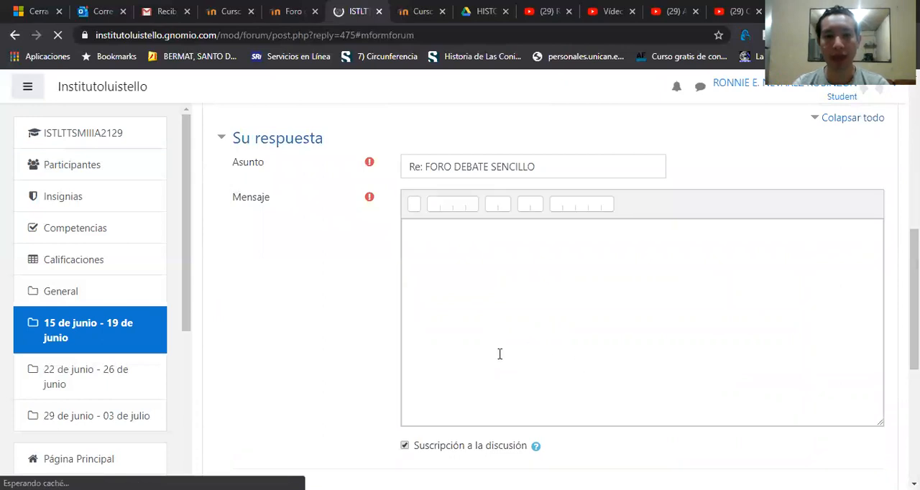
click(478, 312)
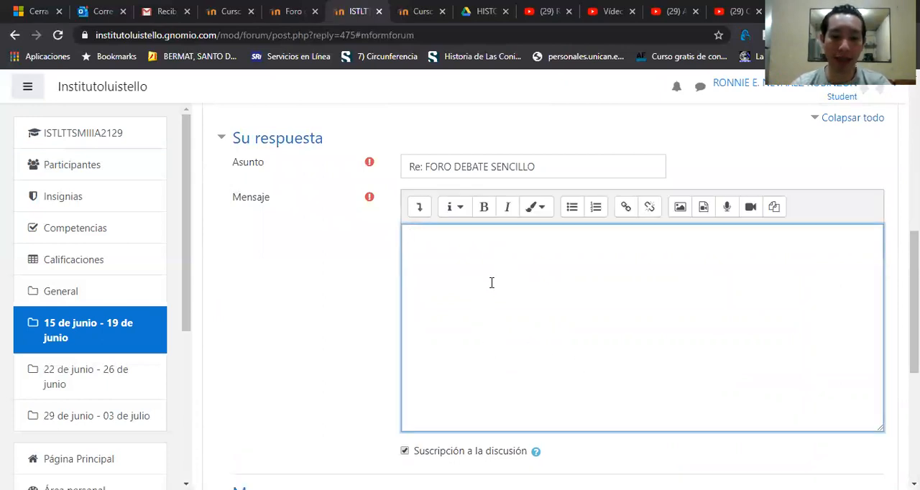
key(Tab)
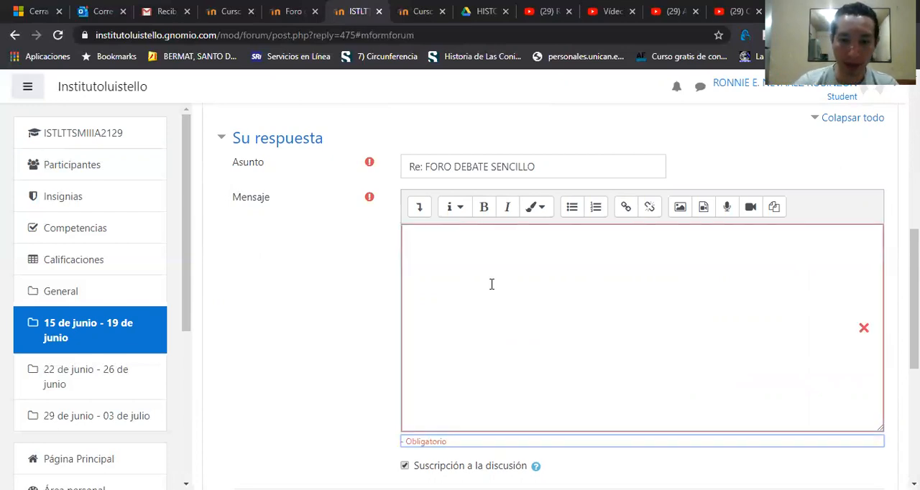
click(491, 284)
text(RESPONDER DEBATE.....)
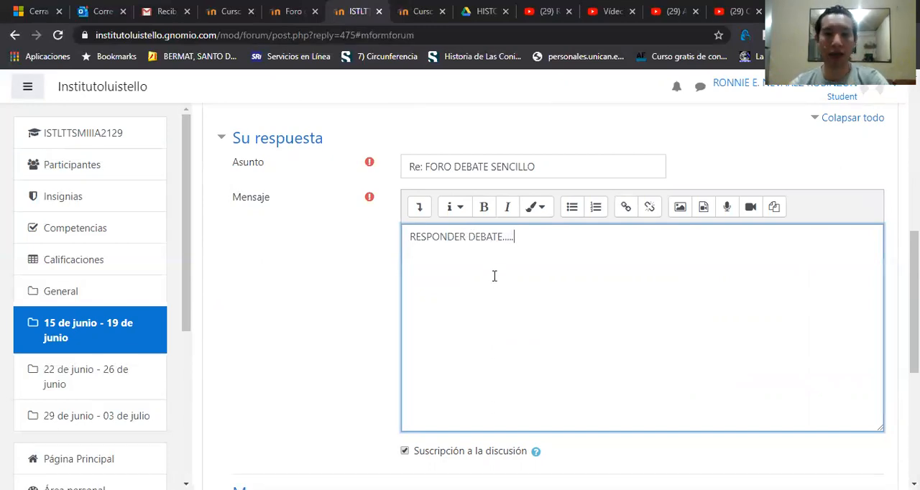
drag(914, 289, 914, 367)
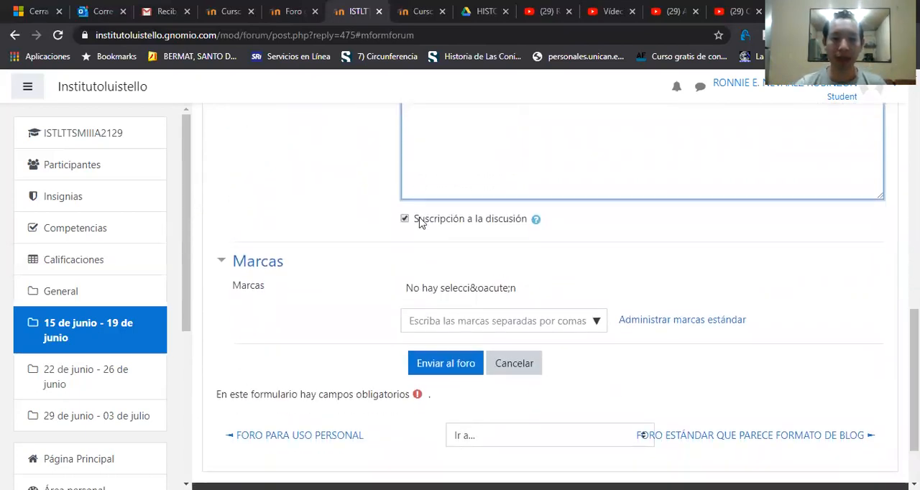
click(445, 365)
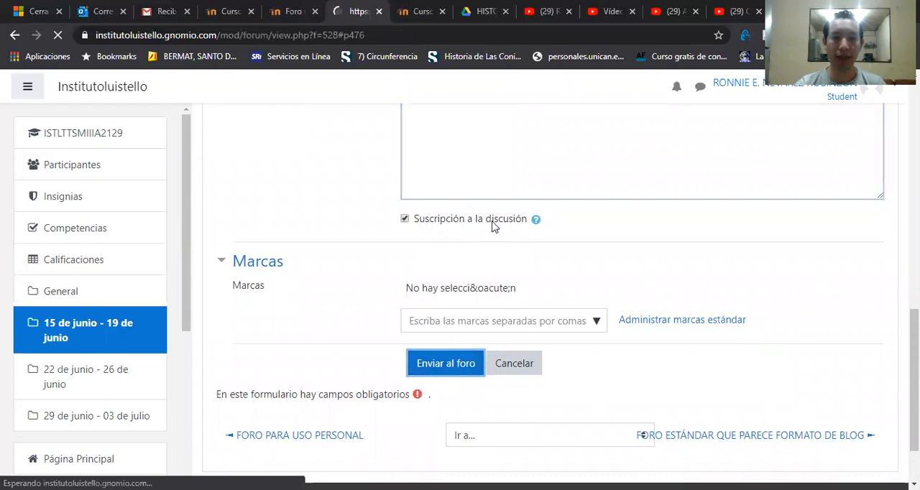
drag(914, 359, 914, 310)
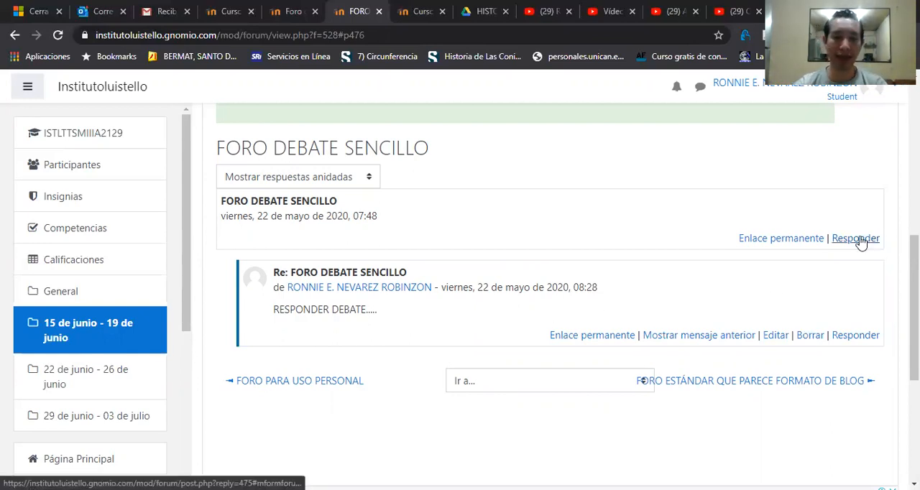
Step: Go back to the 15 de junio - 19 de junio section and open FORO ESTÁNDAR QUE PARECE FORMATO DE BLOG
click(134, 333)
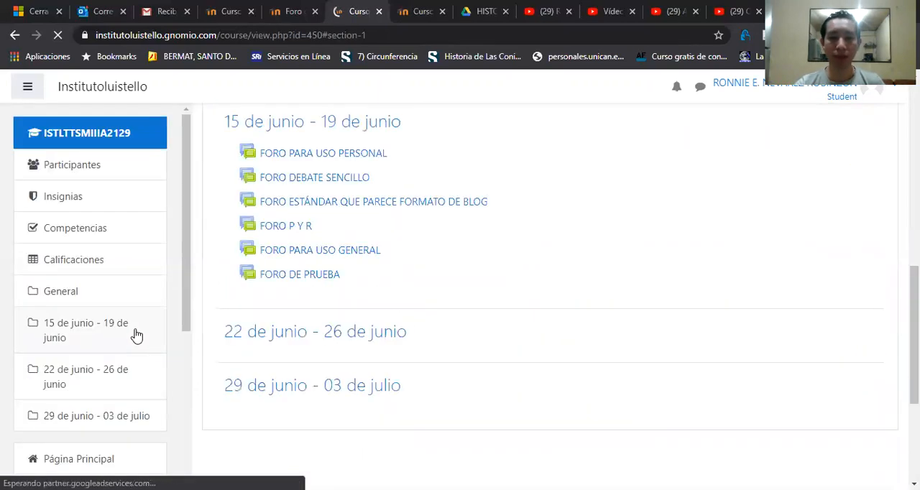
click(353, 208)
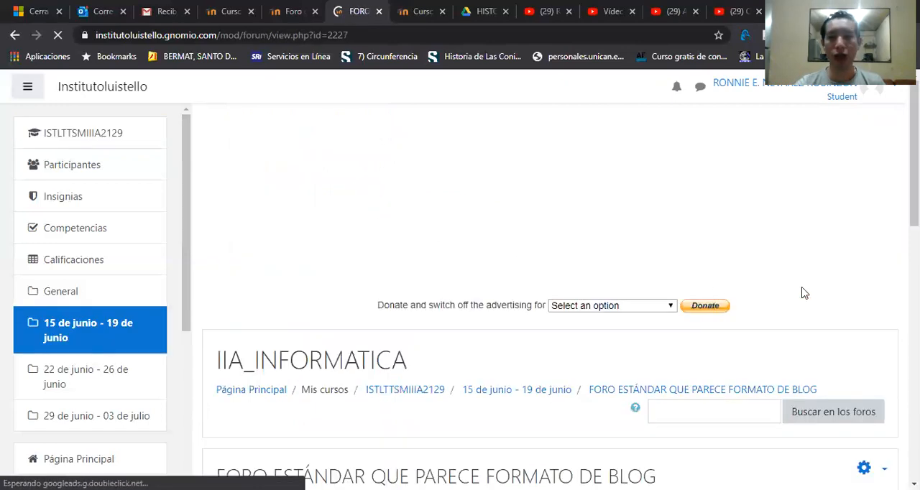
scroll(342, 243, down, 4)
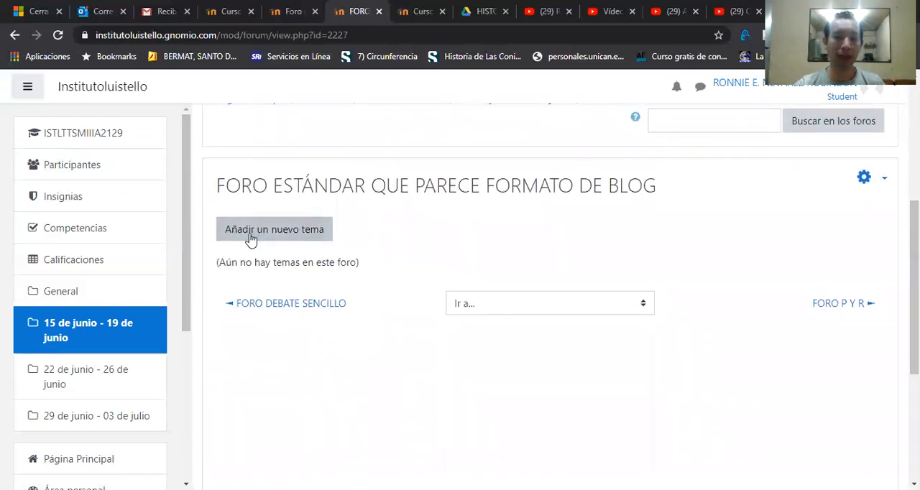
Step: Start a new topic in FORO ESTÁNDAR QUE PARECE FORMATO DE BLOG with the subject "GENERALIDADES DEL MOODLE"
click(304, 241)
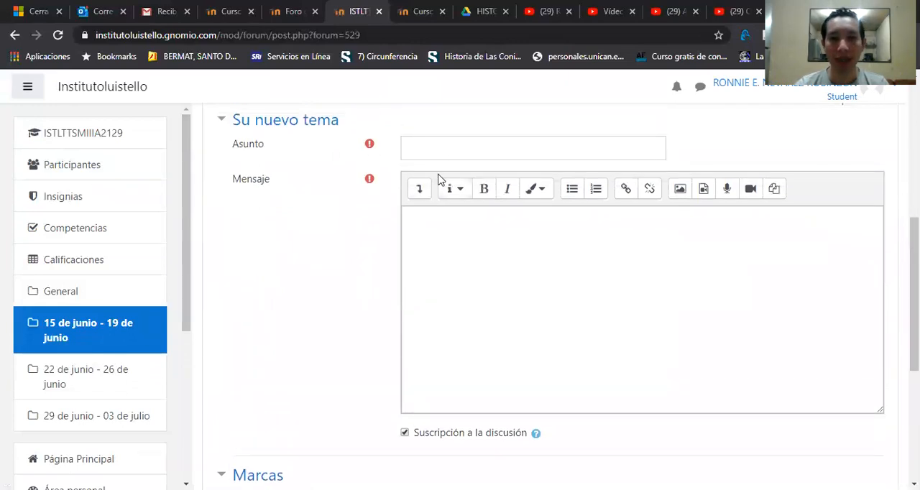
click(469, 146)
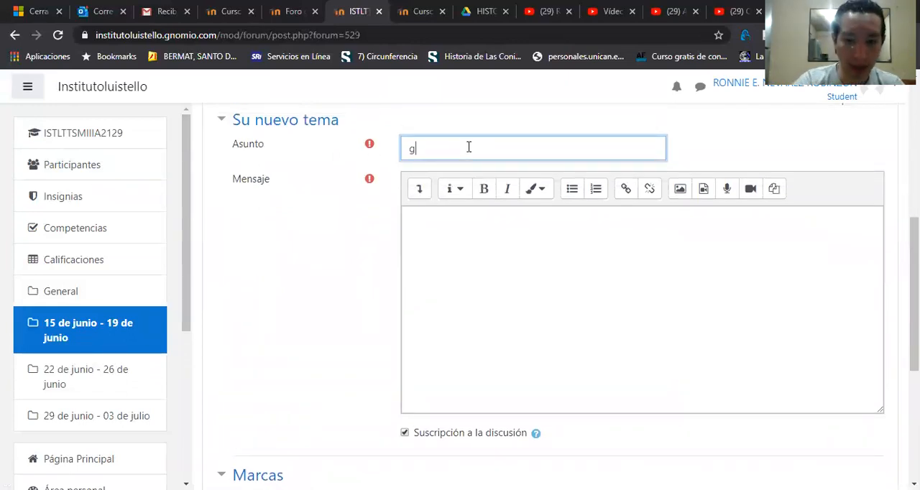
text(GENER)
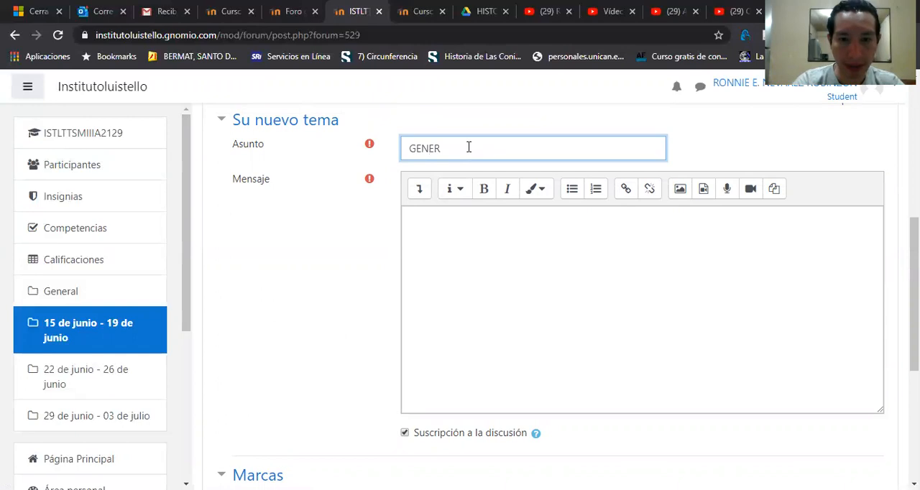
text(ALIDADES DEL MOODLE)
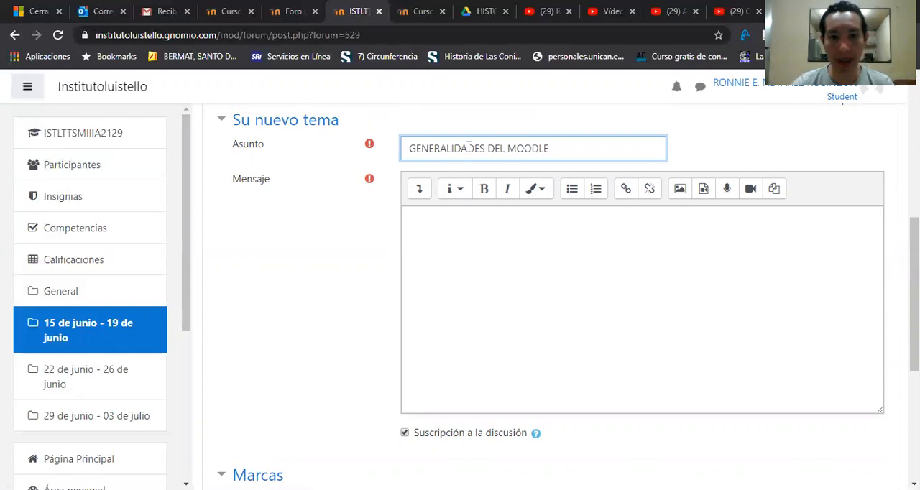
Step: Write the topic's message "QUE TE PARECE LAS ACTIVIDADES QUE SE PUEDEN REALIZAR EN EL MOODLE", correcting the spelling of ACTIVIDADES
click(435, 235)
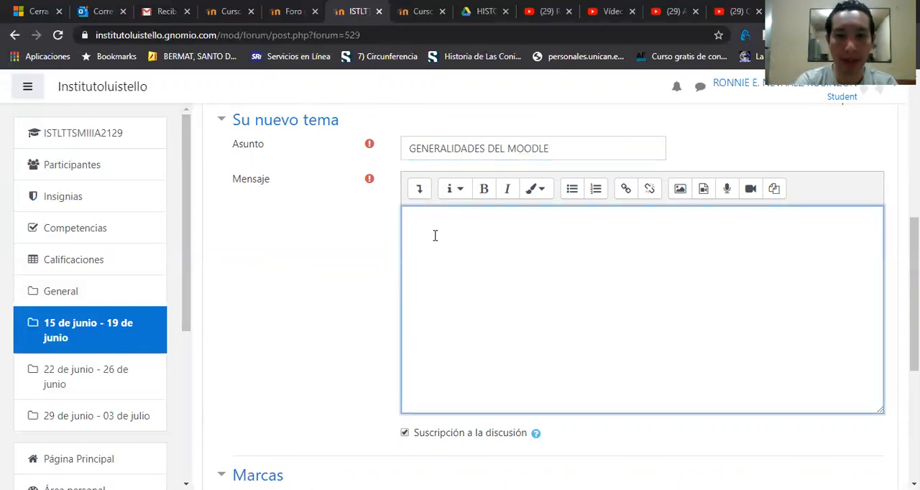
text(QUE TE PARECE)
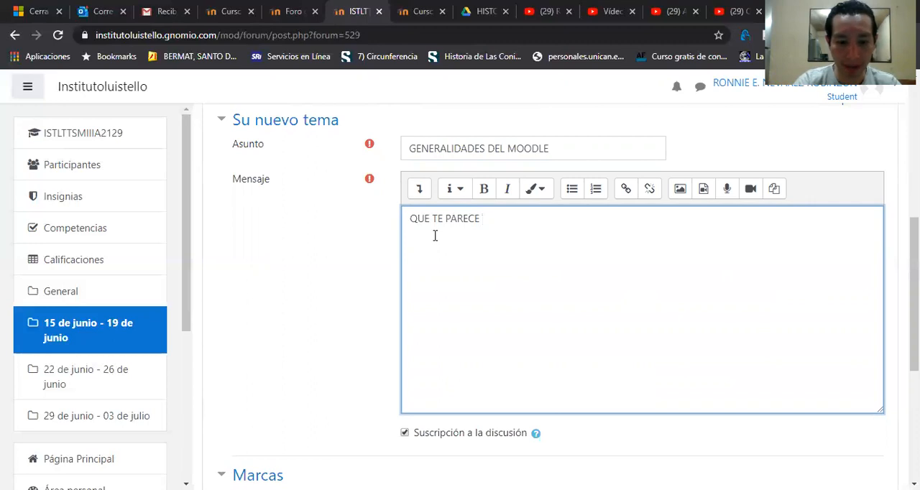
text( LAS ACTI)
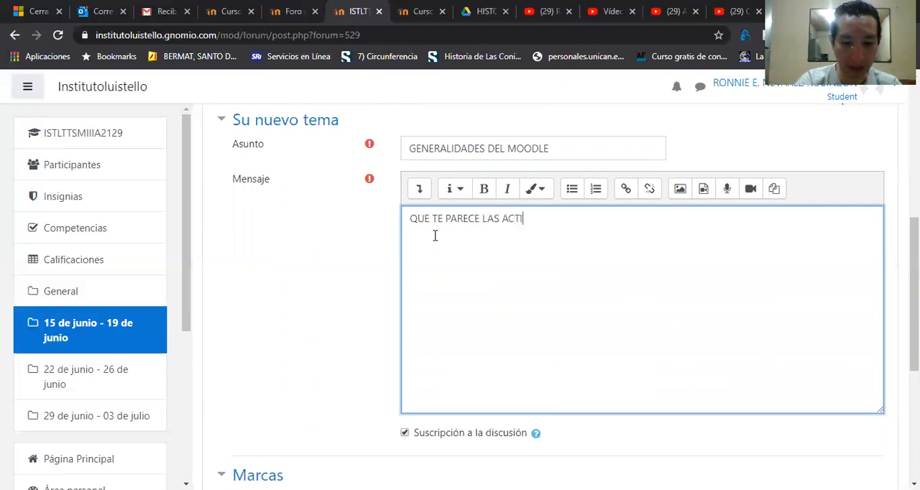
text(VDADES QUE SE PUEDEN REALIZAR EN EL MOODLE)
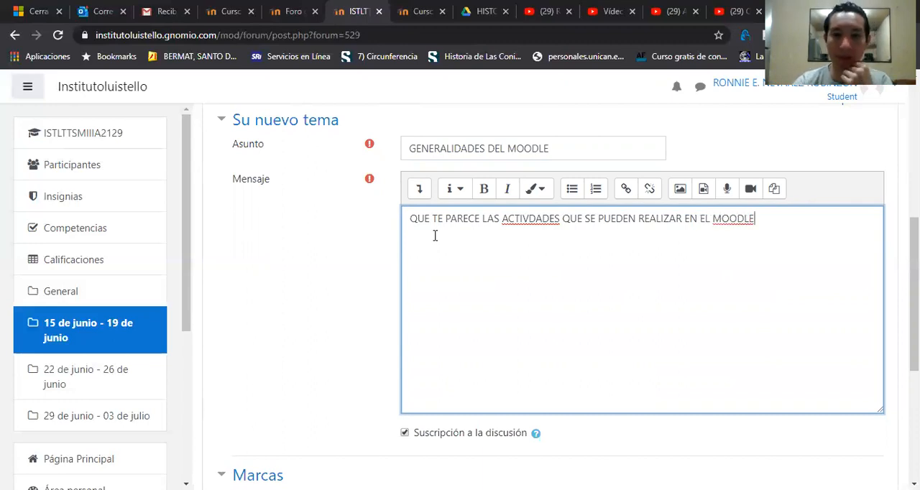
right_click(530, 219)
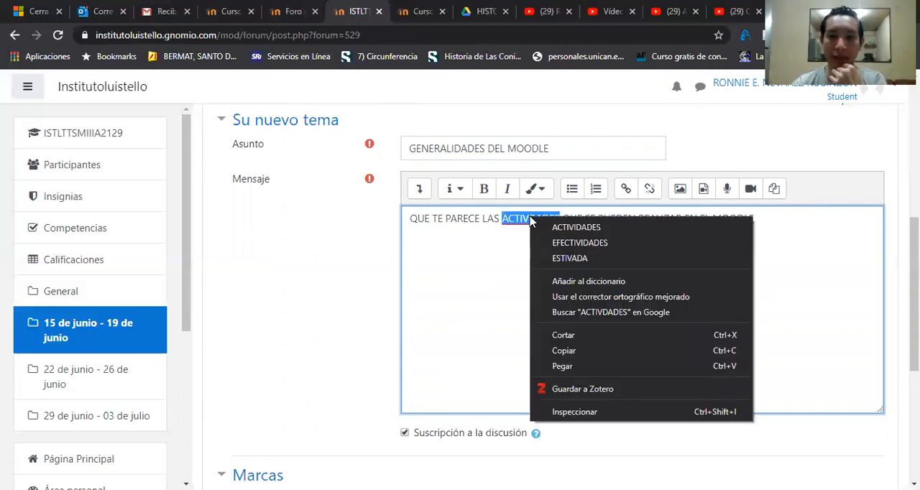
click(540, 228)
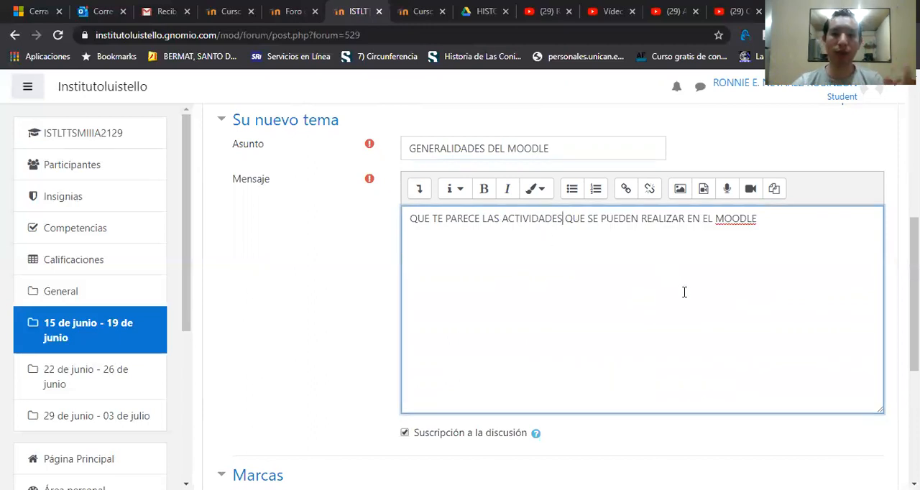
Step: Post the new topic to the forum and review how it is displayed in the blog-style layout
scroll(460, 359, down, 3)
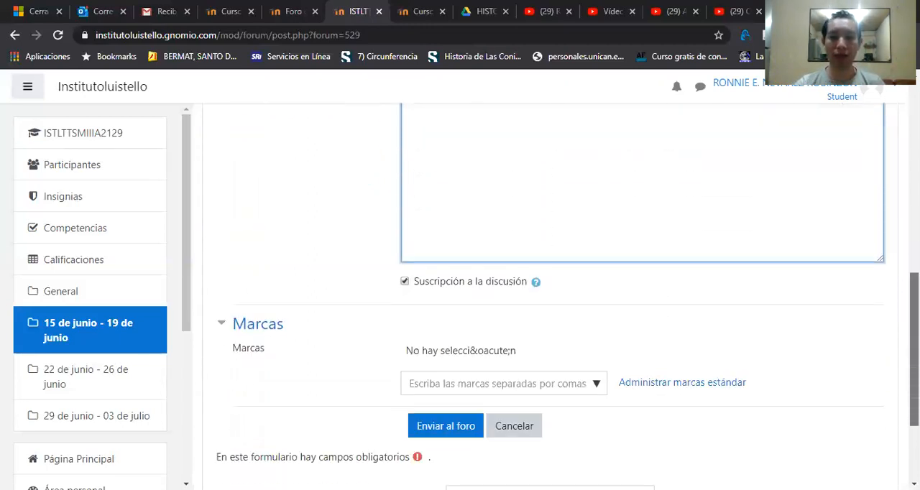
click(442, 400)
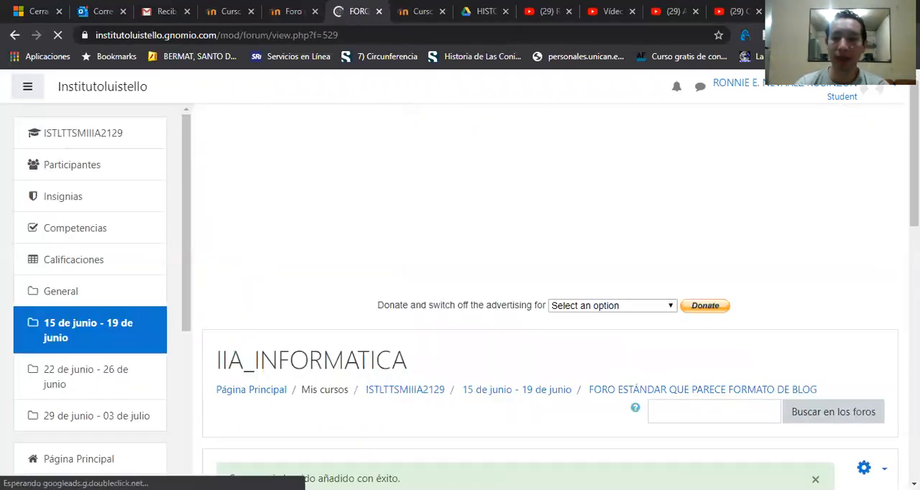
scroll(460, 324, down, 5)
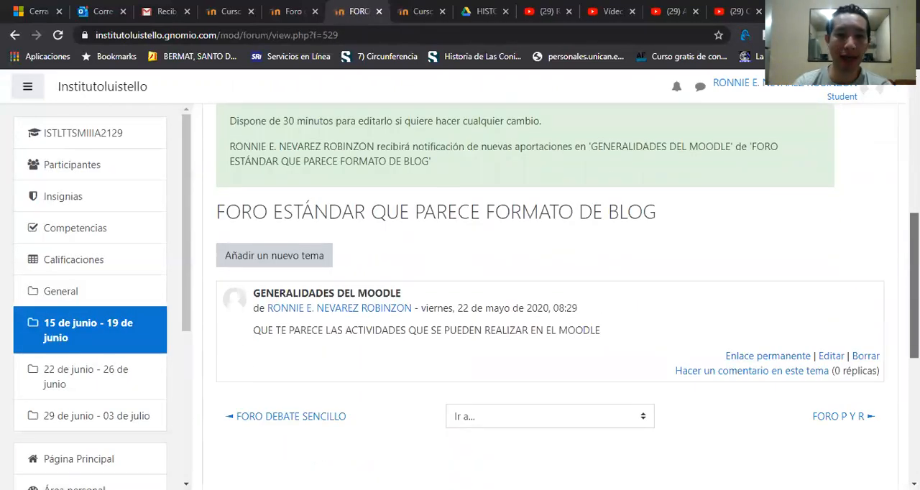
scroll(549, 287, up, 1)
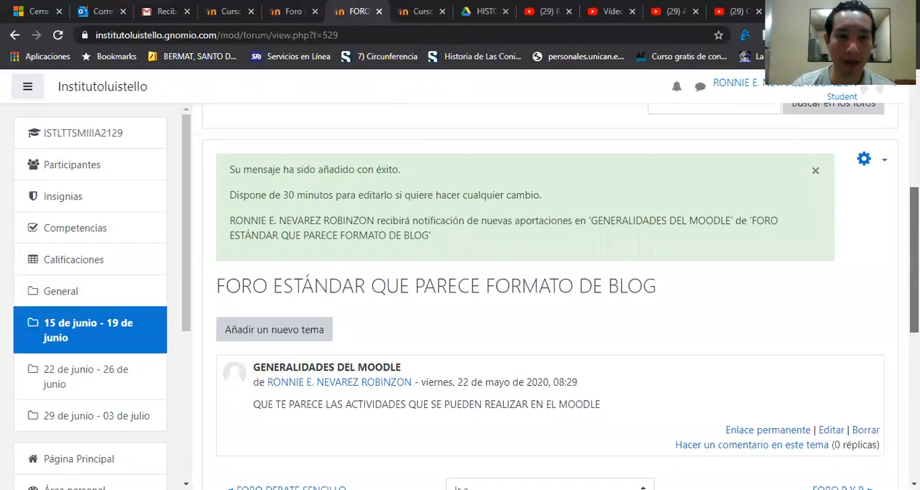
scroll(550, 288, down, 1)
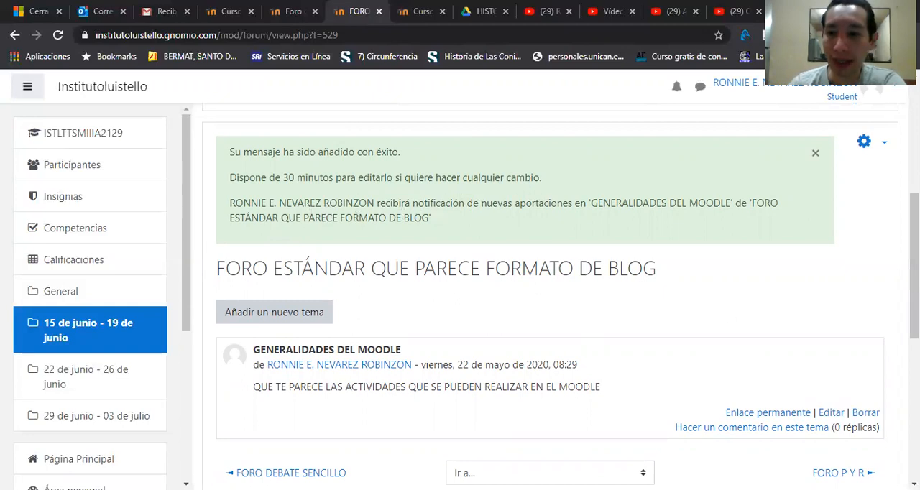
drag(914, 259, 914, 291)
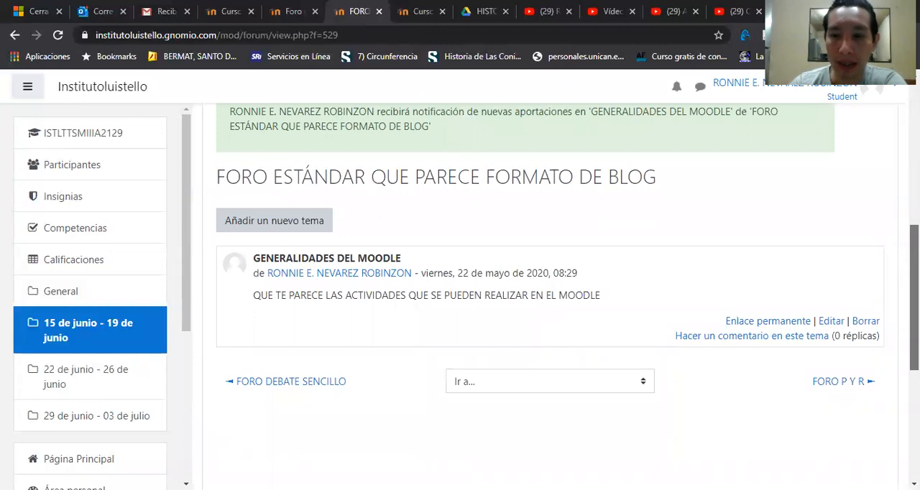
drag(914, 291, 914, 285)
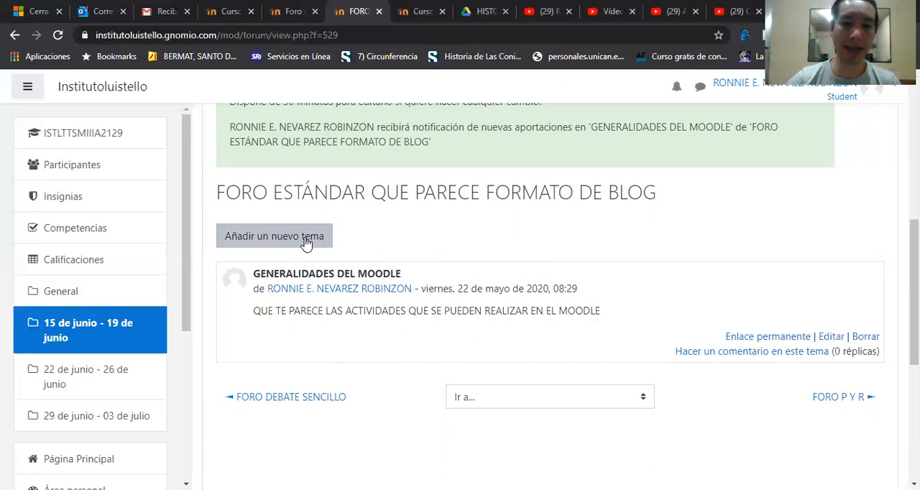
Step: Return to the 15 de junio - 19 de junio section and open FORO P Y R to examine what a student can do
click(69, 327)
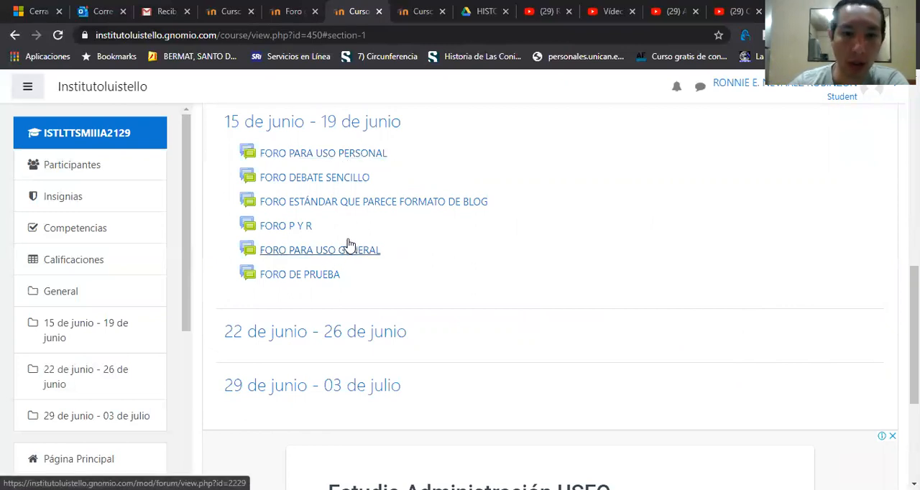
click(297, 232)
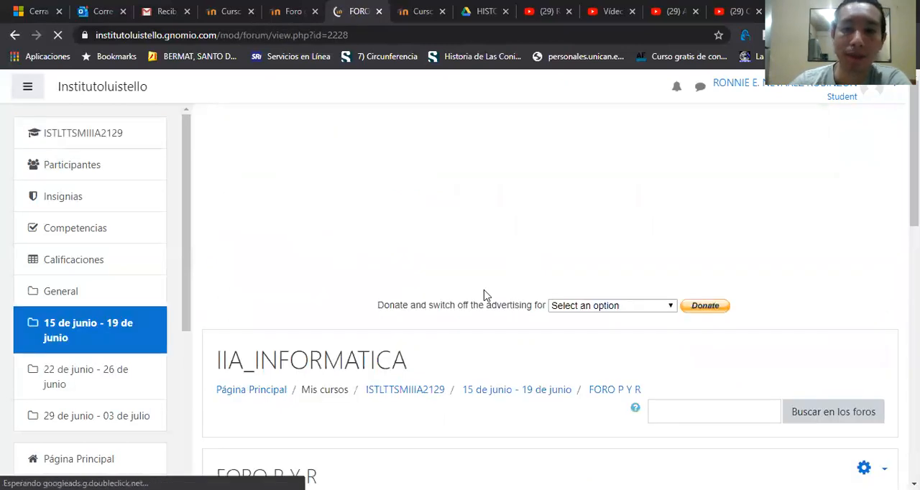
scroll(484, 295, down, 2)
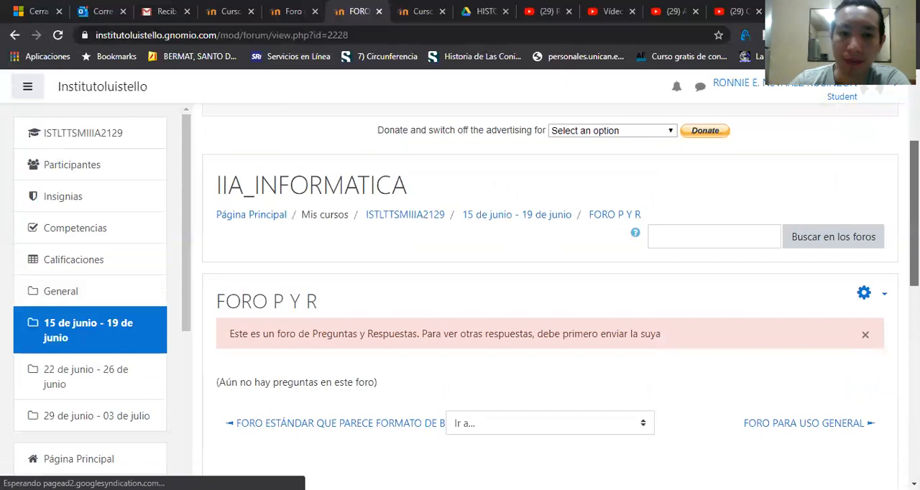
scroll(550, 294, down, 2)
scroll(308, 253, up, 1)
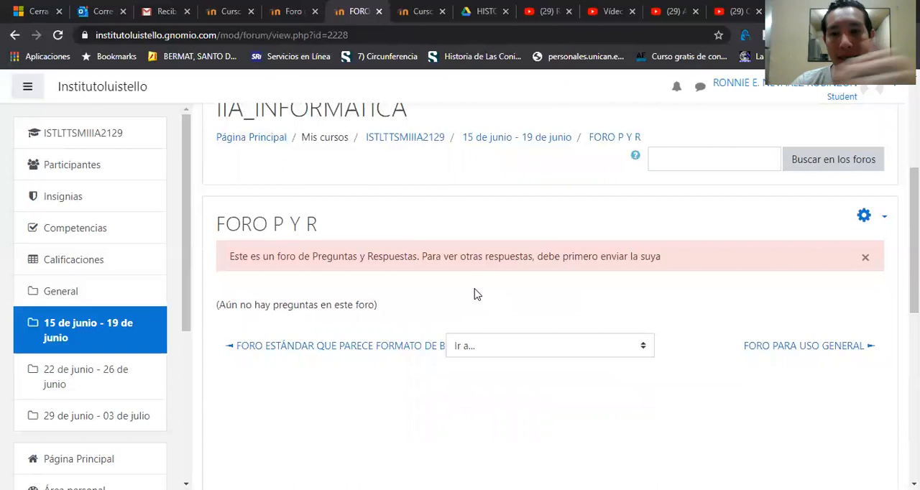
Step: Go back to the 15 de junio - 19 de junio section and open FORO PARA USO GENERAL to view its student options
click(105, 350)
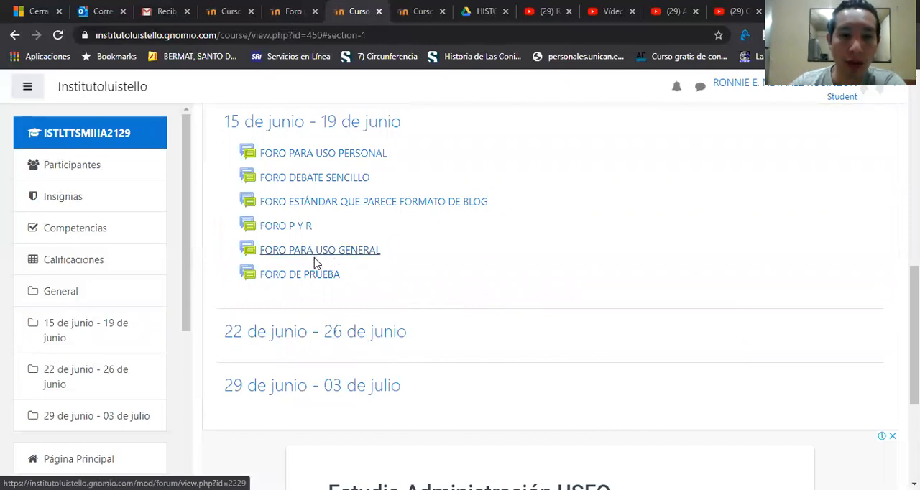
click(347, 251)
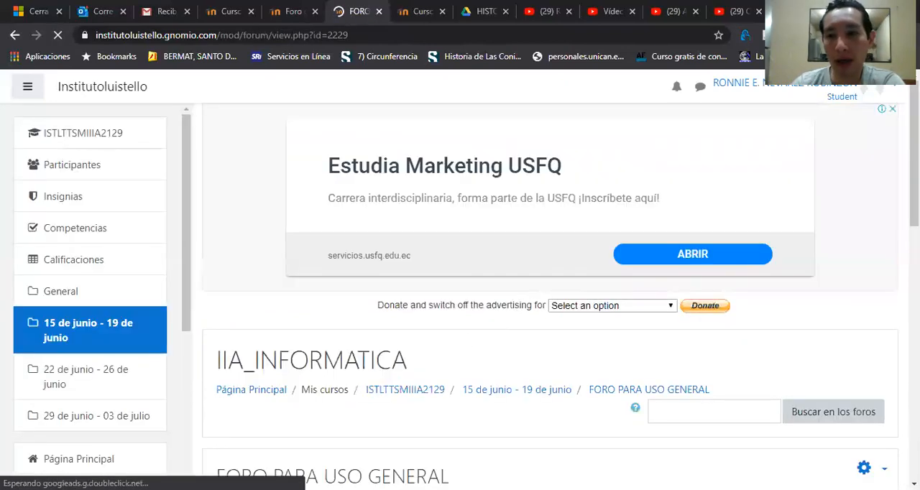
scroll(528, 302, down, 3)
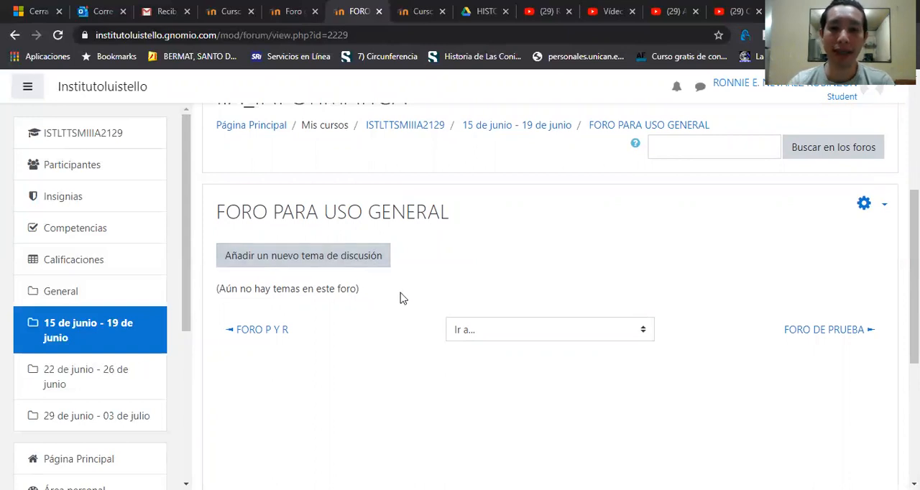
Step: Go back to the 15 de junio - 19 de junio section and open FORO DE PRUEBA
click(113, 353)
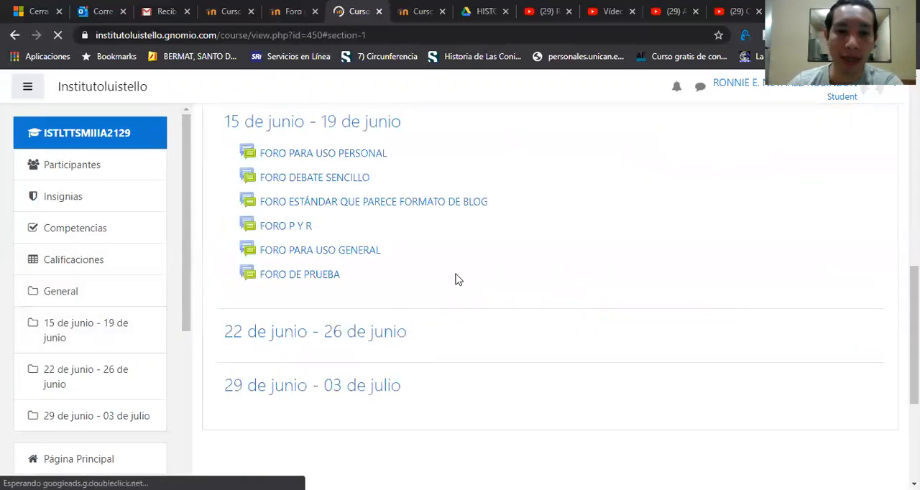
click(332, 279)
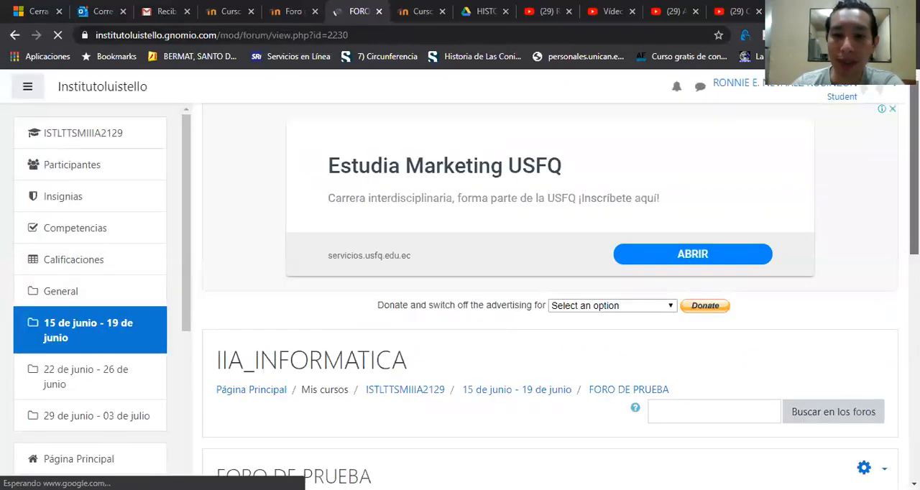
scroll(764, 269, down, 3)
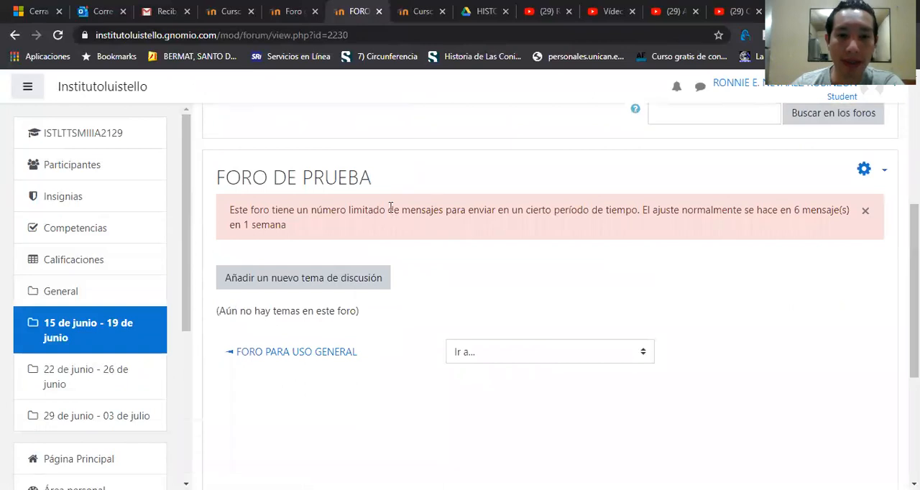
Step: Start a new discussion topic in FORO DE PRUEBA with the correctly spelled subject "GENERALIDADES DE MOODLE"
click(303, 288)
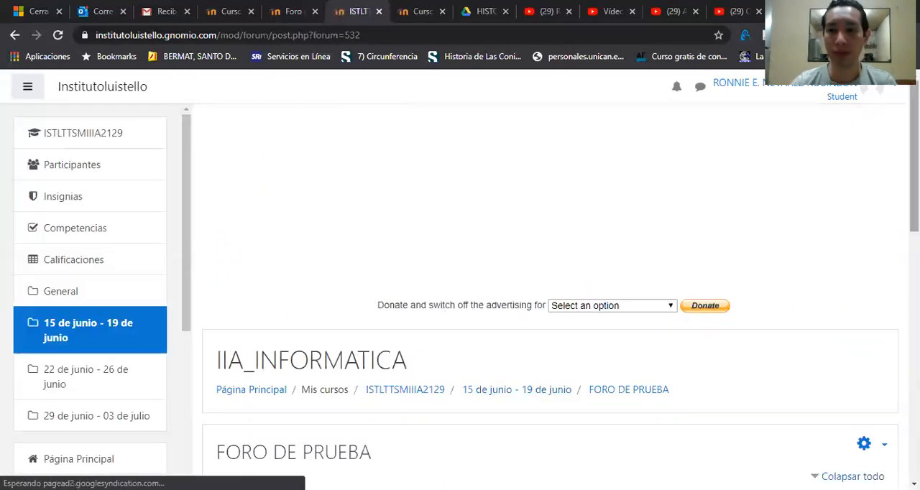
scroll(564, 287, down, 3)
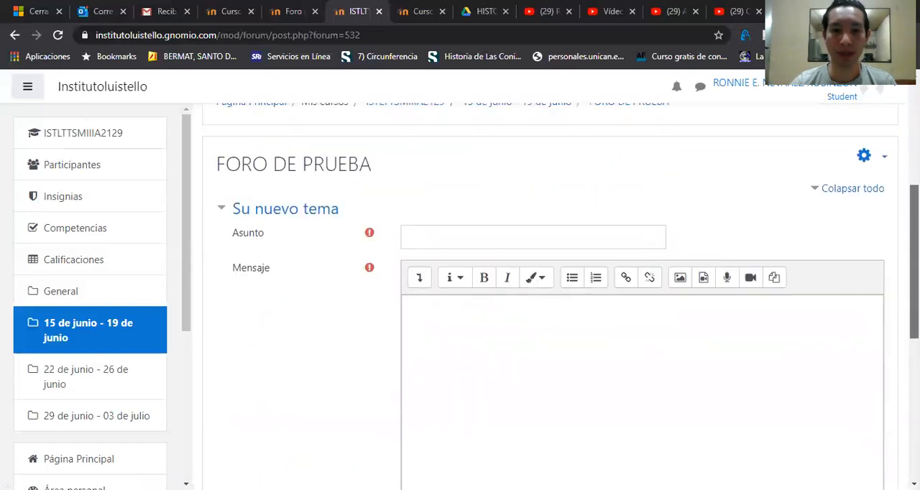
click(511, 237)
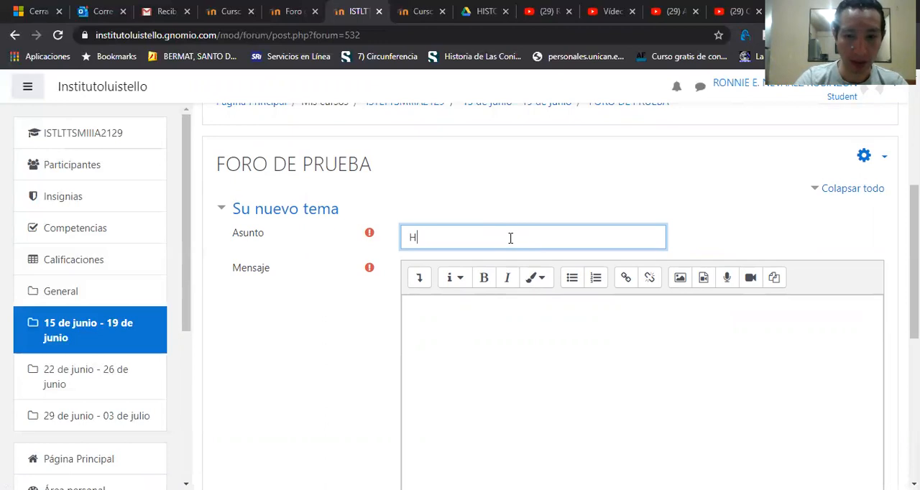
text(GENEREAL)
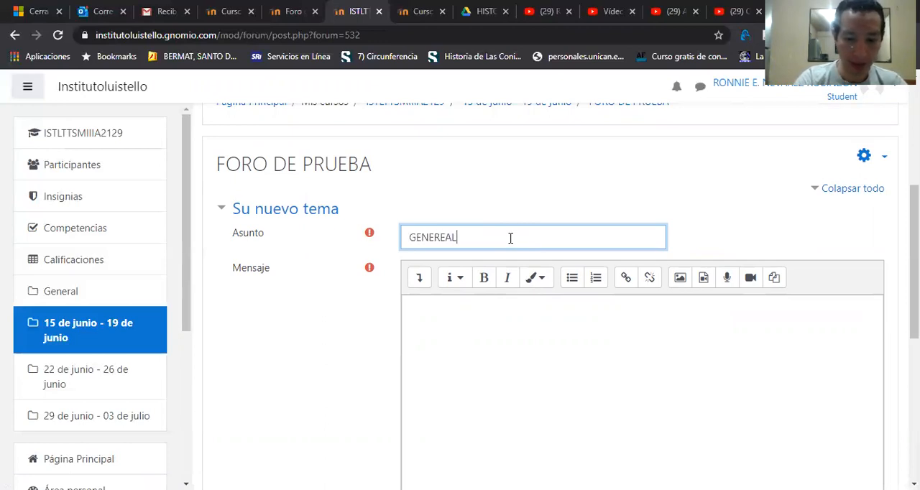
text(IDADES DE MOODLE)
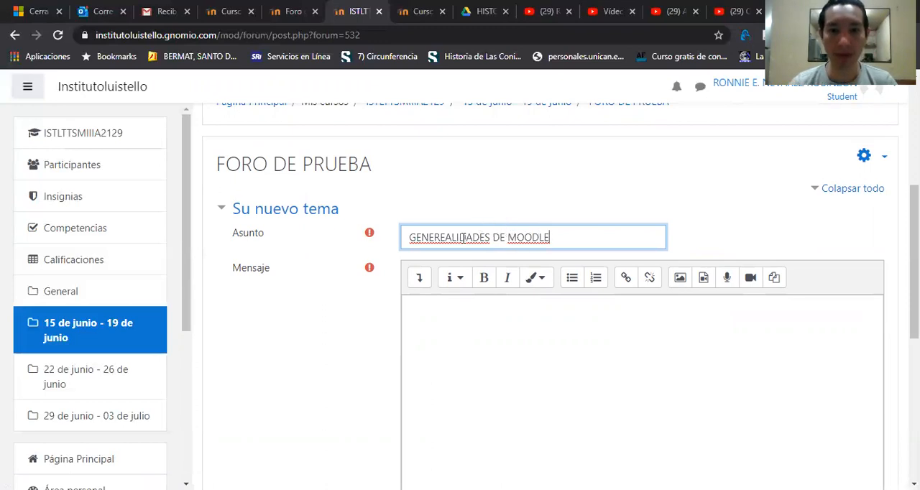
right_click(463, 238)
click(492, 250)
Step: Enter the message "QUE TE PARECEN LOS RECURSOS EN EL MOODLE" and post the new topic to FORO DE PRUEBA
click(456, 317)
text(QUE TE PARECEN)
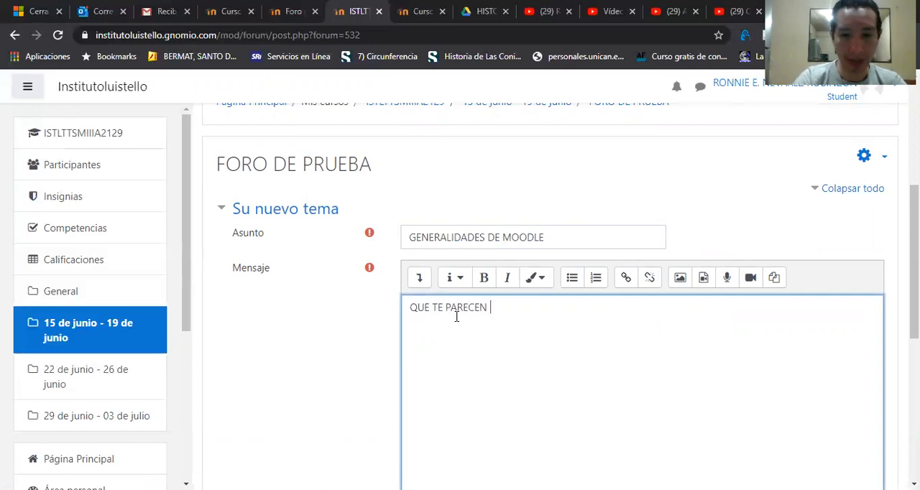
text(O)
key(BackSpace)
key(BackSpace)
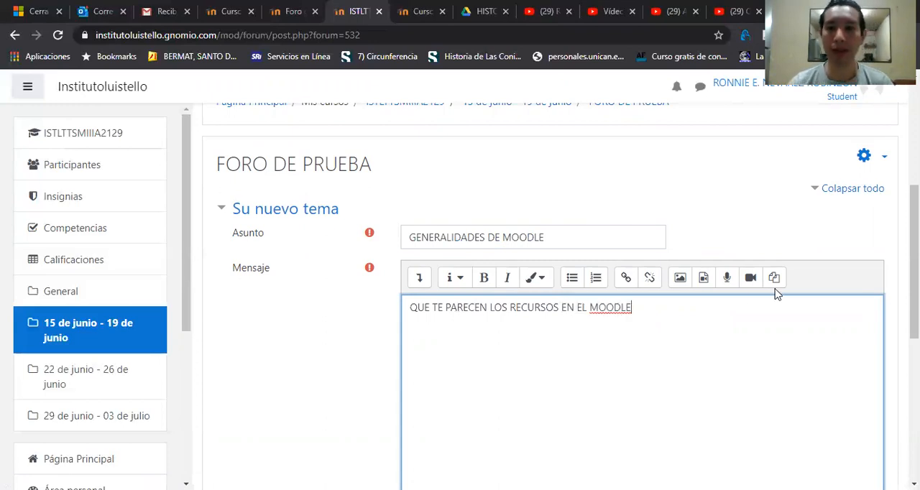
scroll(774, 292, down, 3)
scroll(445, 370, down, 2)
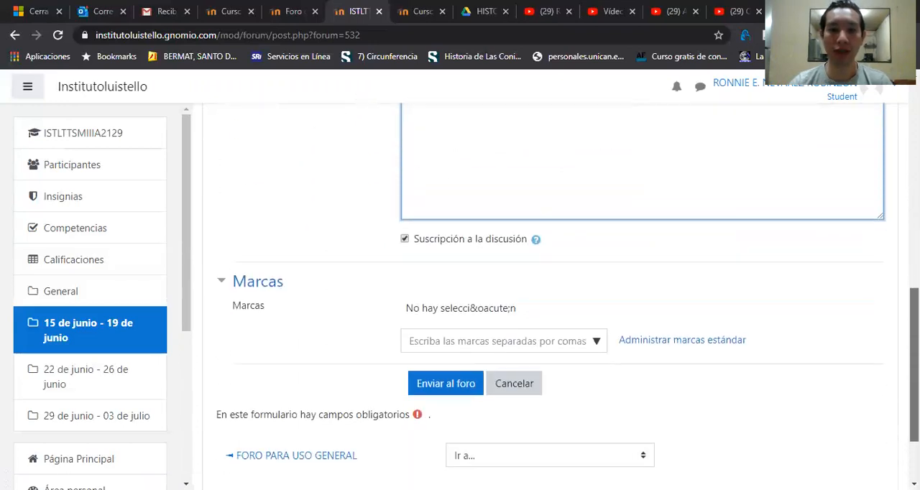
click(445, 371)
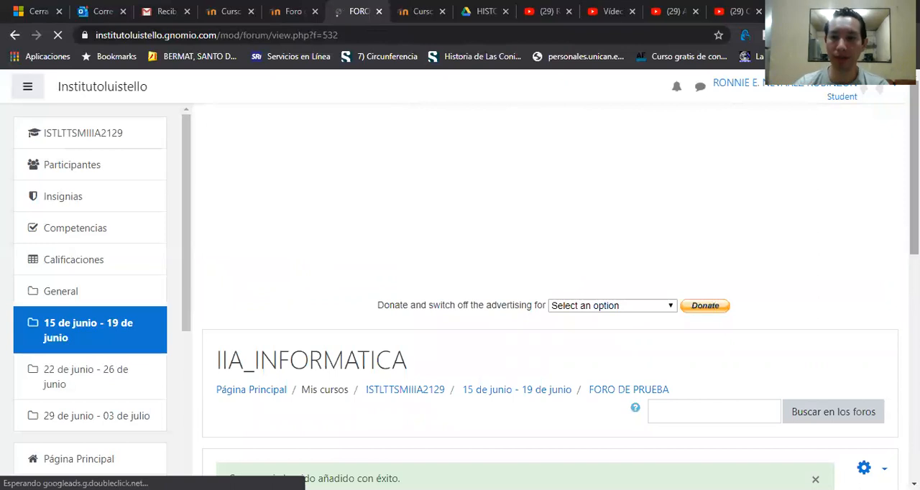
scroll(550, 294, down, 5)
scroll(549, 294, down, 1)
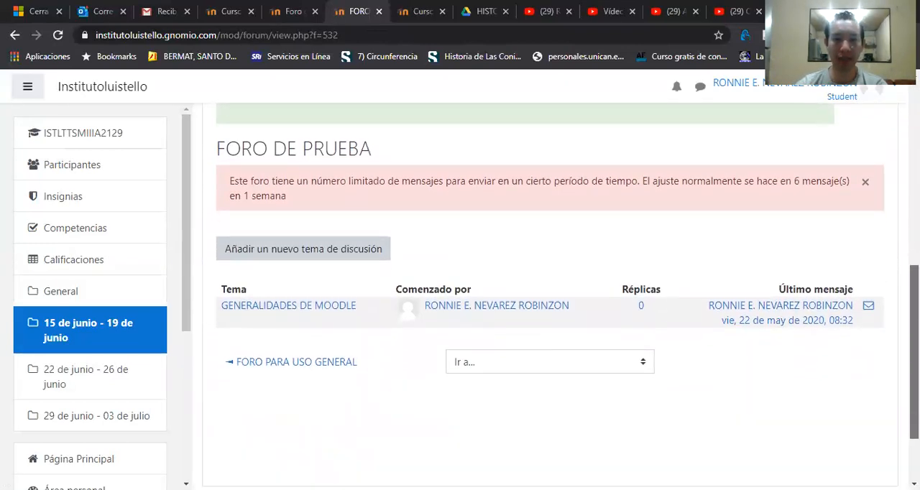
scroll(567, 301, up, 1)
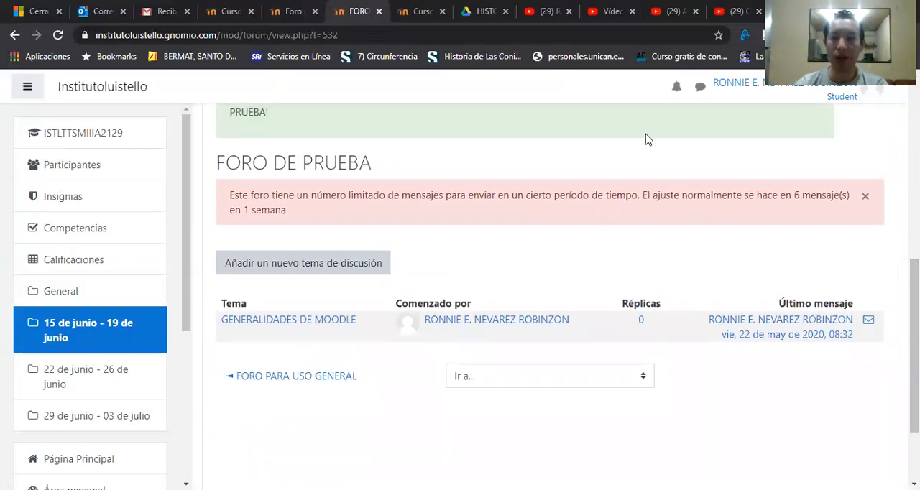
click(741, 85)
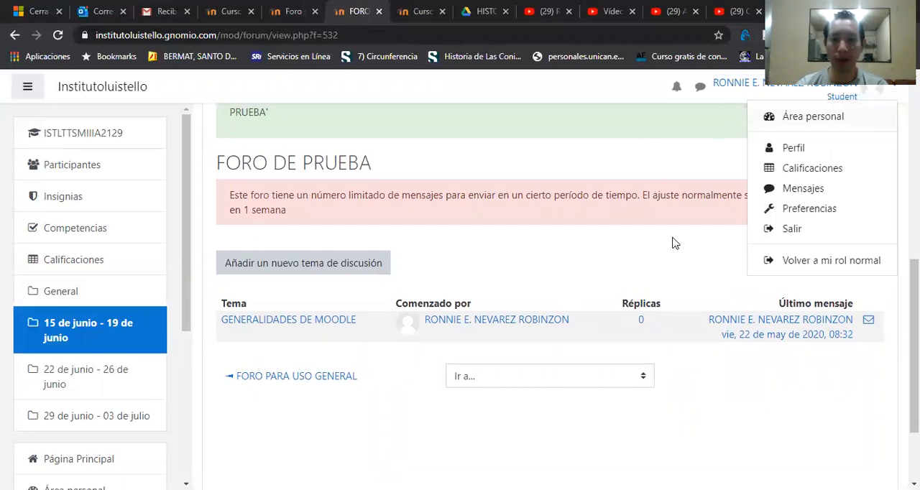
key(Escape)
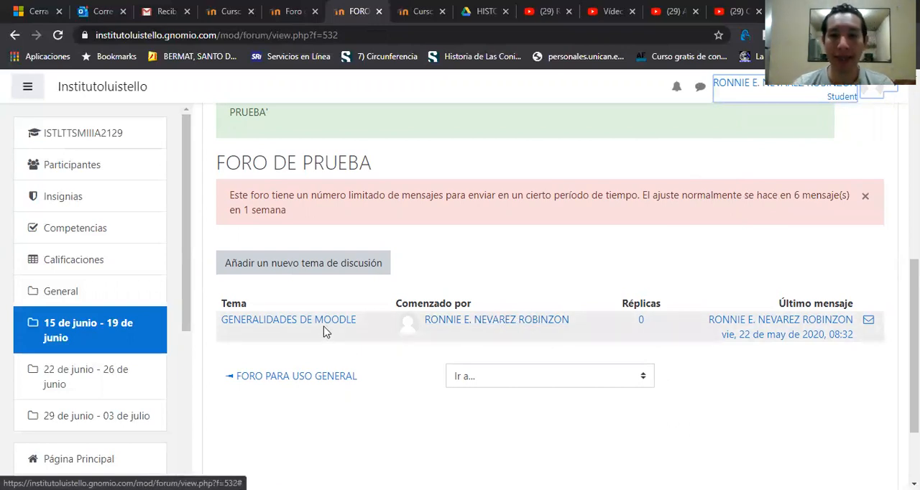
click(384, 429)
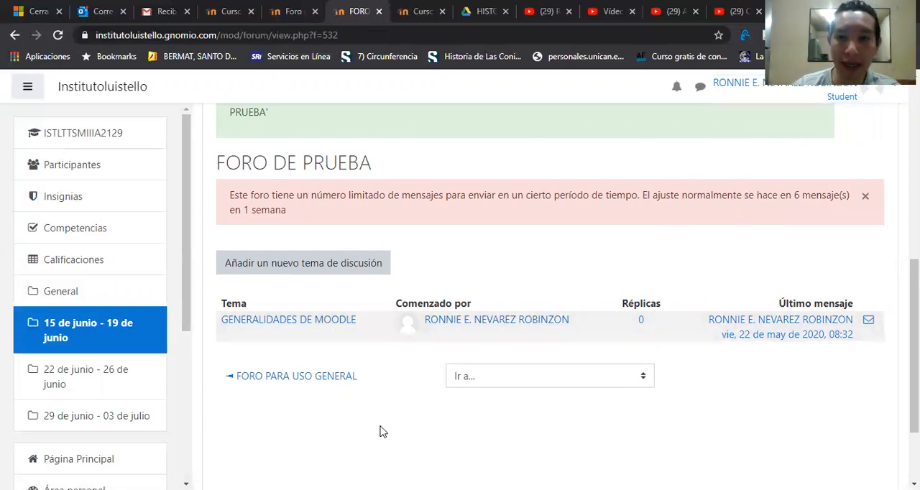
Step: Open the GENERALIDADES DE MOODLE topic and draft a reply reading "MI OPINION A CERCA DE LOS RECUROSOS EN MOODLE"
click(309, 325)
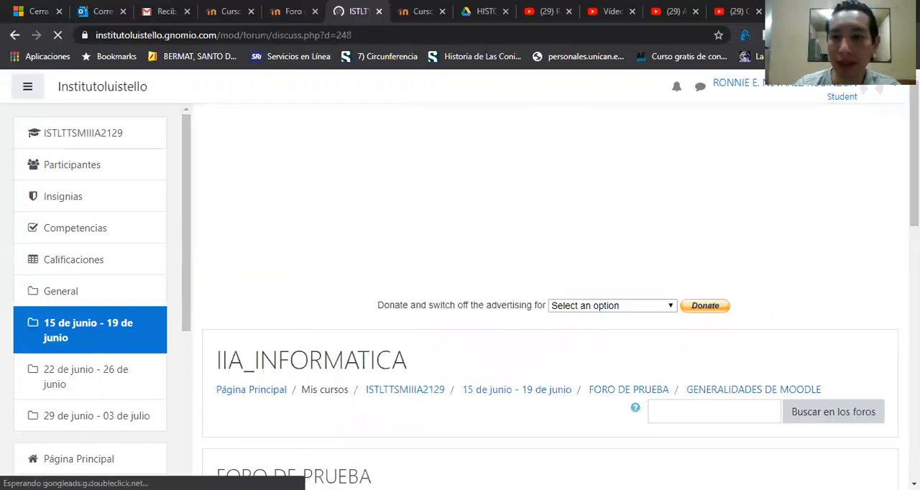
scroll(550, 288, down, 5)
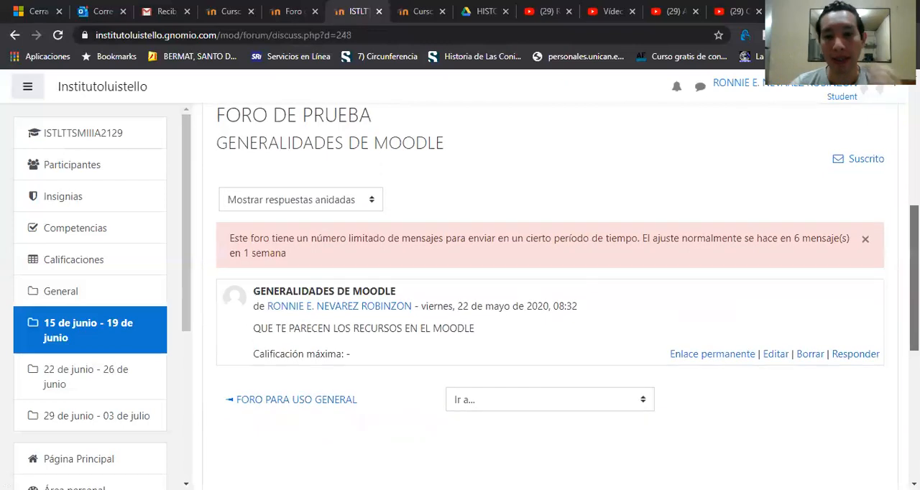
scroll(575, 311, down, 1)
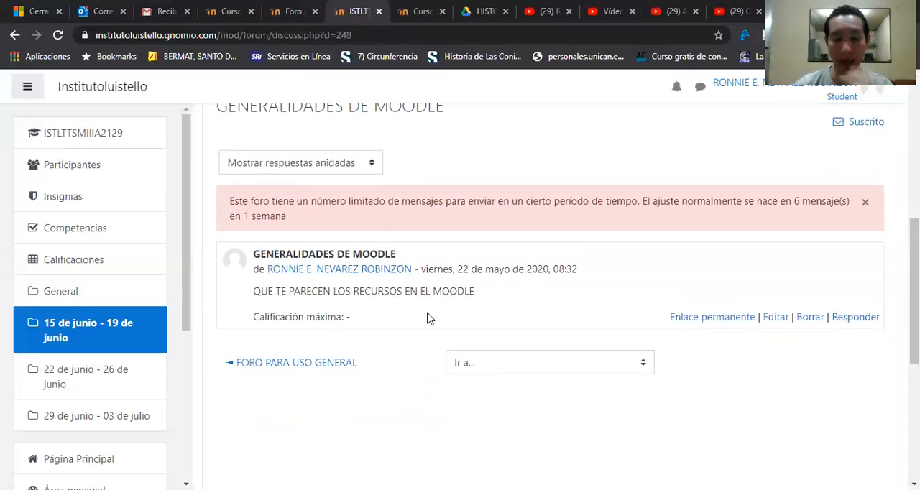
click(866, 319)
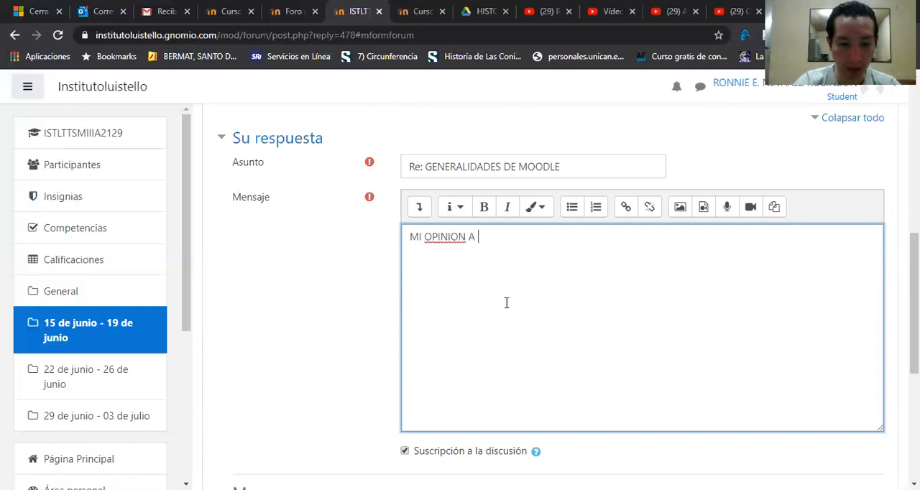
text(C )
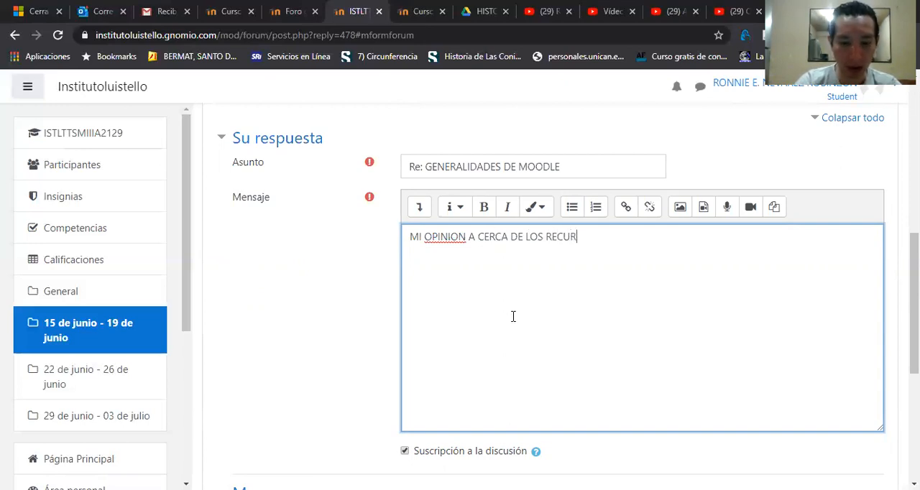
text( DE)
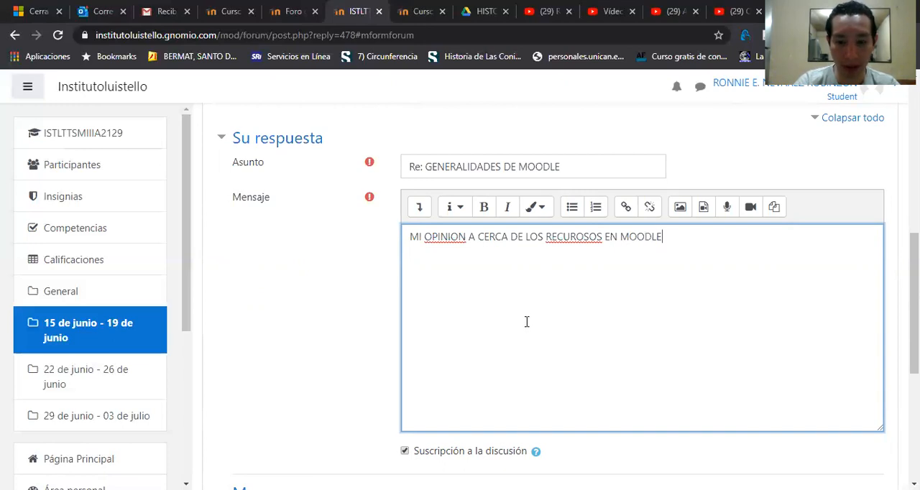
Step: Correct the spelling to "OPINIÓN" and "RECURSOS" in the reply message and post it to the forum
right_click(451, 241)
click(477, 247)
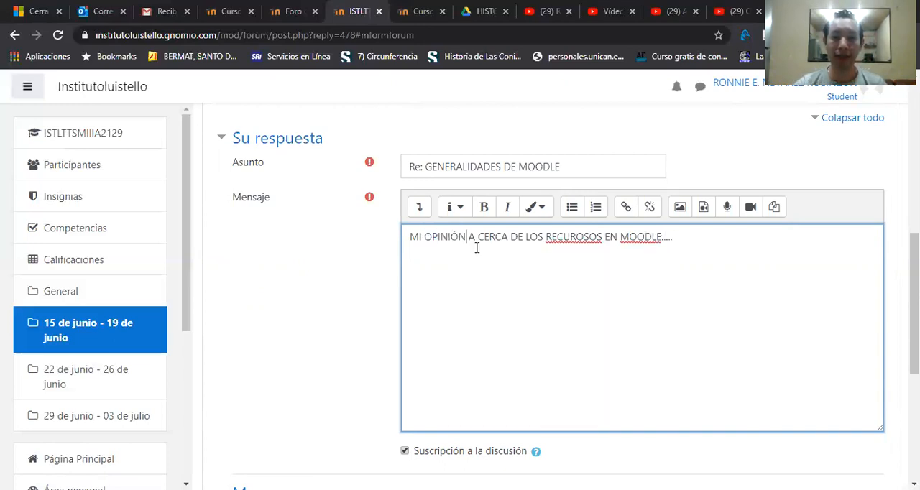
right_click(550, 233)
click(584, 242)
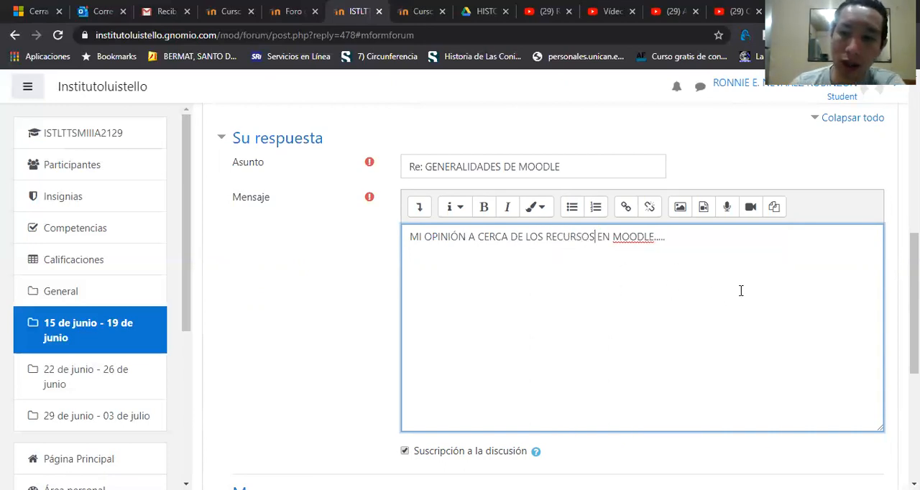
scroll(471, 371, down, 3)
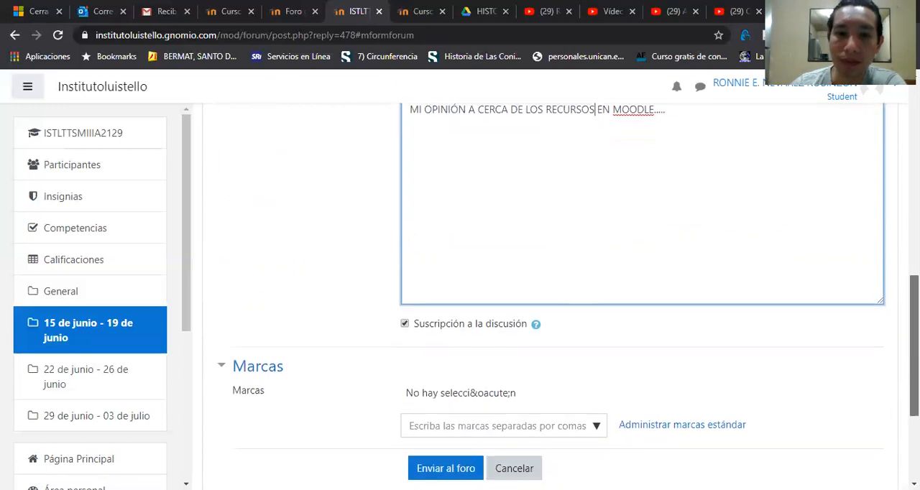
click(444, 351)
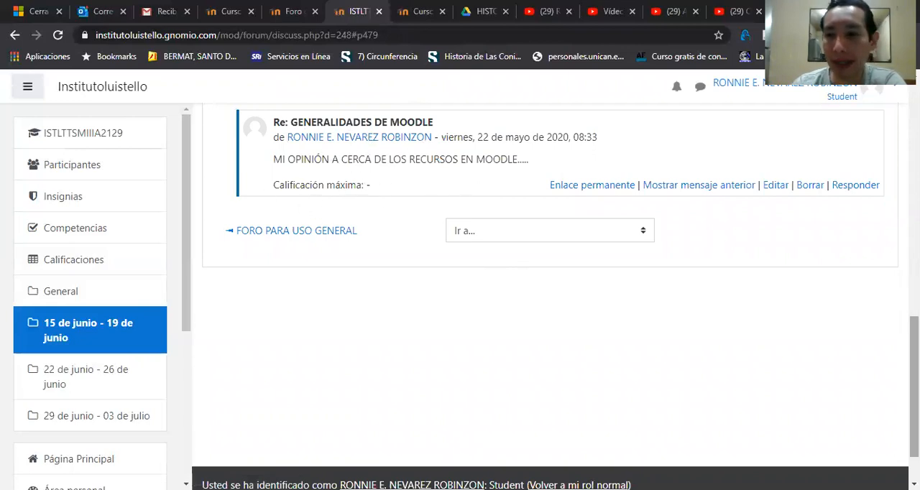
scroll(546, 287, up, 3)
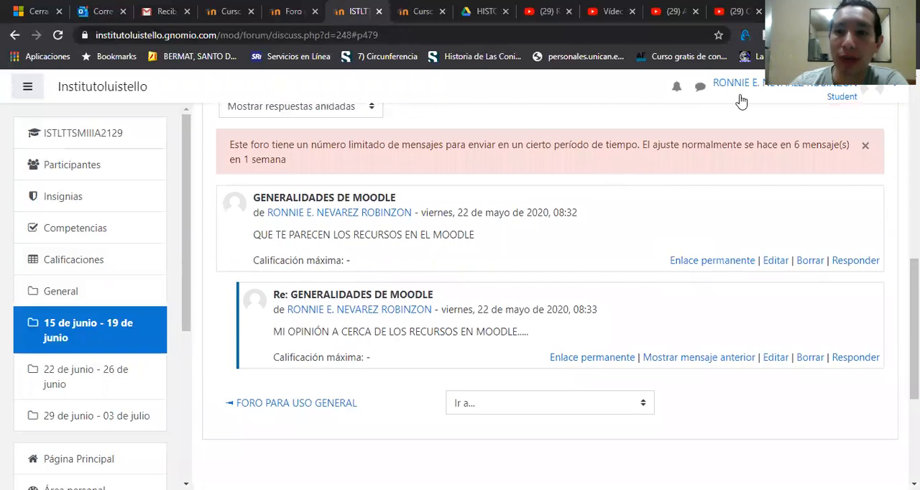
Step: Return from the Student role to the normal role and review the GENERALIDADES DE MOODLE discussion
click(738, 89)
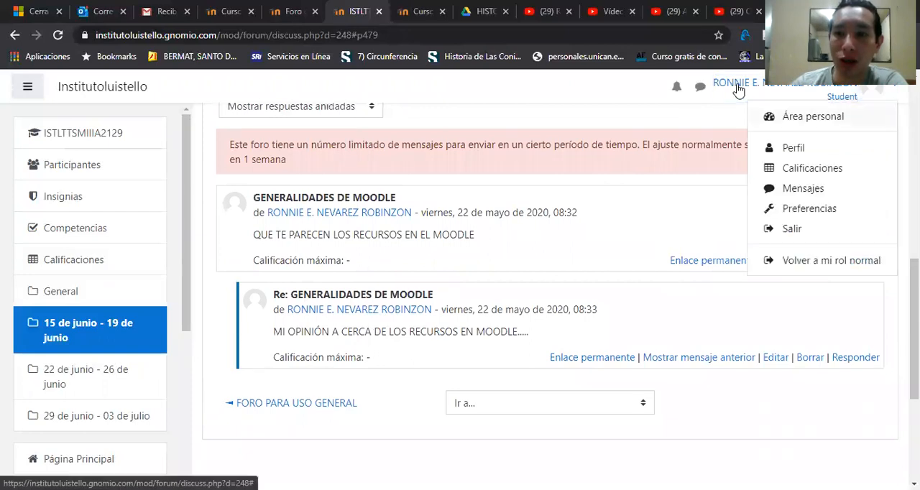
click(799, 263)
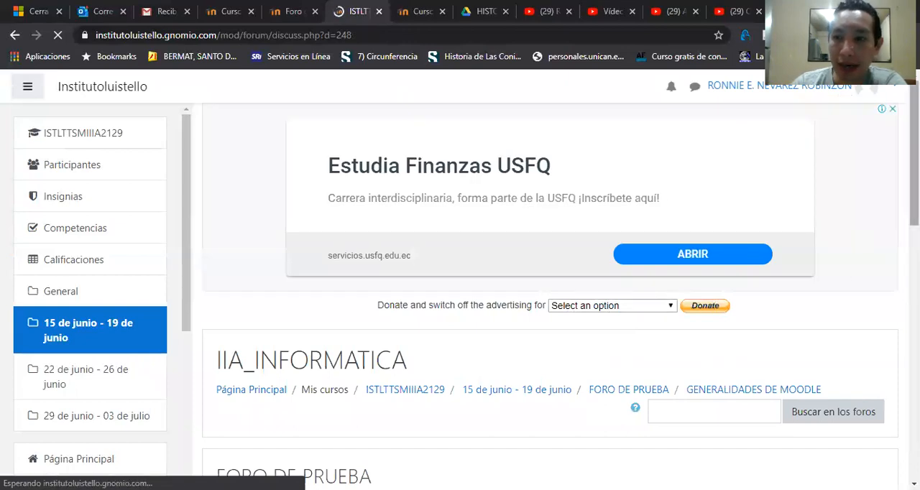
scroll(549, 294, down, 5)
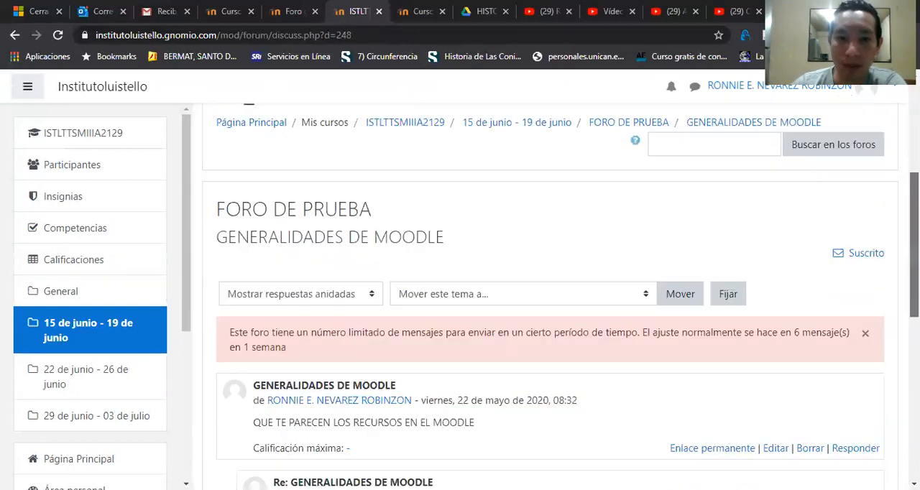
drag(914, 309, 914, 288)
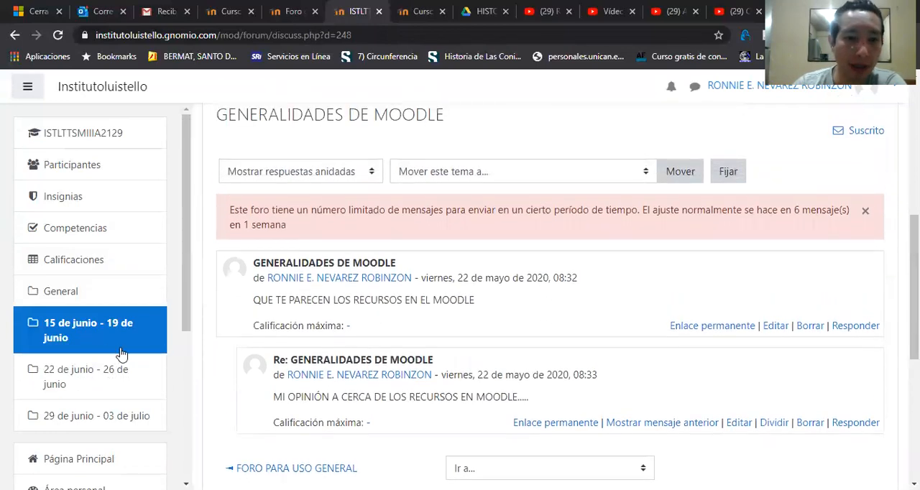
Step: Open FORO P Y R in the 15 de junio - 19 de junio section and start a new question
click(96, 326)
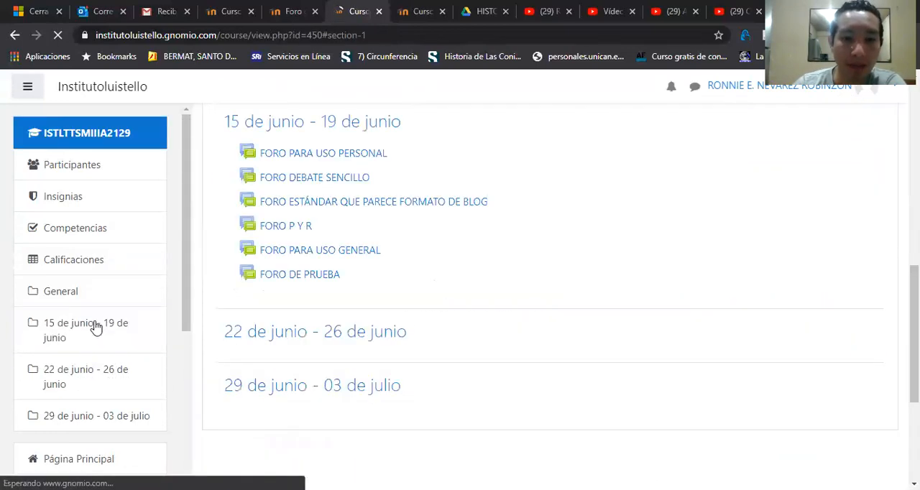
click(295, 228)
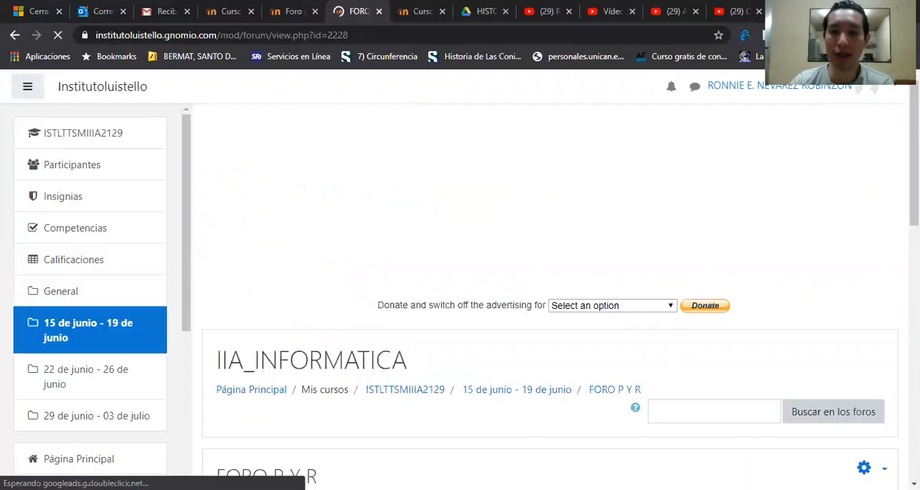
scroll(668, 308, down, 3)
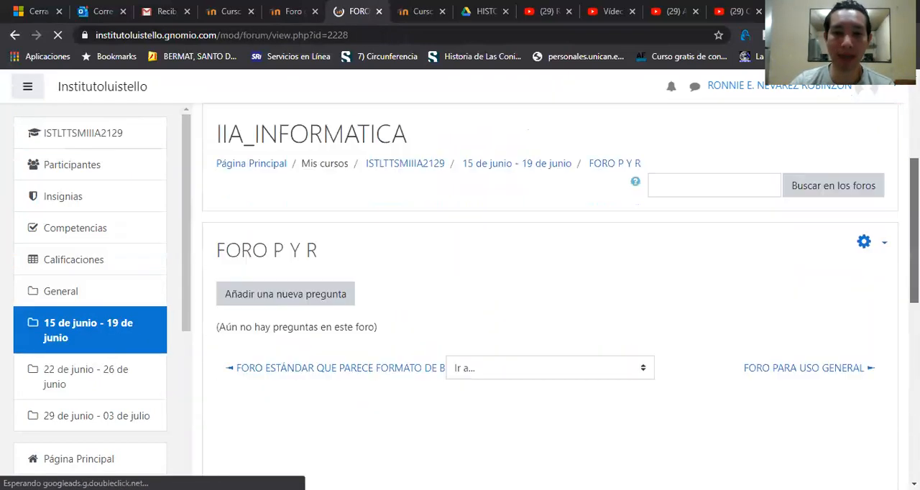
click(287, 301)
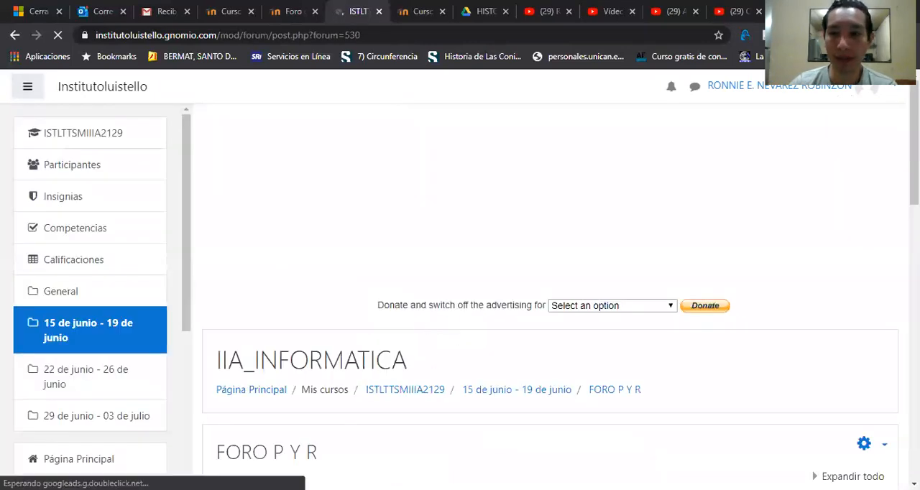
scroll(605, 280, down, 4)
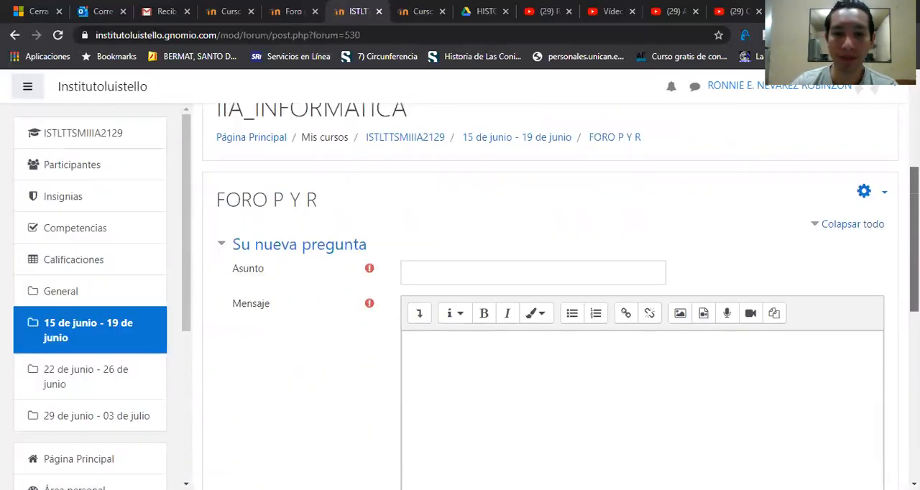
Step: Post the FORO P Y R question with subject "GENERALIDADES DE MOODLE" and message "HABLE A CERCA DE MOODLE..."
click(495, 219)
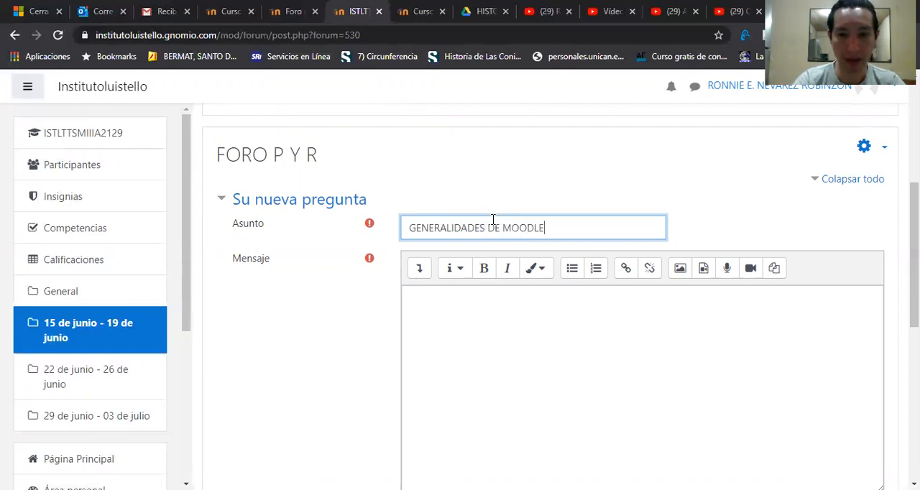
click(489, 336)
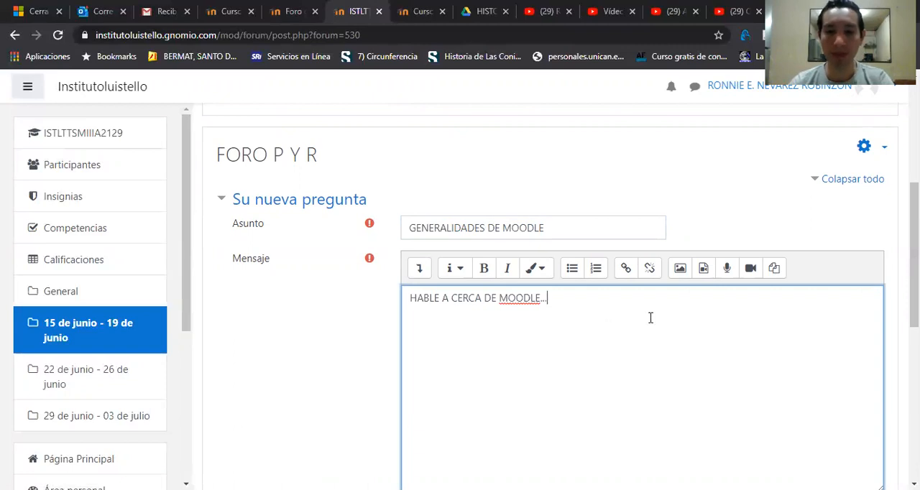
scroll(650, 318, down, 4)
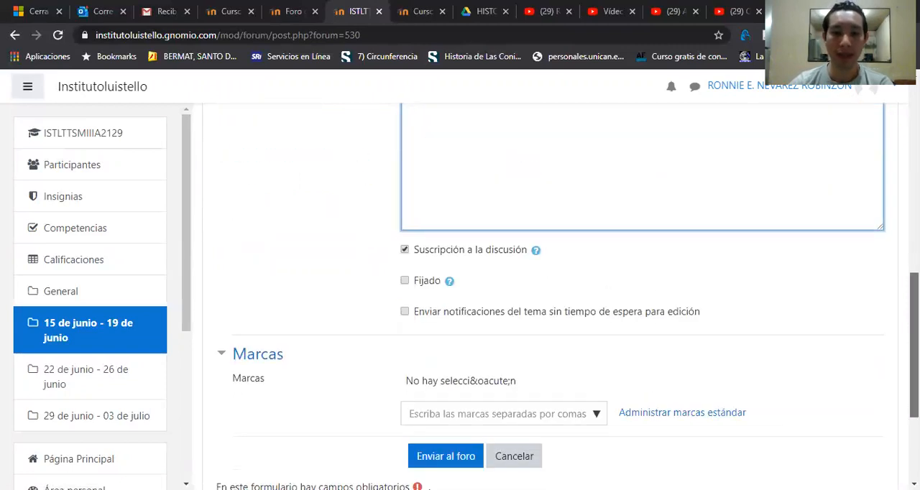
scroll(859, 367, down, 1)
click(444, 380)
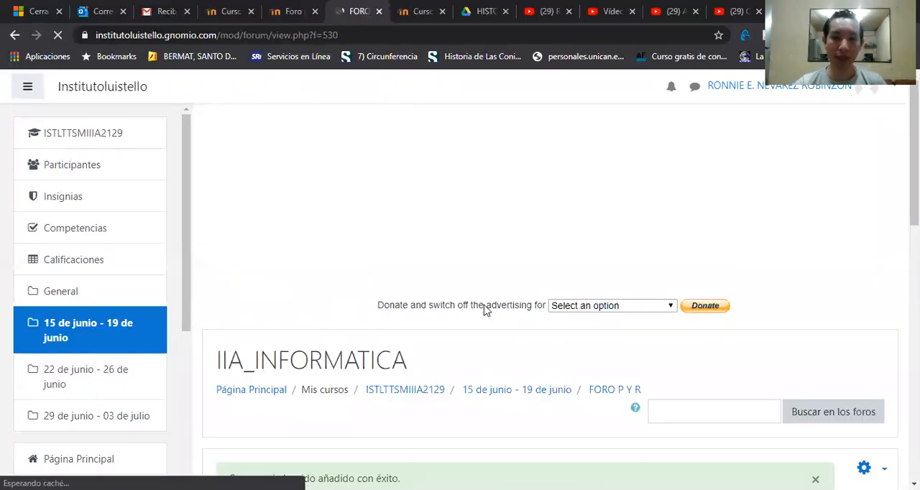
drag(914, 178, 914, 297)
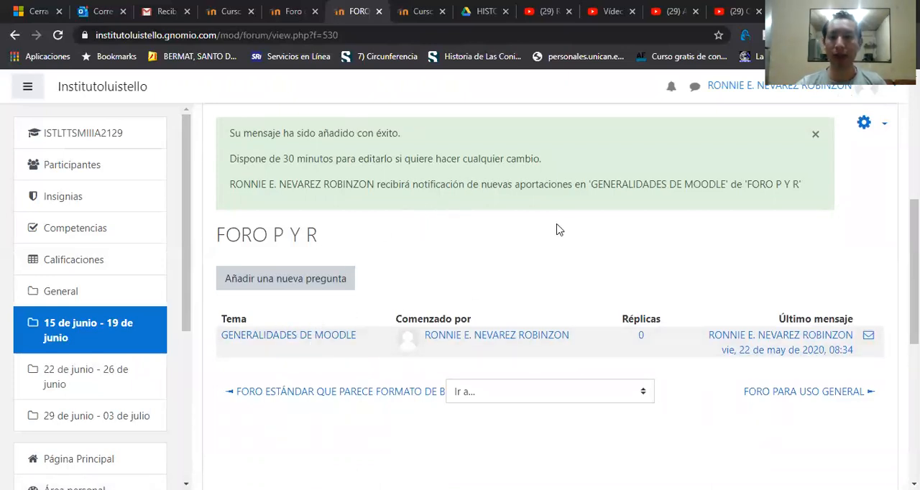
Step: Switch to the Student role and view the GENERALIDADES DE MOODLE question in FORO P Y R
click(726, 88)
click(830, 260)
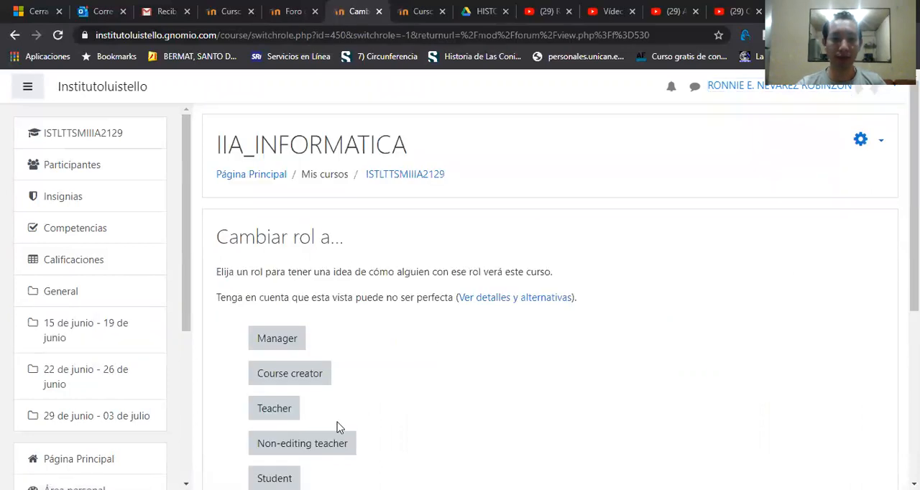
click(276, 478)
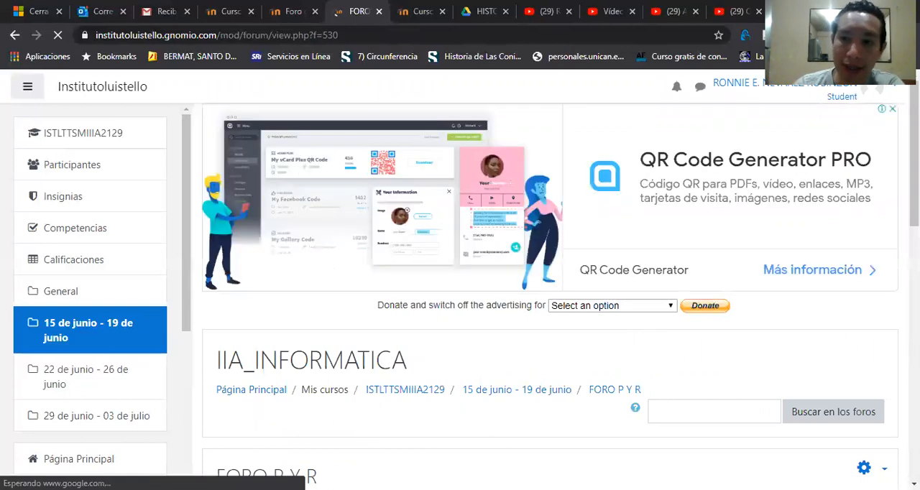
scroll(550, 294, down, 4)
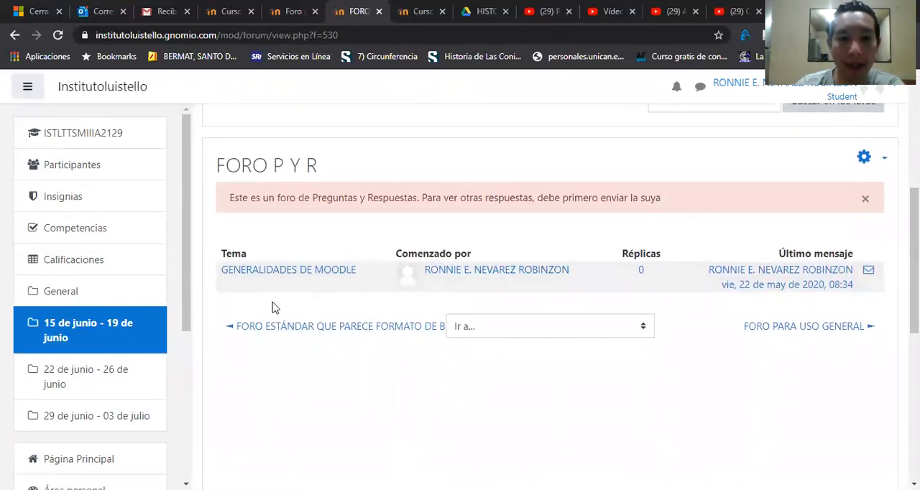
click(277, 273)
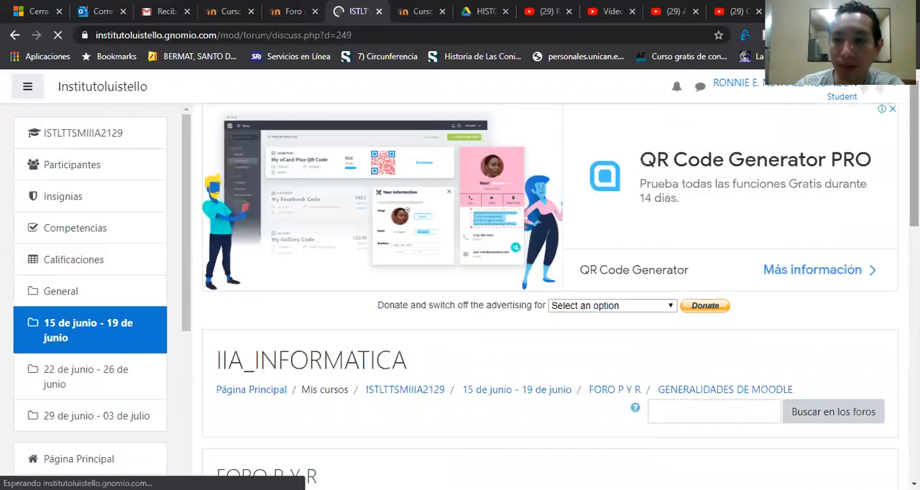
scroll(550, 295, down, 5)
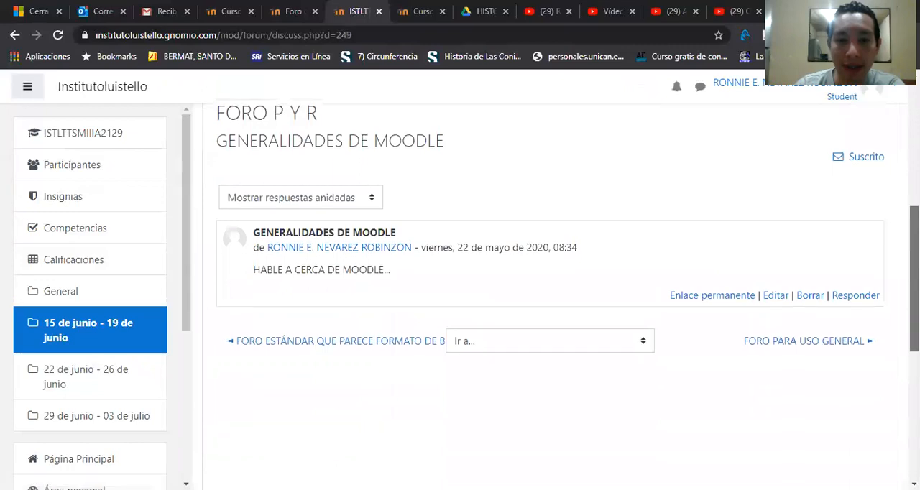
scroll(550, 294, up, 1)
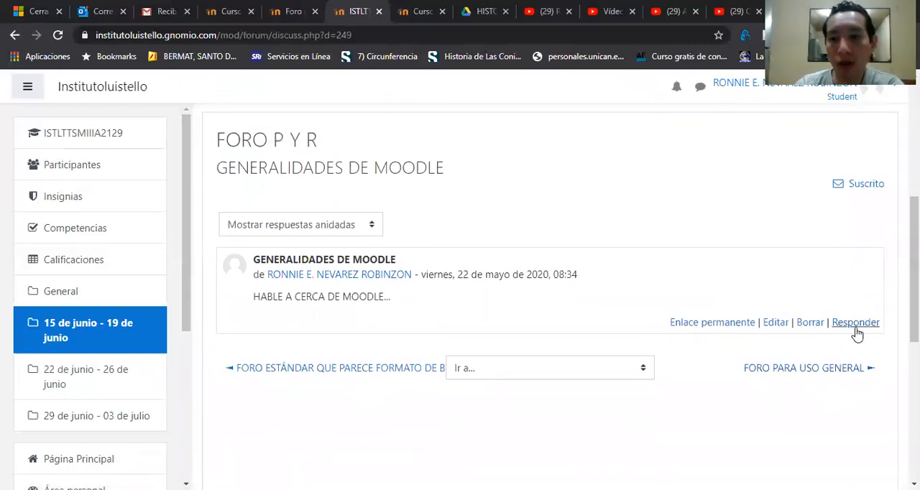
Step: Go back to the 15 de junio - 19 de junio section and reopen FORO P Y R to read its notice
click(74, 334)
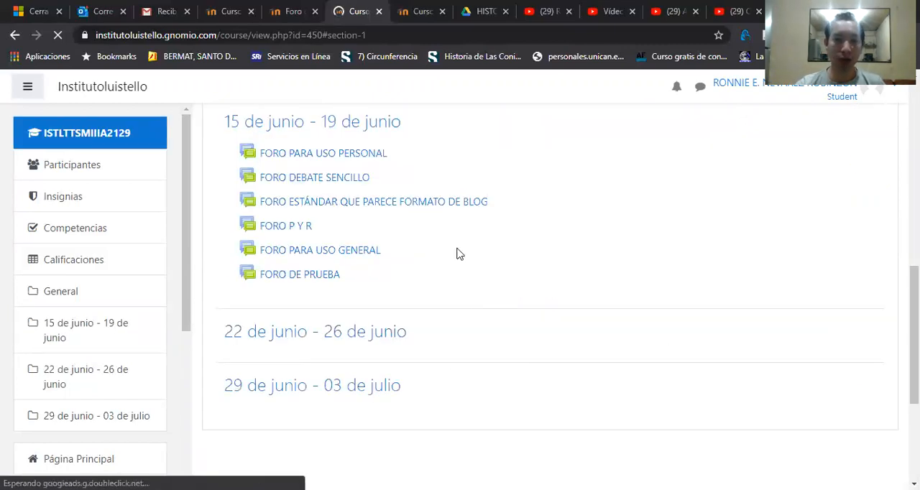
click(286, 228)
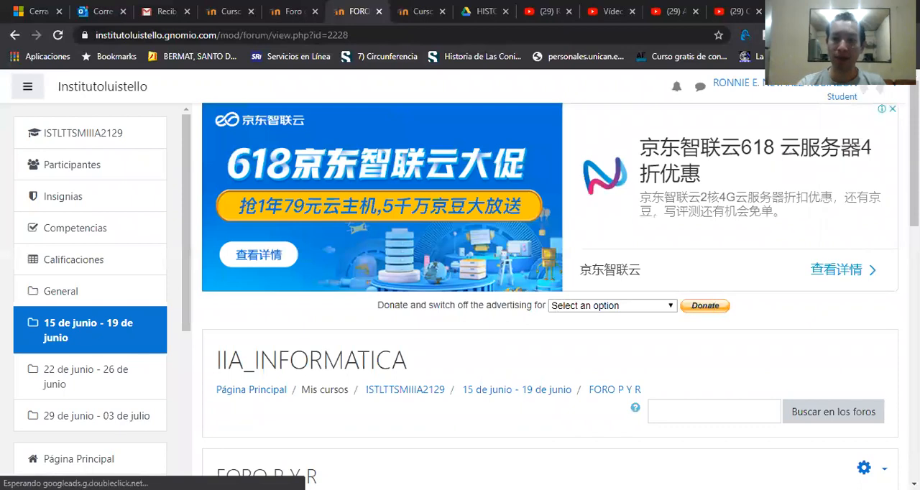
scroll(534, 284, down, 2)
scroll(443, 364, down, 1)
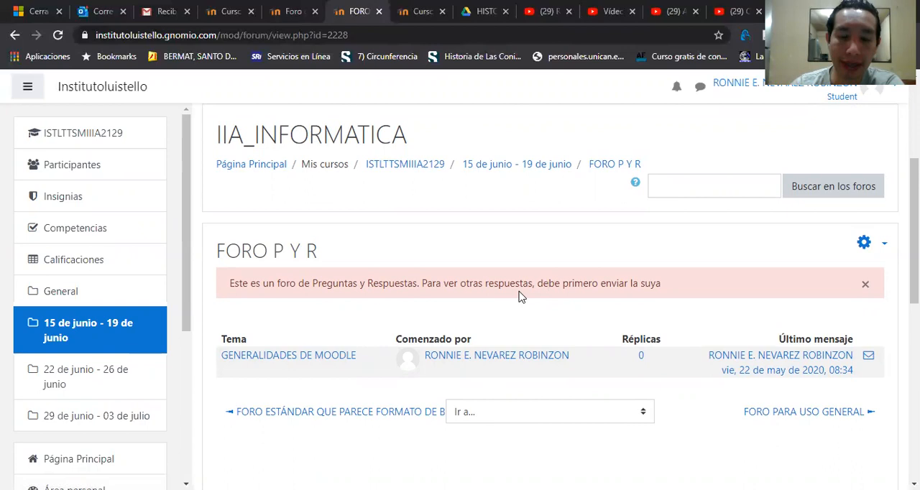
Step: Go back to the 15 de junio - 19 de junio section and return from the Student role to the normal role
click(80, 338)
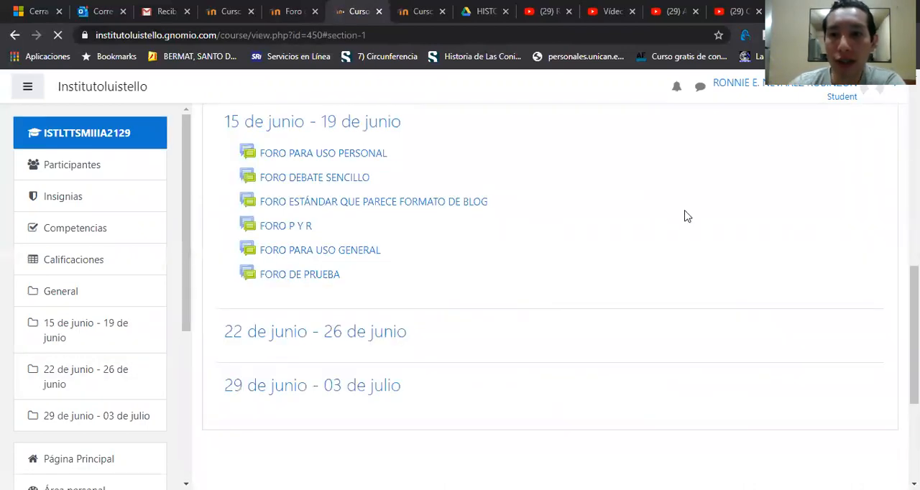
click(731, 92)
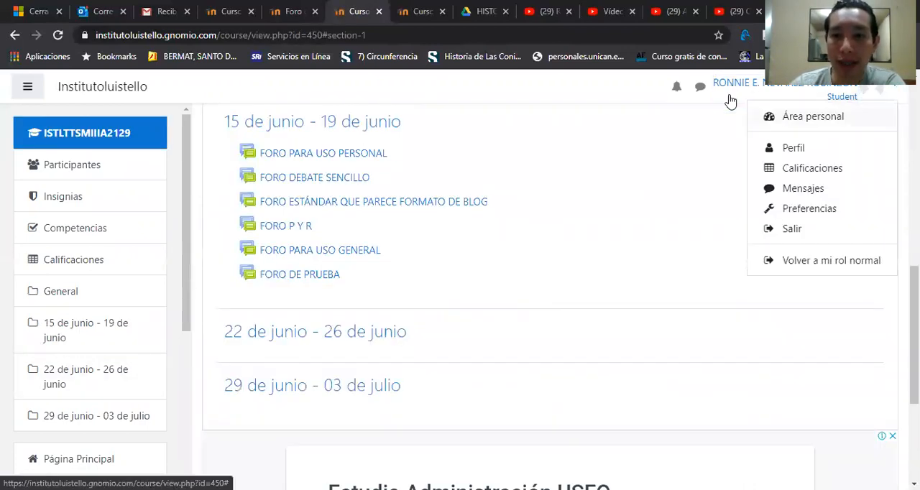
click(794, 267)
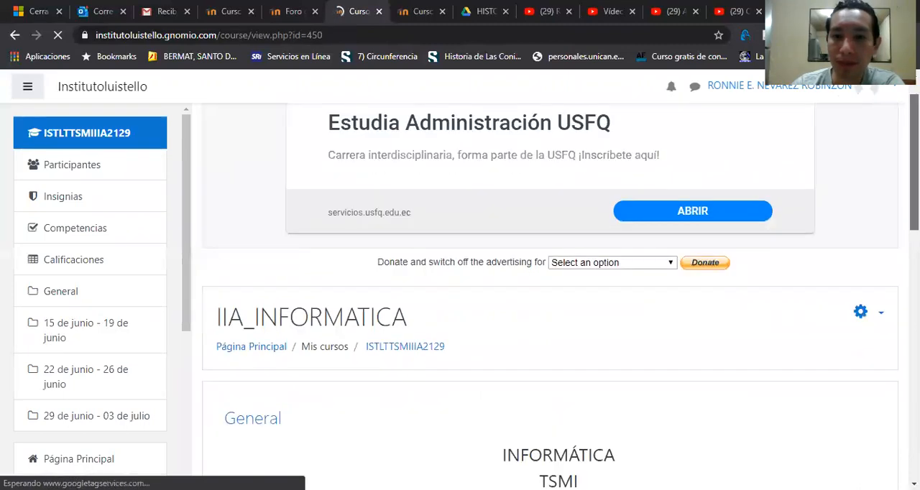
Step: Open the GENERALIDADES DE MOODLE discussion in FORO DE PRUEBA and review its messages and their maximum rating entries
scroll(416, 419, down, 6)
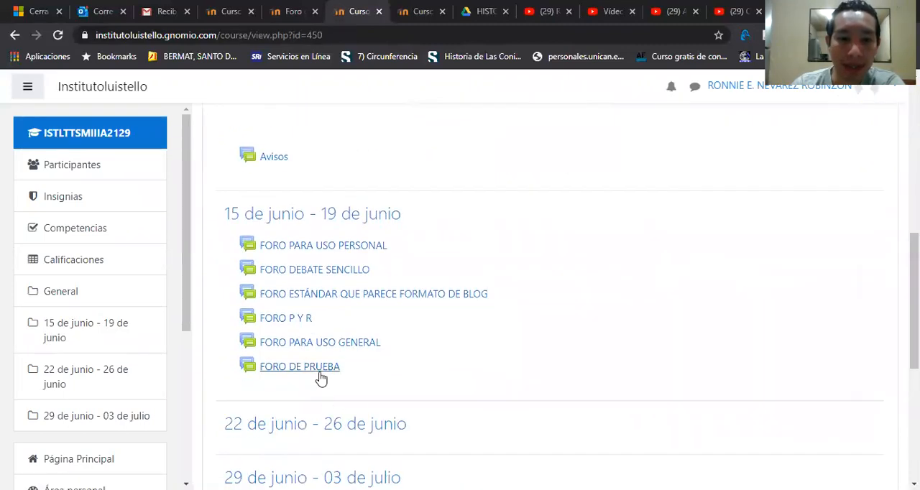
click(321, 379)
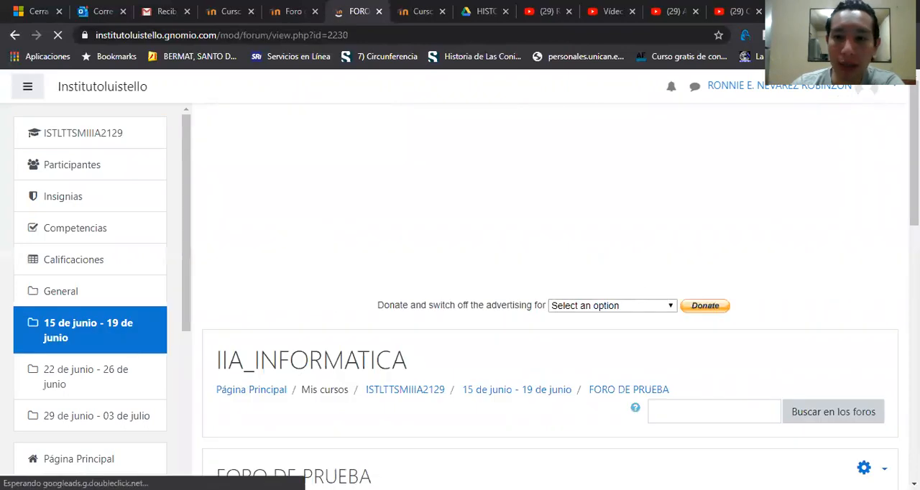
scroll(550, 288, down, 5)
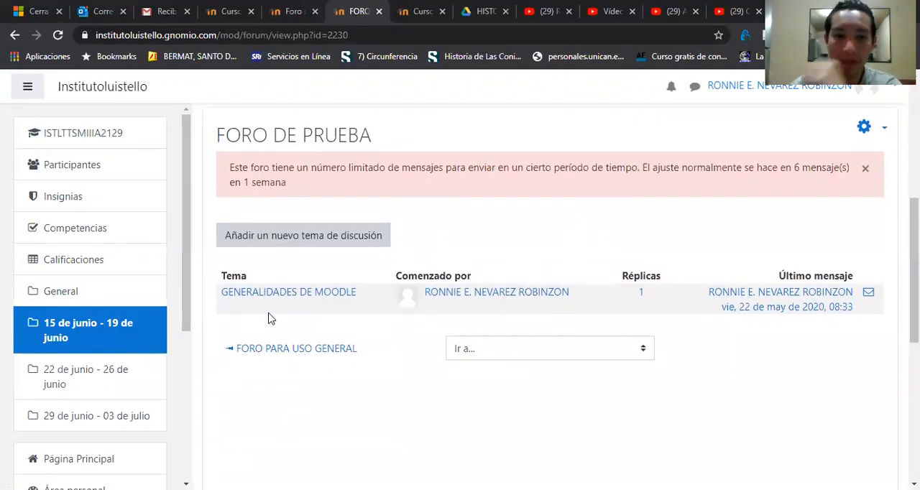
click(287, 295)
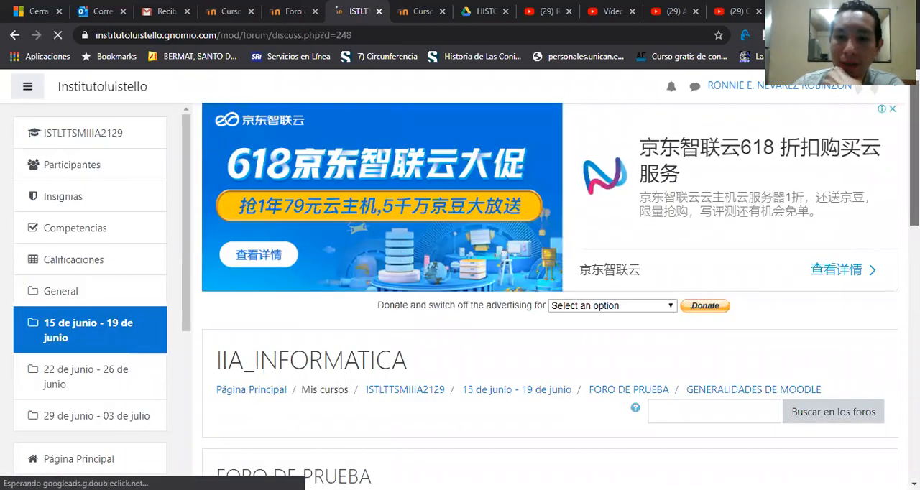
scroll(893, 242, down, 2)
scroll(549, 296, down, 5)
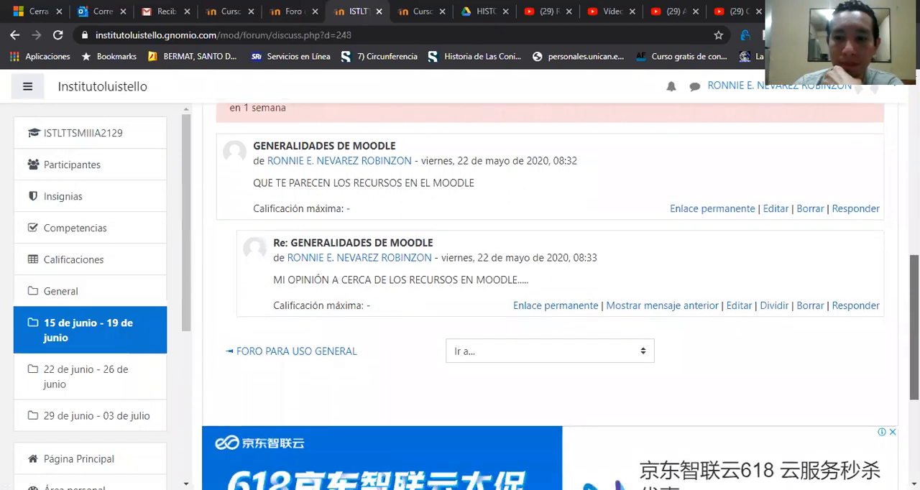
scroll(550, 296, up, 1)
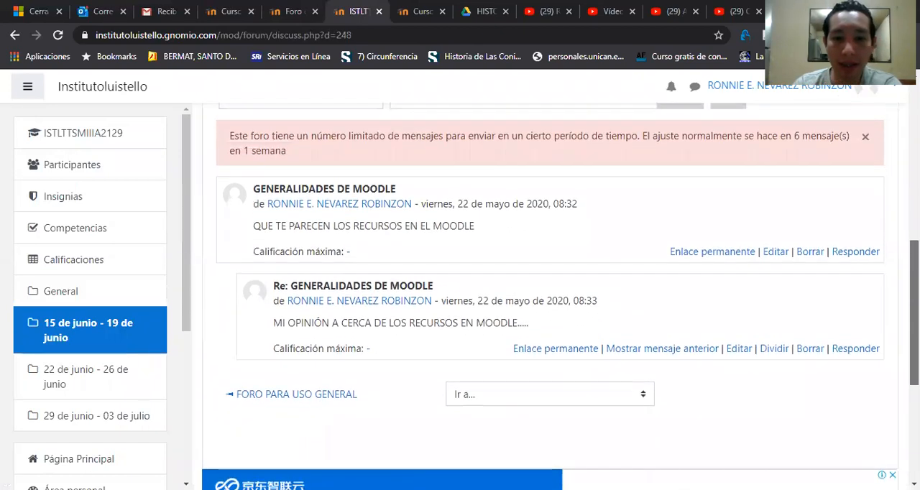
scroll(560, 294, up, 2)
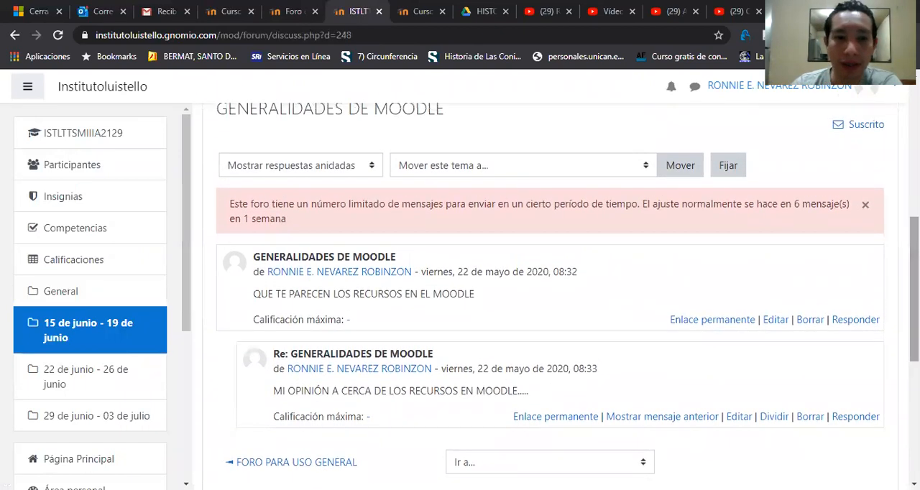
Step: Return to the IIA_INFORMATICA course page and turn editing on
click(95, 332)
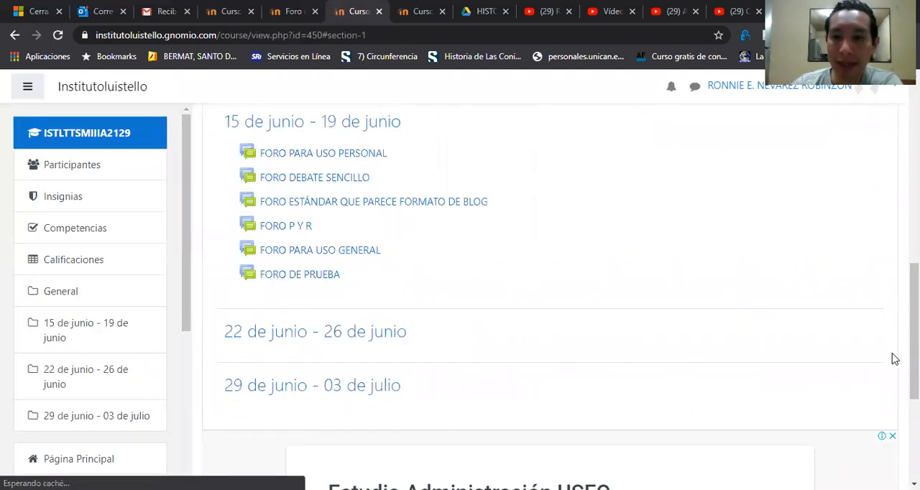
drag(914, 354, 914, 203)
click(882, 264)
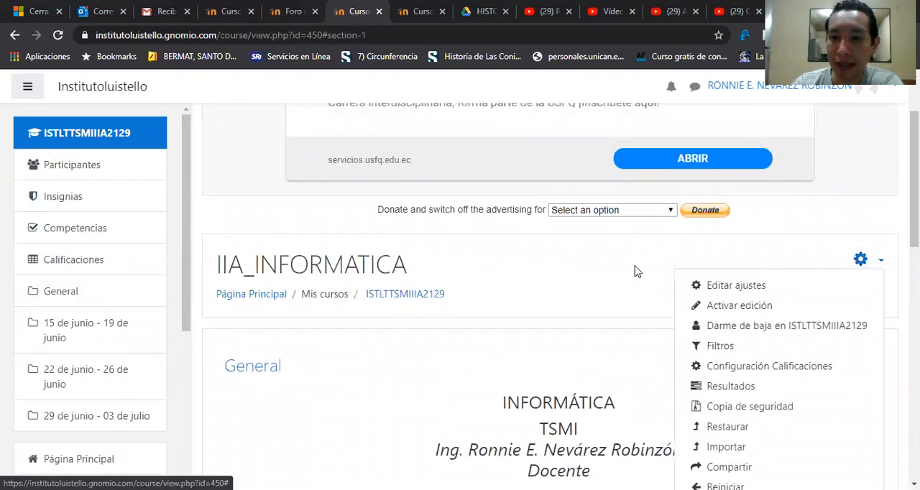
click(543, 308)
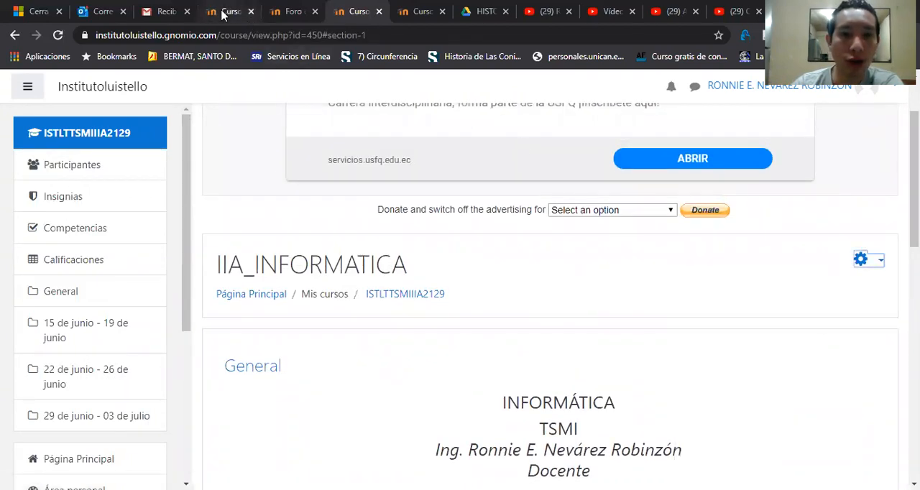
click(871, 267)
click(766, 309)
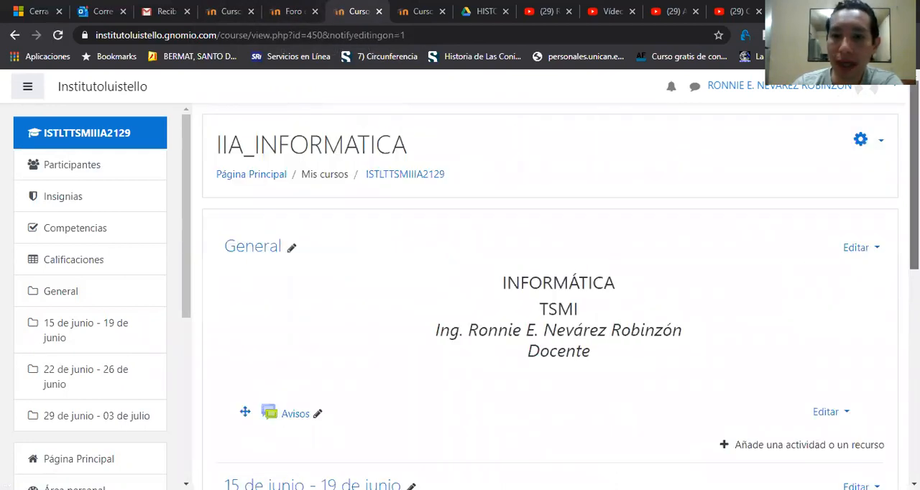
Step: Open the settings of FORO DE PRUEBA in the 15 de junio - 19 de junio section and expand Calificaciones
scroll(846, 316, down, 4)
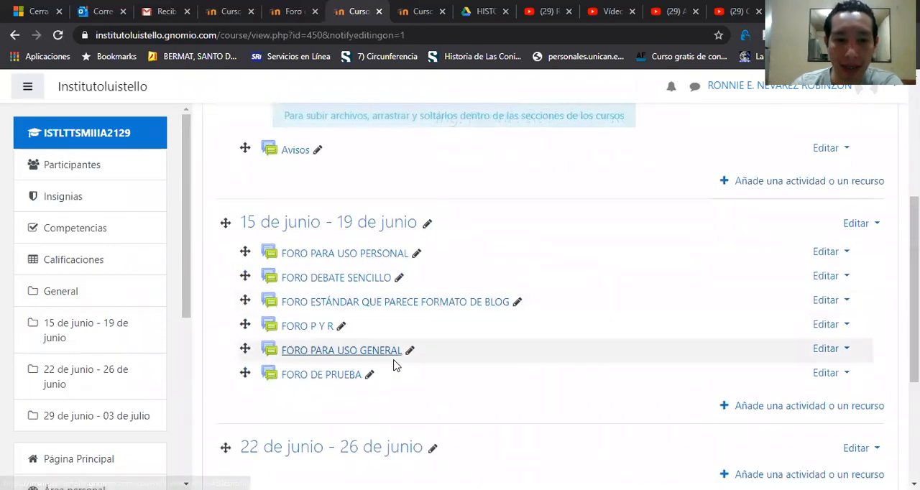
click(826, 375)
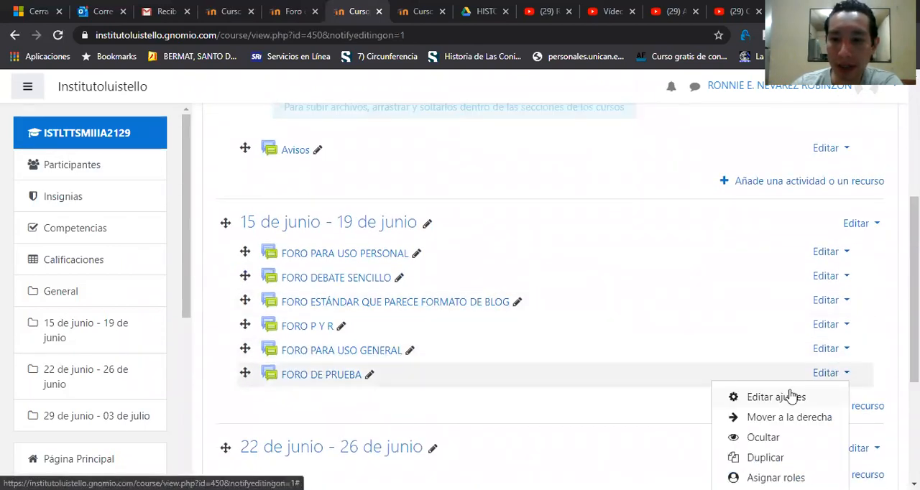
click(776, 396)
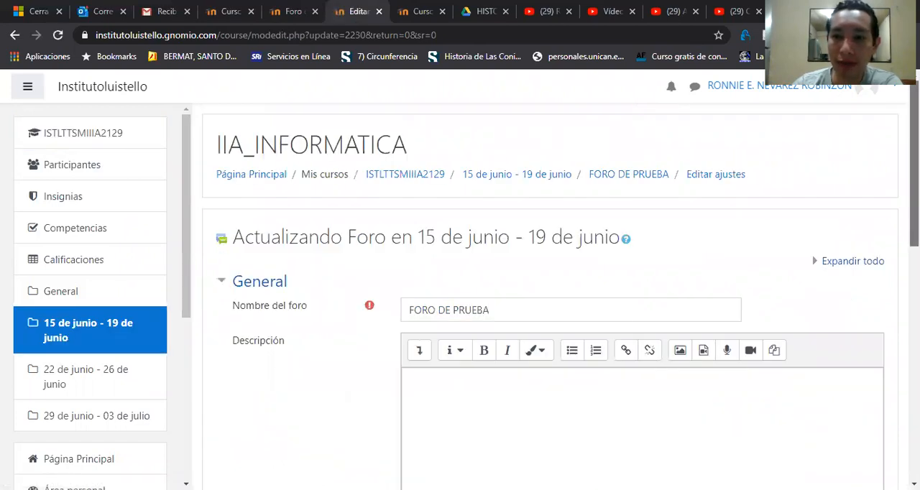
scroll(549, 288, down, 3)
scroll(395, 271, down, 6)
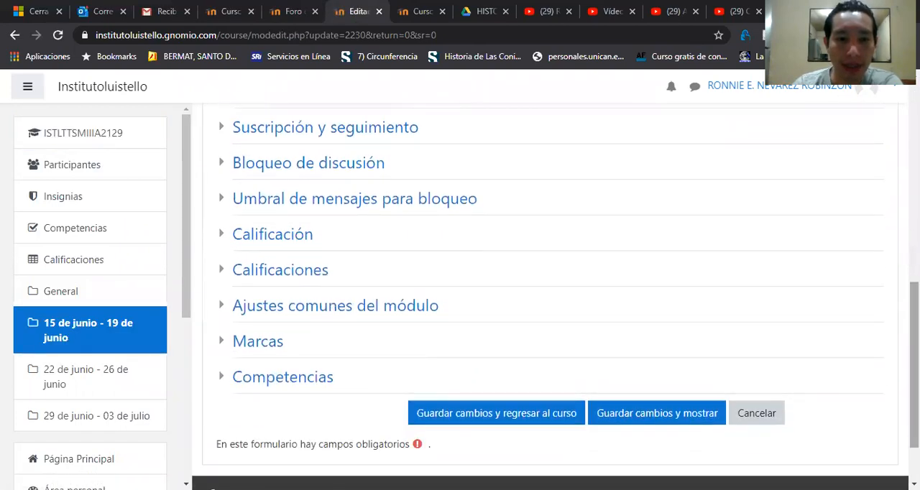
click(283, 279)
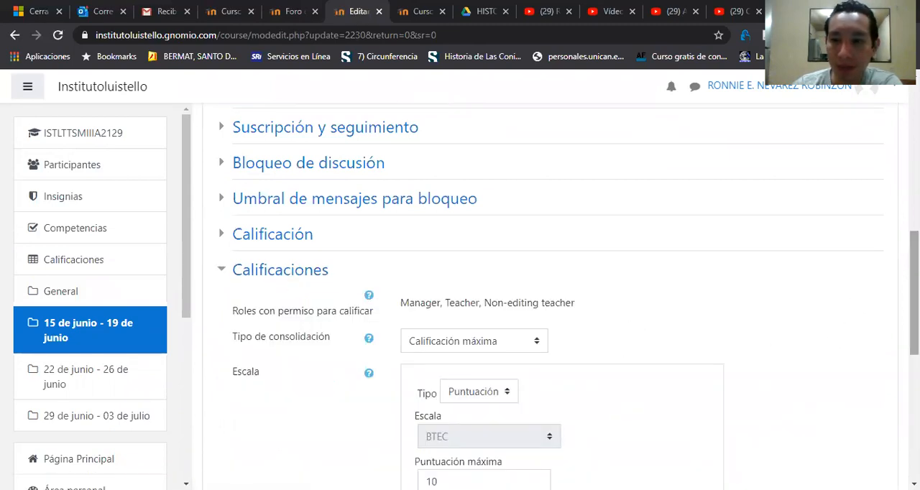
Step: Review the Calificaciones settings and try limiting ratings to items within a date range, clearing the option again
scroll(561, 295, down, 2)
scroll(793, 309, down, 1)
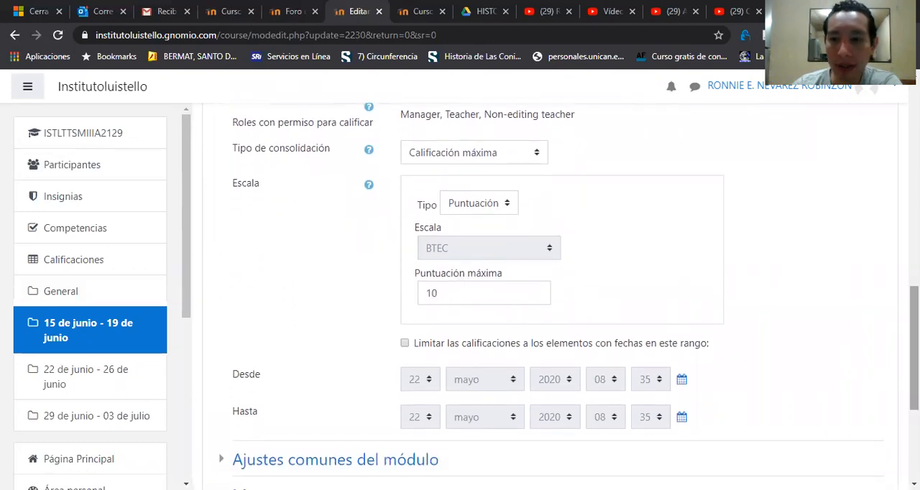
scroll(561, 294, down, 1)
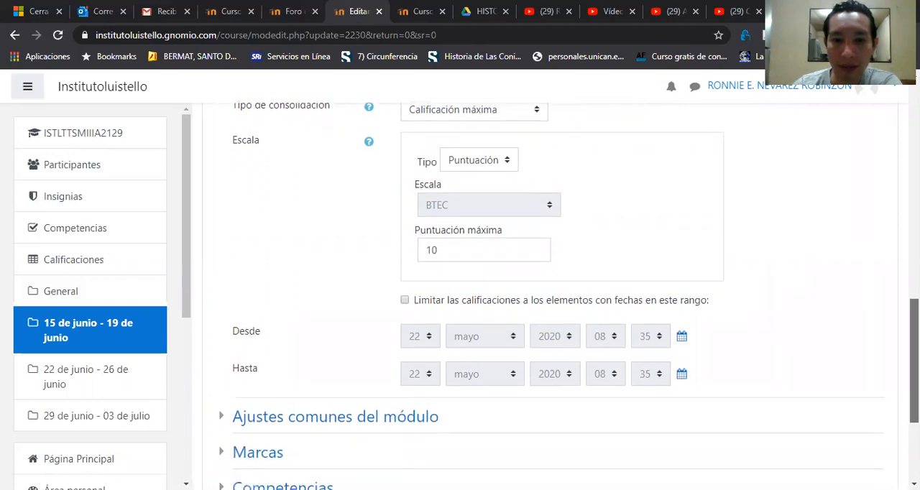
scroll(560, 295, up, 1)
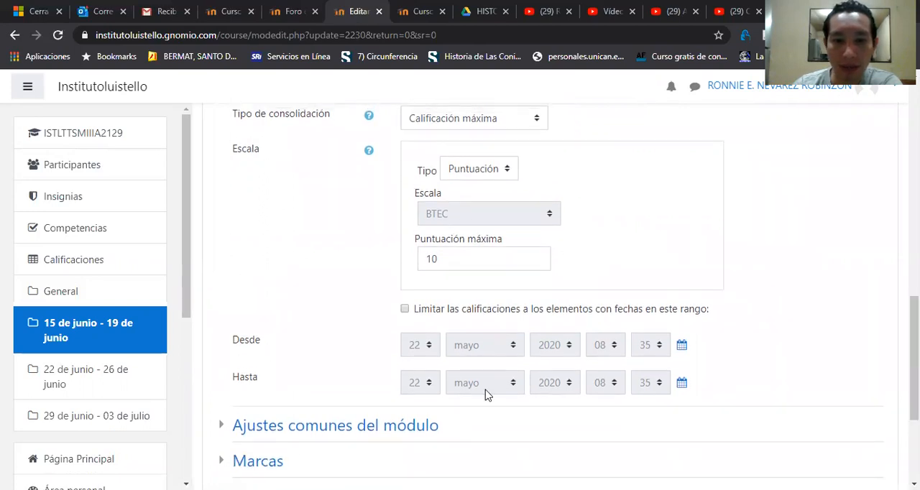
click(404, 310)
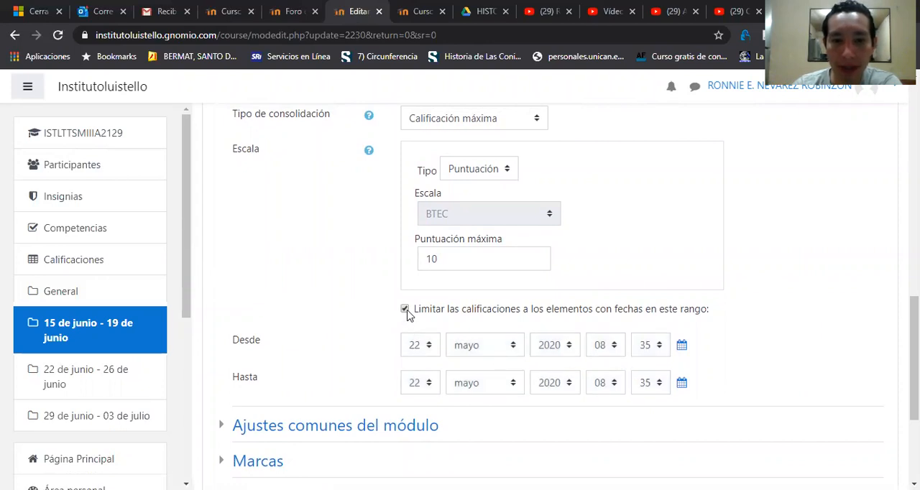
click(406, 310)
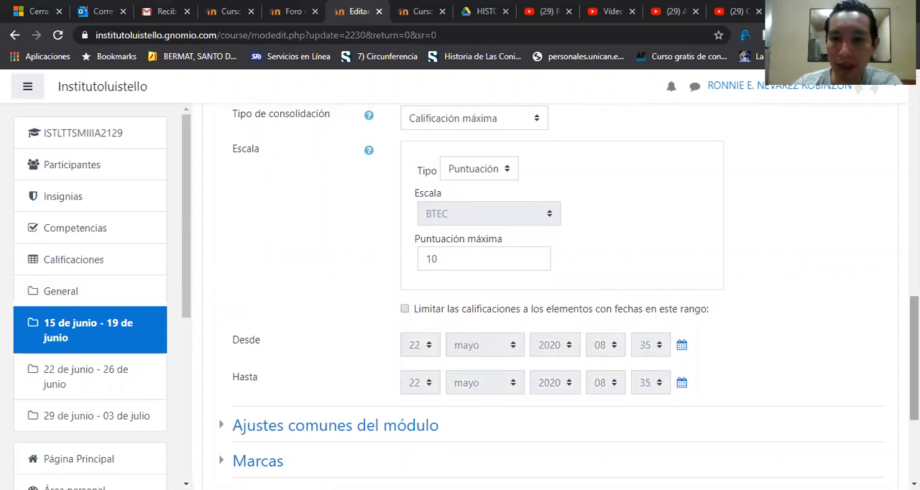
Step: Try Ninguna as the rating scale type, restore Puntuación, and keep Calificación máxima as the consolidation type
drag(914, 359, 914, 324)
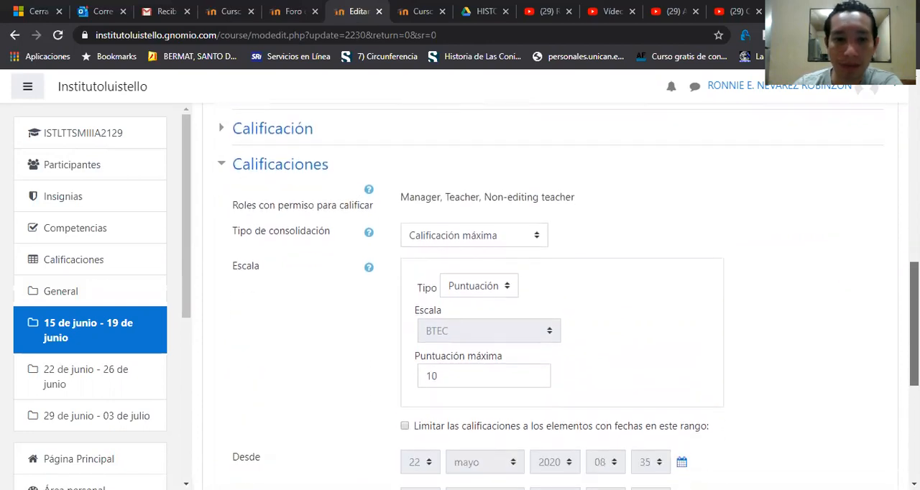
click(513, 290)
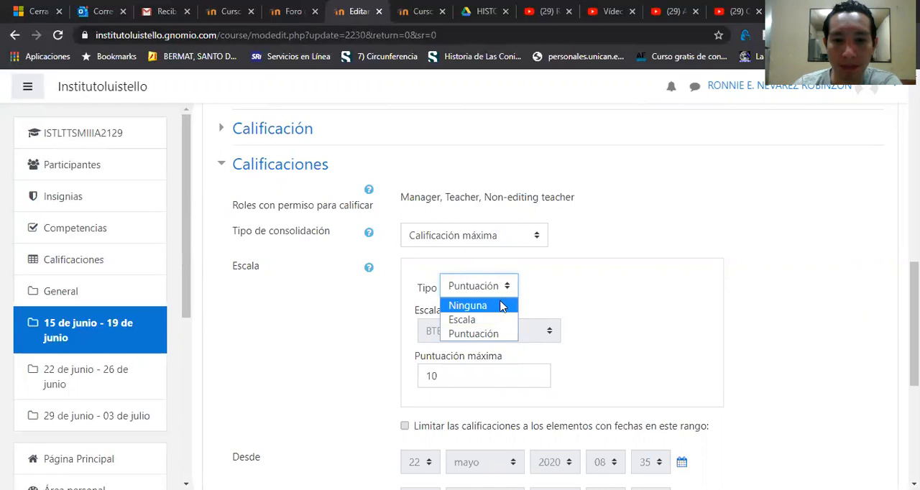
click(501, 306)
click(475, 289)
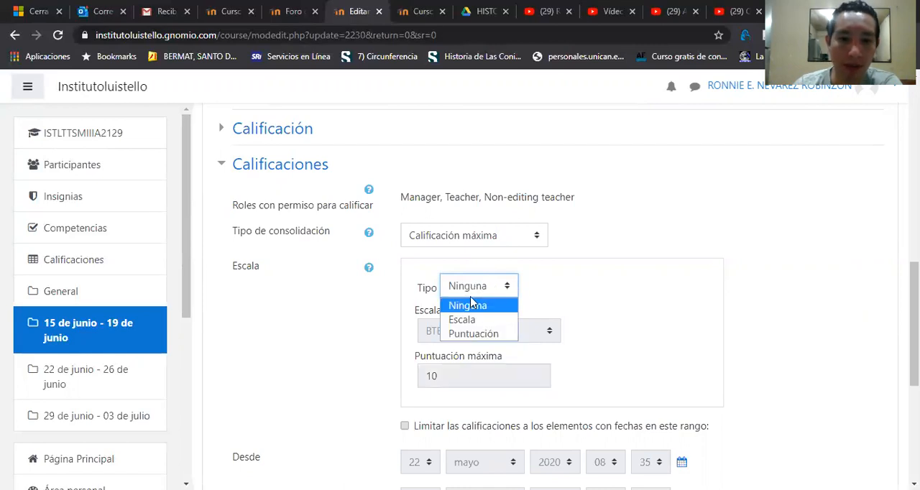
click(479, 334)
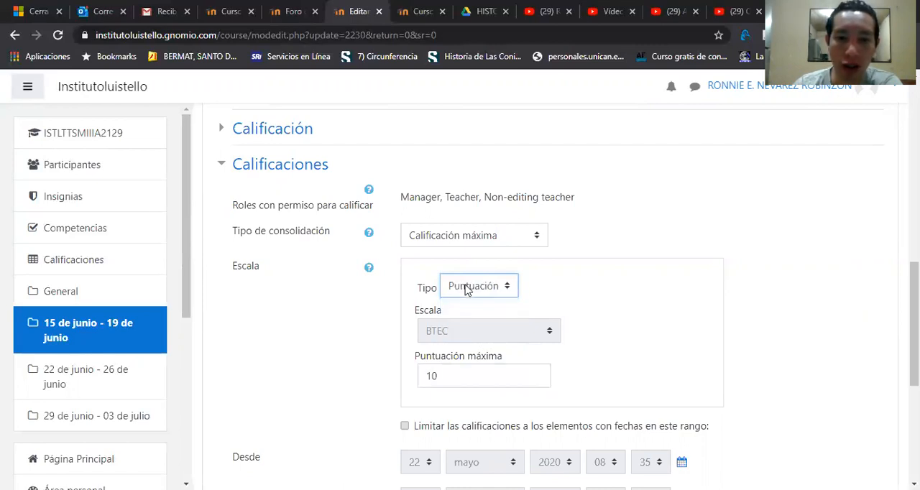
click(488, 238)
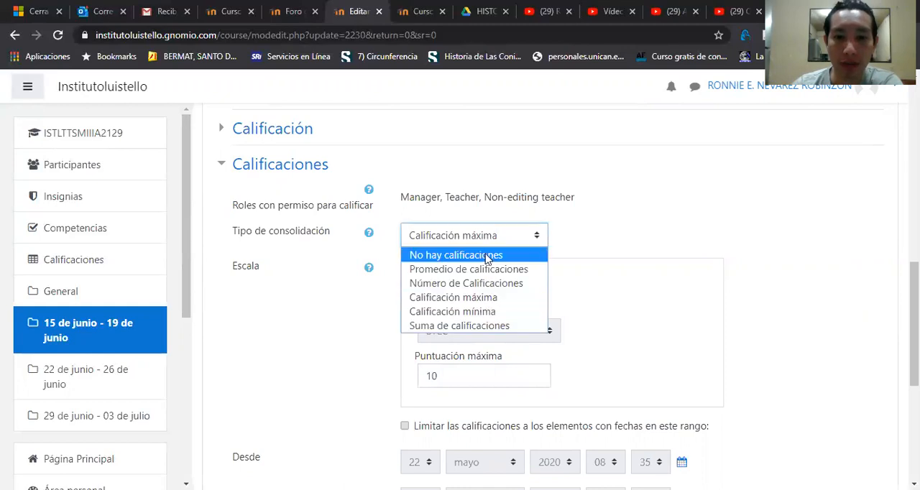
click(492, 298)
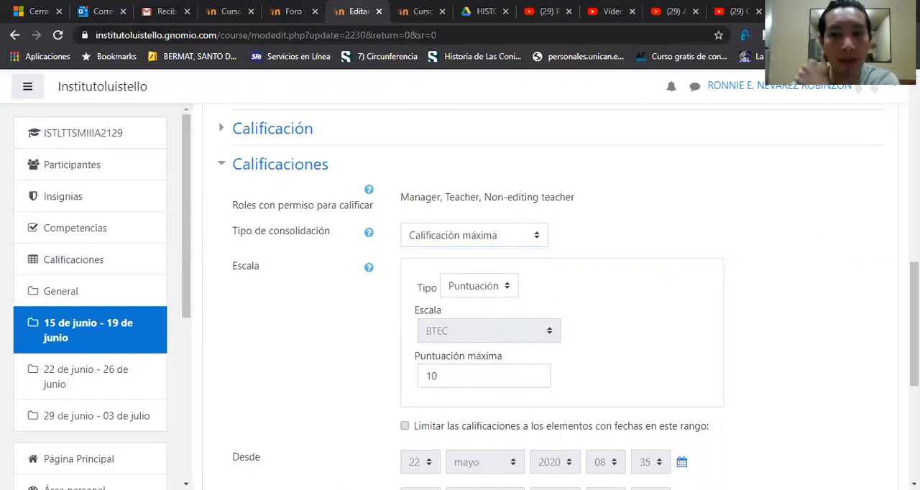
Step: Examine the Calificación and Adjuntos y recuento de palabras settings of FORO DE PRUEBA, collapsing each section again
scroll(561, 302, down, 3)
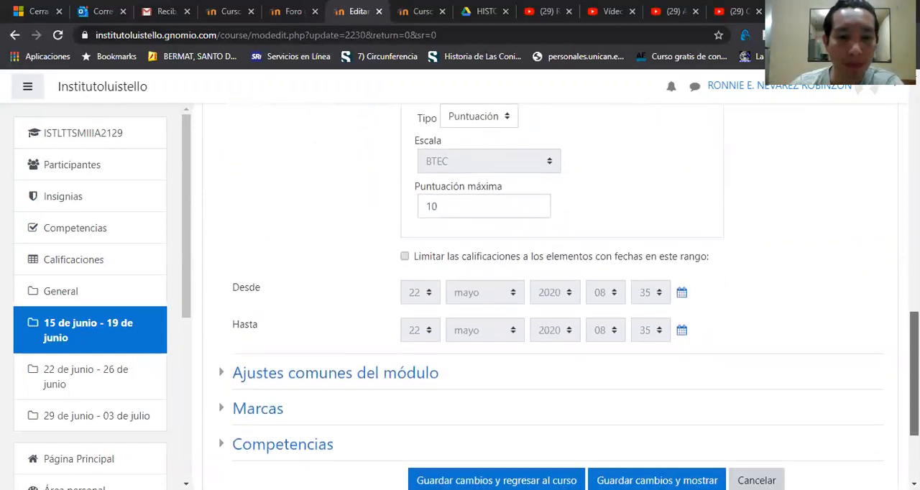
scroll(225, 220, up, 4)
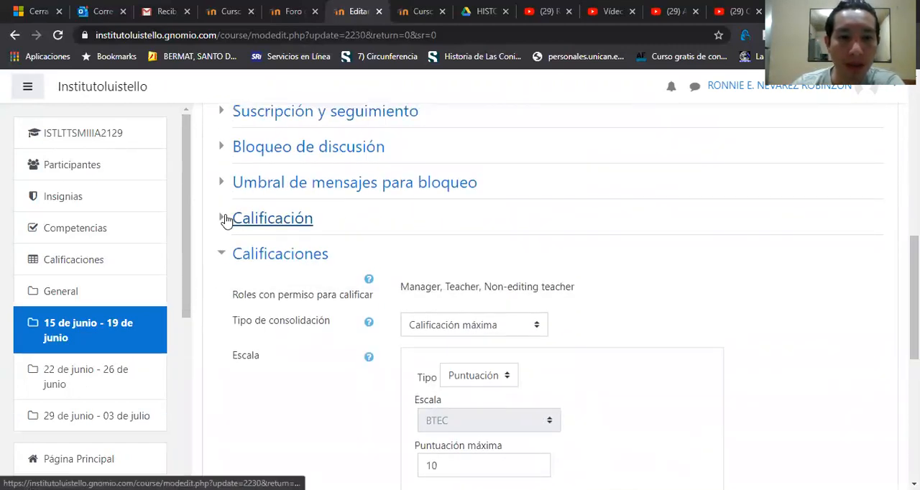
click(225, 219)
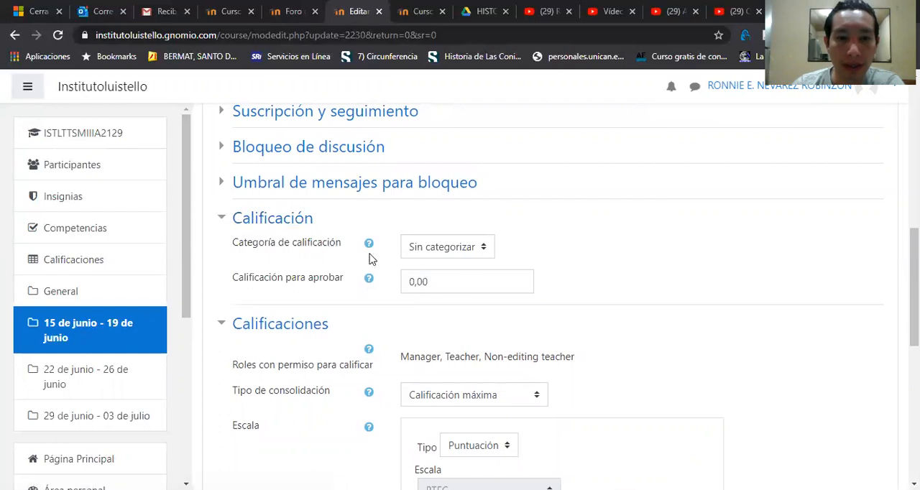
click(463, 257)
click(463, 257)
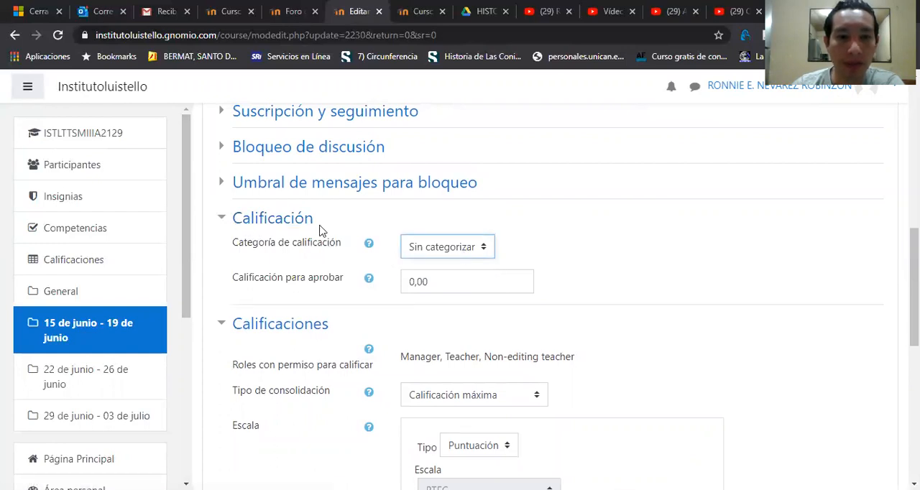
click(225, 216)
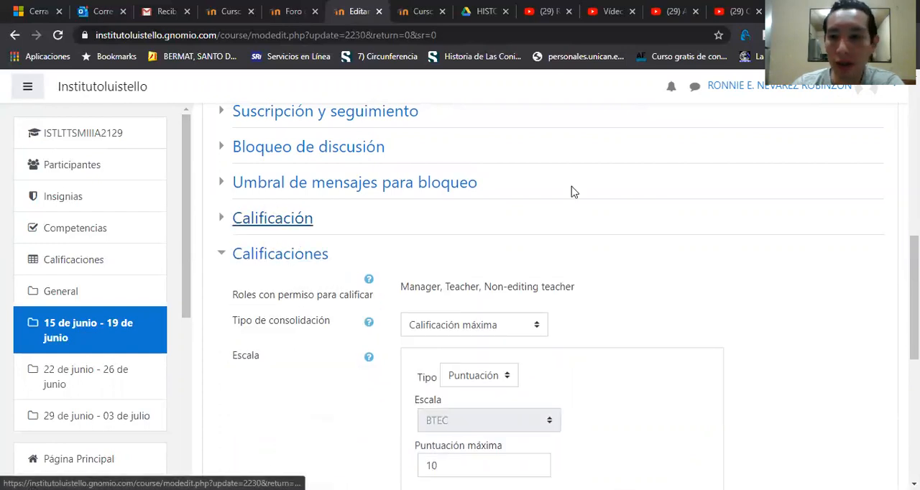
scroll(573, 192, up, 3)
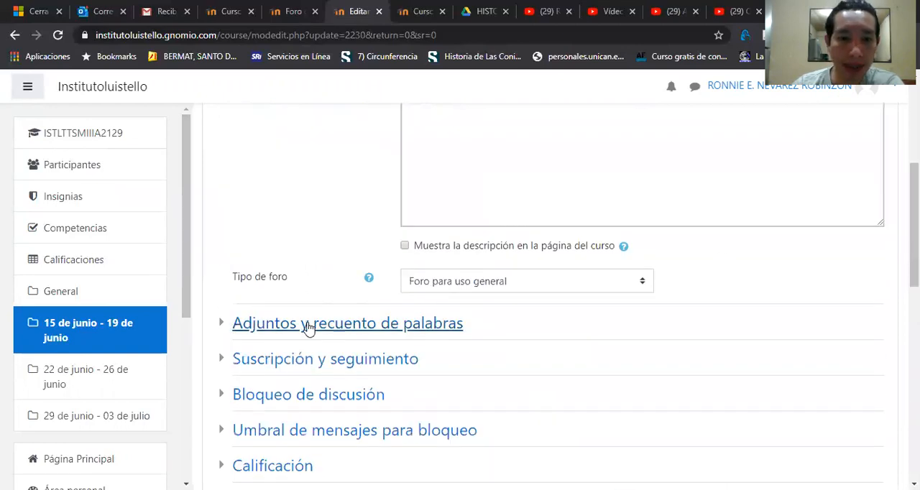
click(222, 325)
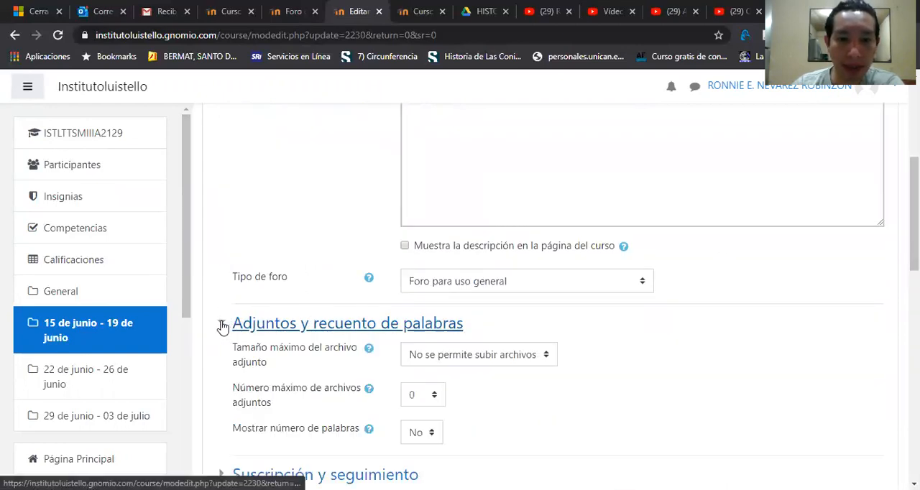
click(222, 326)
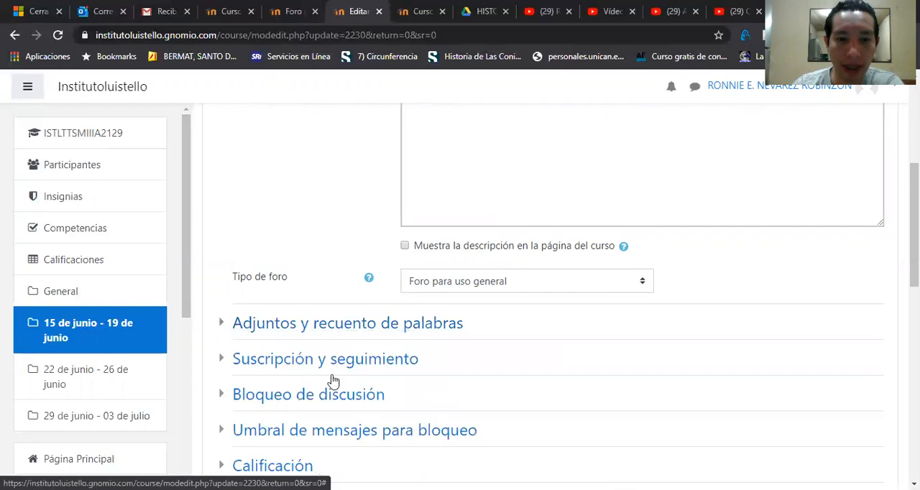
Step: Save and display FORO DE PRUEBA, and open its GENERALIDADES DE MOODLE discussion to review the messages' rating entries
drag(913, 266, 913, 443)
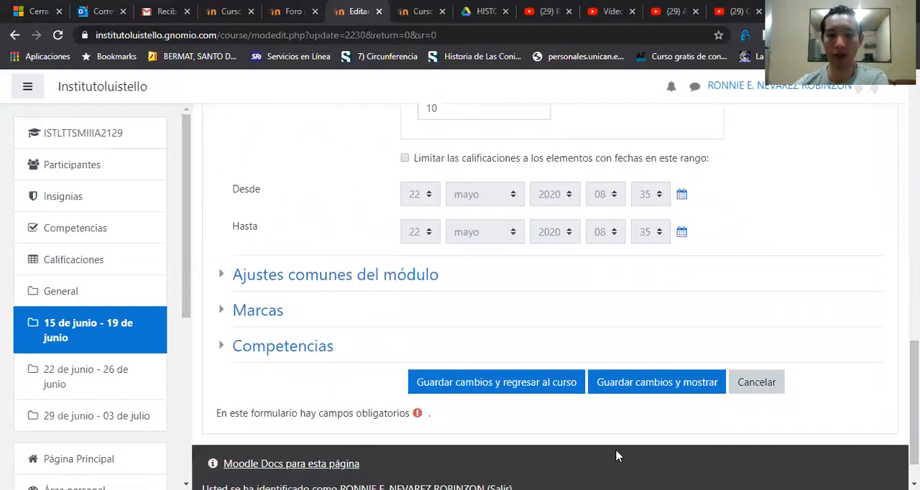
click(628, 394)
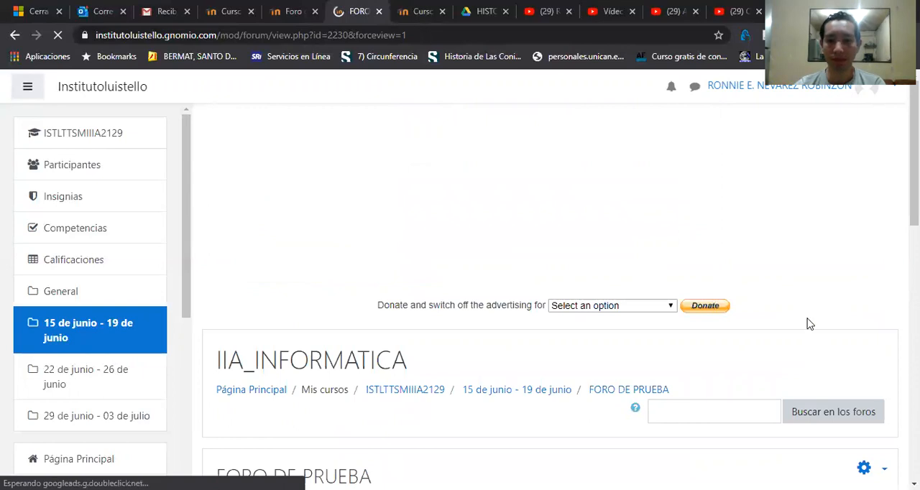
scroll(549, 296, down, 4)
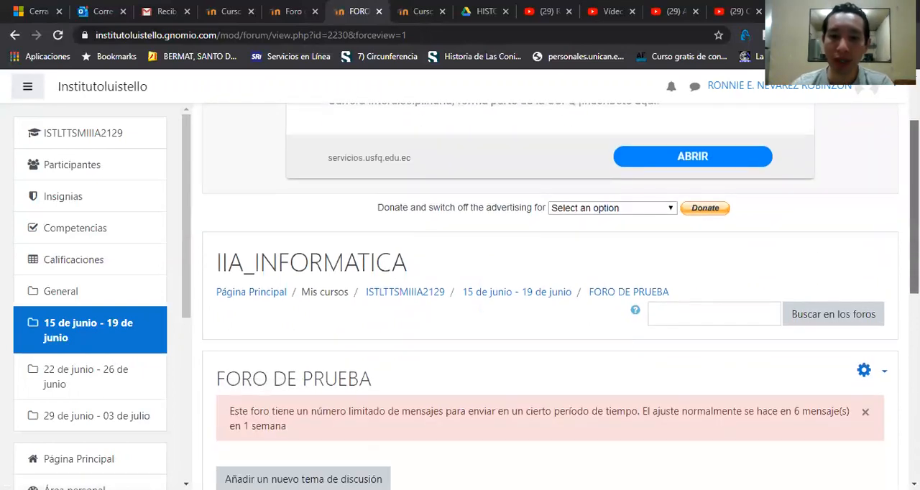
scroll(550, 296, down, 1)
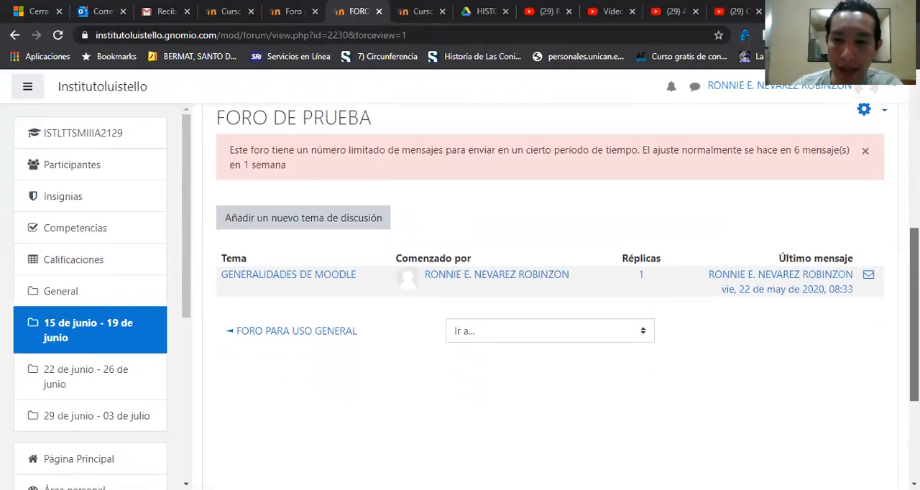
click(324, 283)
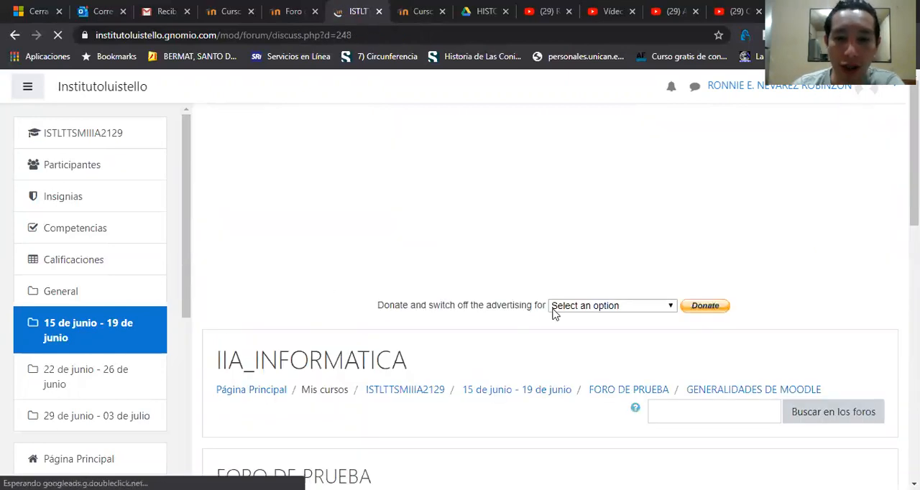
scroll(550, 296, down, 7)
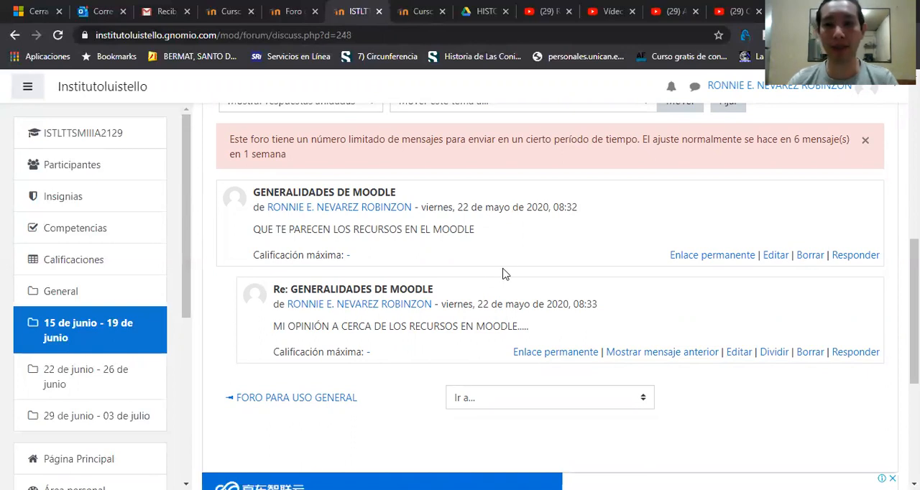
Step: Switch to the Foro de Bienvenida page of the HERRAMIENTAS VIRTUALES course and review it up to its heading
click(285, 12)
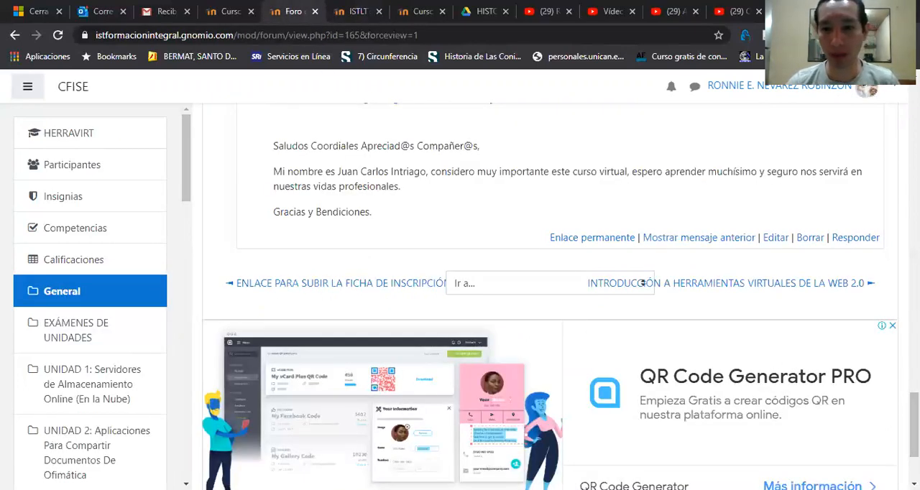
scroll(641, 283, up, 10)
scroll(546, 295, up, 15)
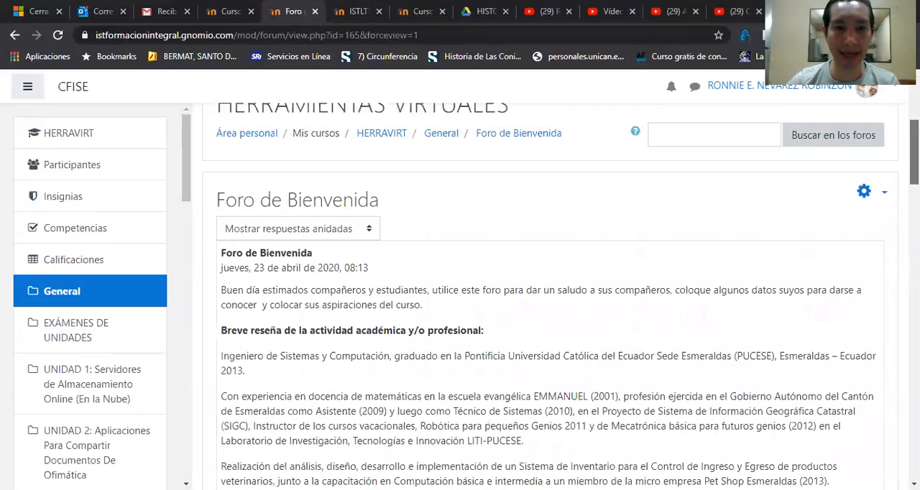
scroll(561, 296, up, 1)
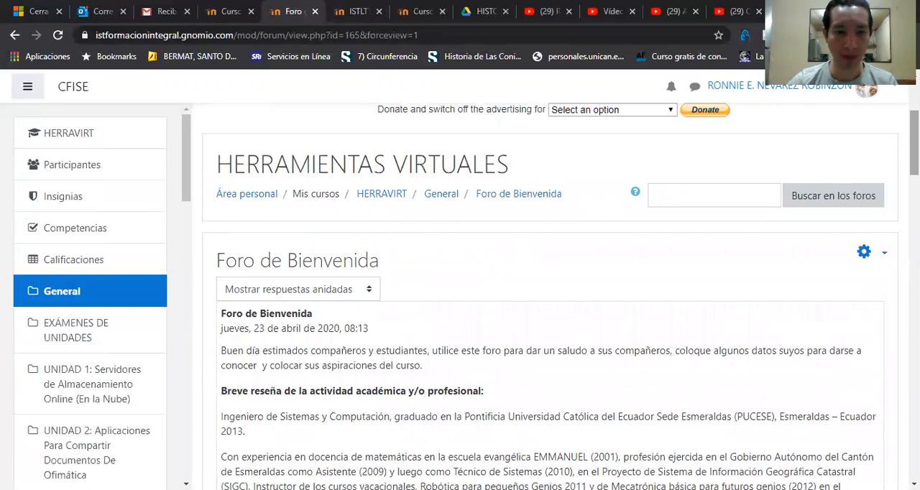
Step: Go to the General section of the HERRAVIRT course and open the settings of Foro de Bienvenida
click(60, 294)
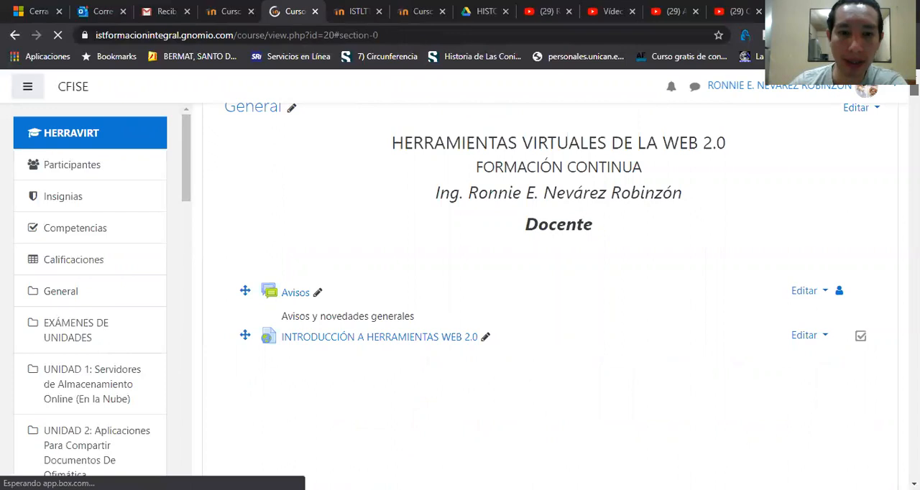
scroll(550, 295, down, 10)
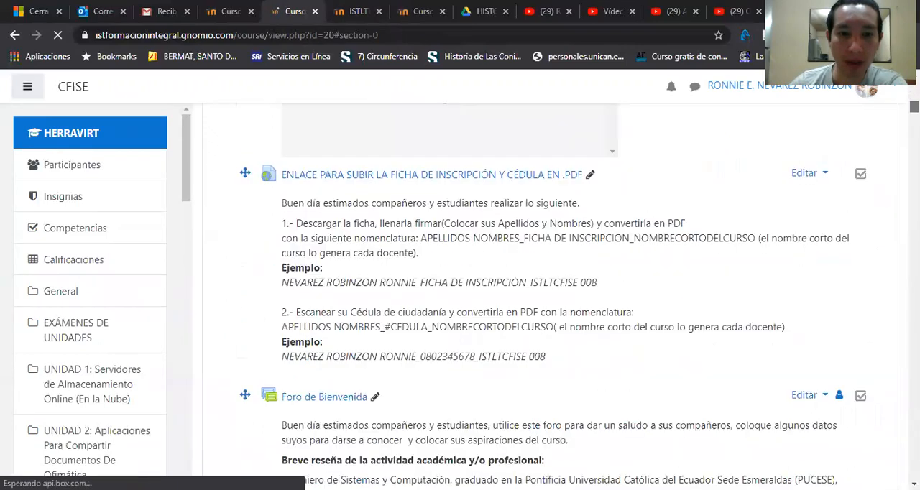
scroll(550, 294, down, 3)
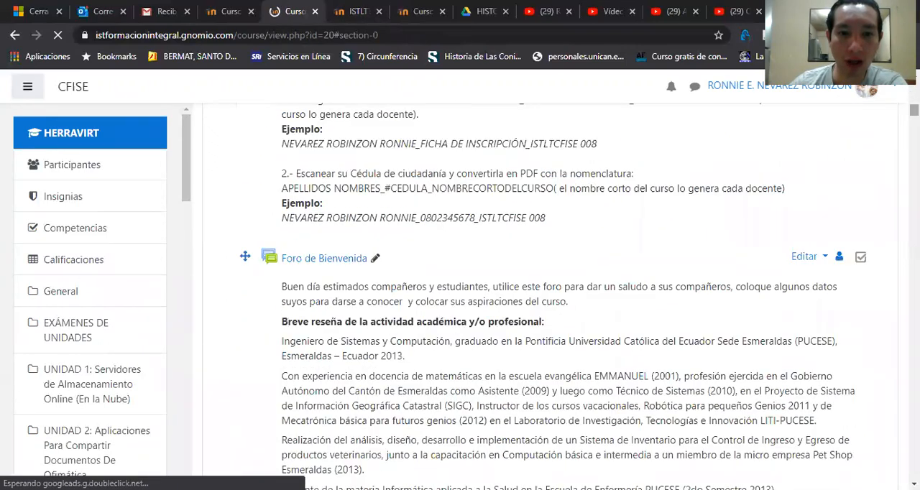
click(805, 257)
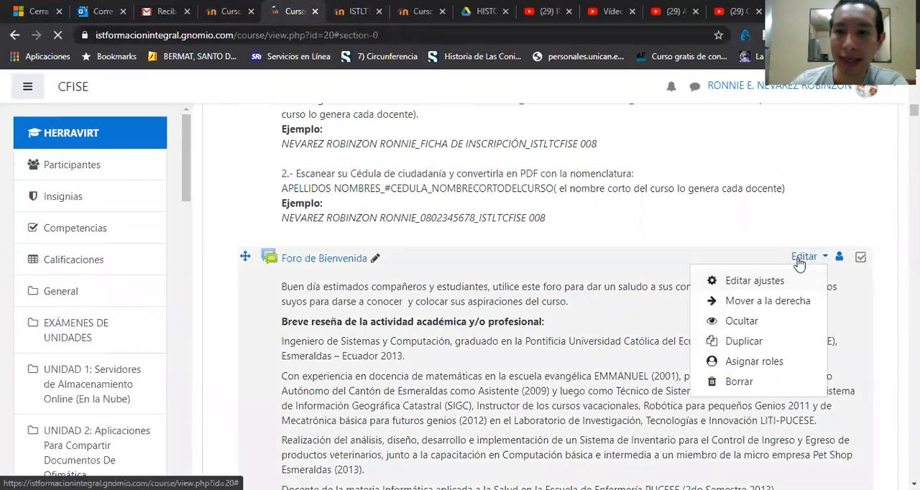
click(754, 282)
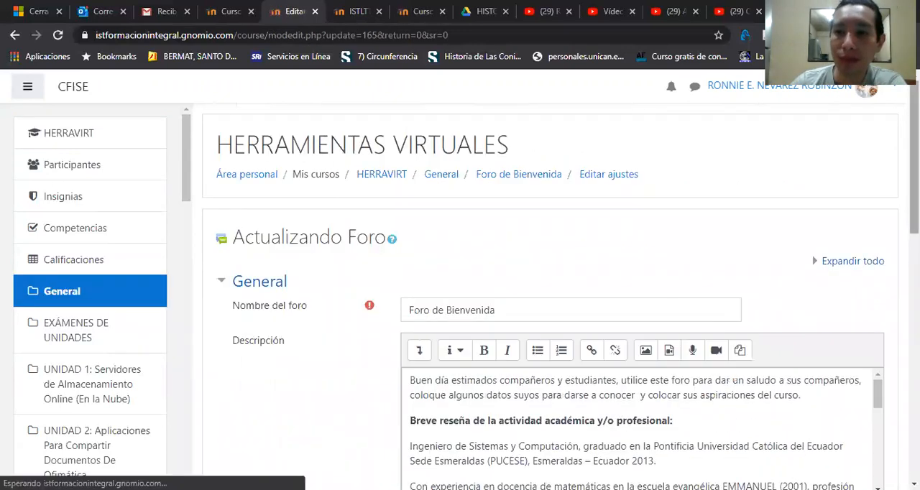
Step: Set the Calificaciones consolidation type of Foro de Bienvenida to Calificación máxima, and save and display the forum
drag(914, 161, 914, 311)
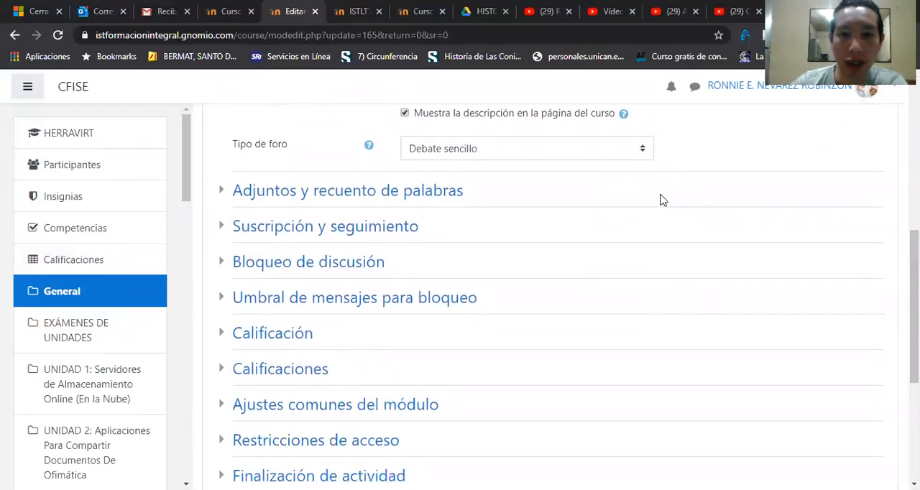
click(273, 370)
drag(914, 262, 914, 346)
click(453, 141)
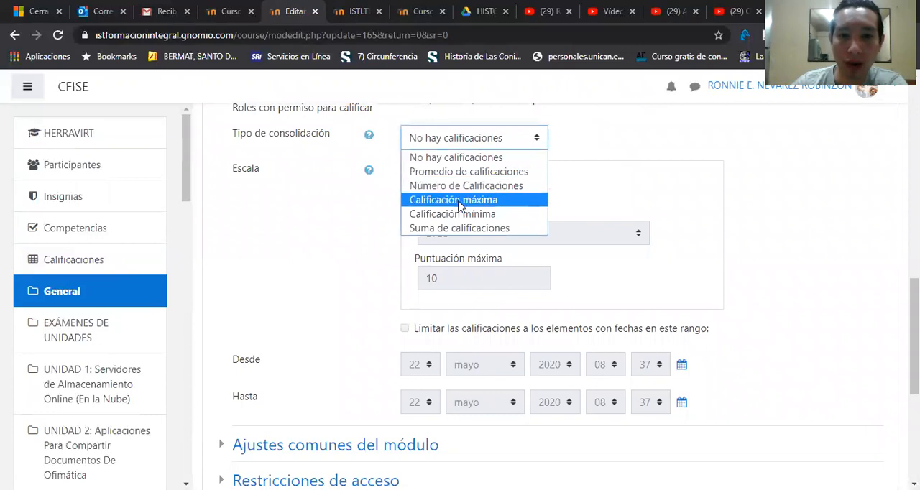
click(455, 202)
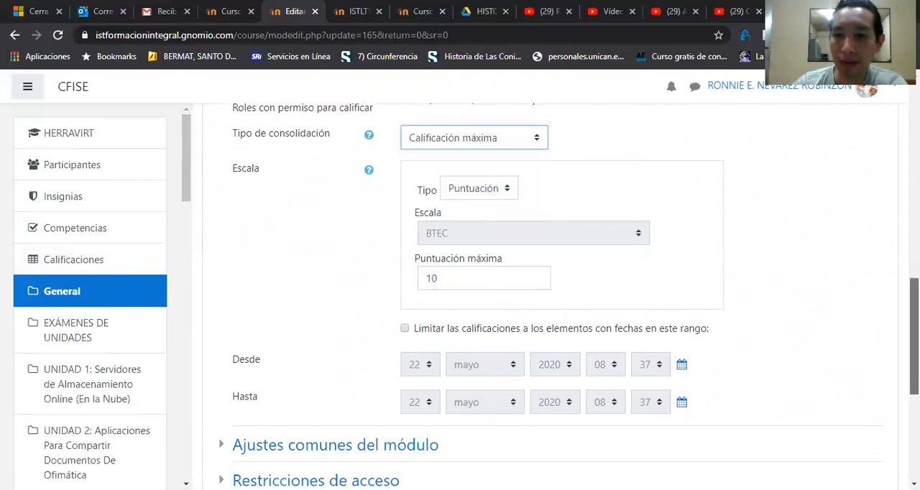
scroll(914, 331, down, 3)
click(607, 402)
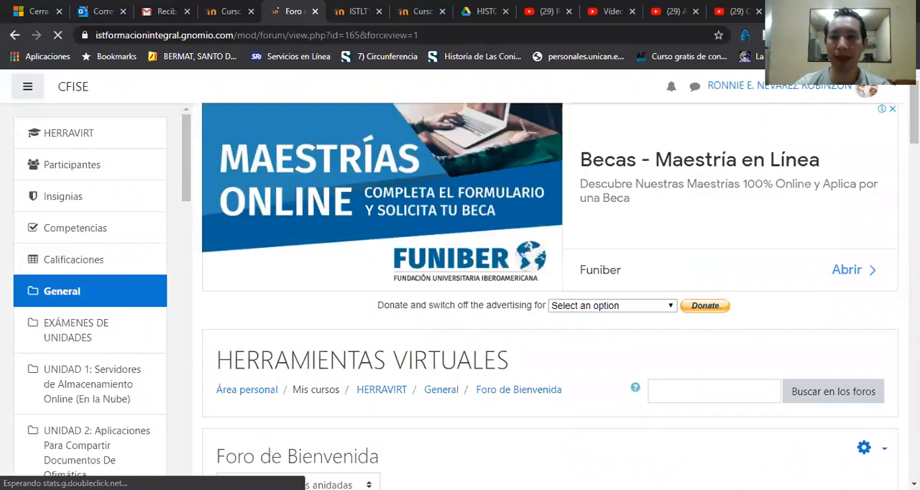
Step: Examine the maximum rating entries and rating selectors on the opening post and replies of Foro de Bienvenida
drag(914, 119, 914, 225)
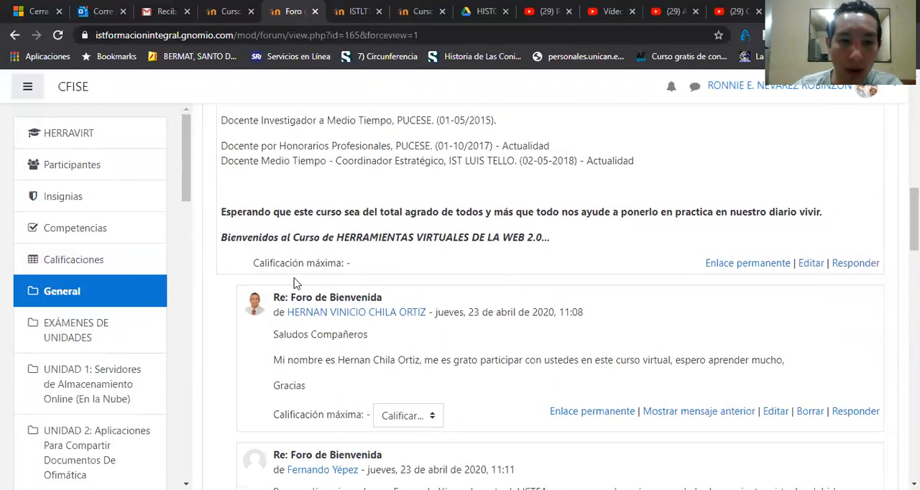
drag(301, 258, 361, 267)
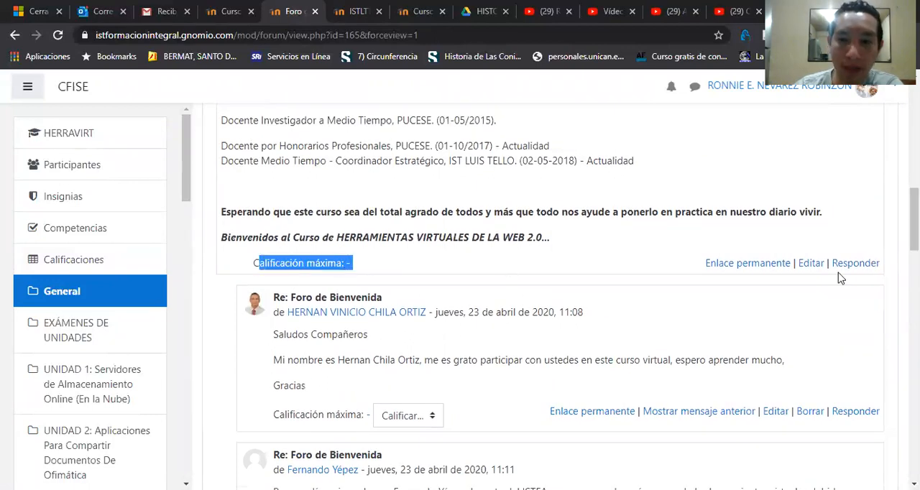
mouse_move(914, 219)
mouse_down()
mouse_move(914, 133)
mouse_move(914, 235)
mouse_up()
click(446, 256)
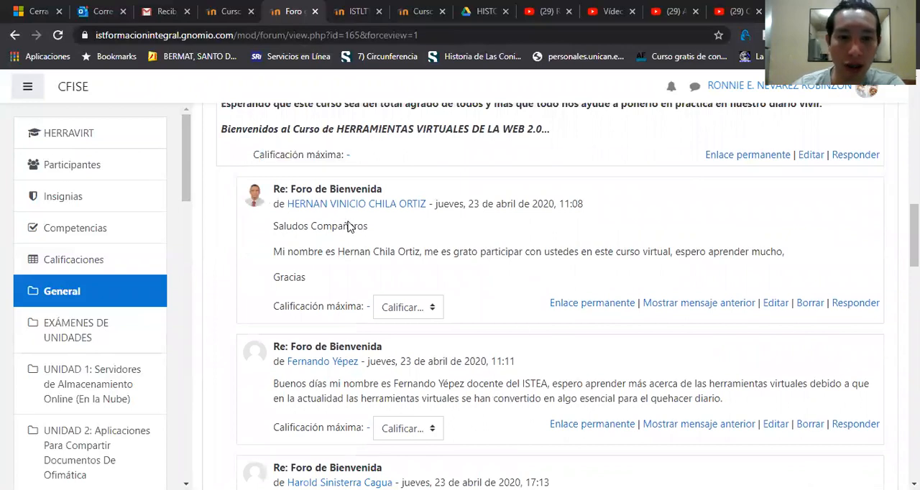
Step: Rate the first two student replies in Foro de Bienvenida with a grade of 10 each
click(434, 311)
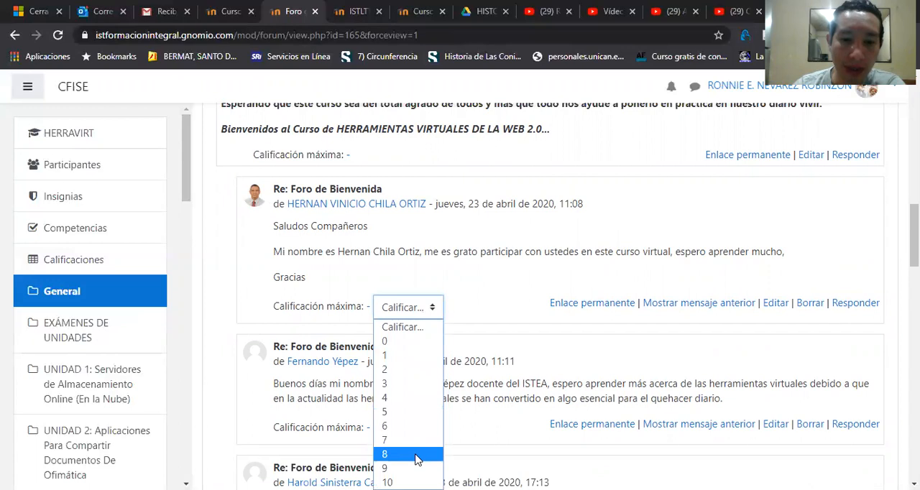
key(alt+Tab)
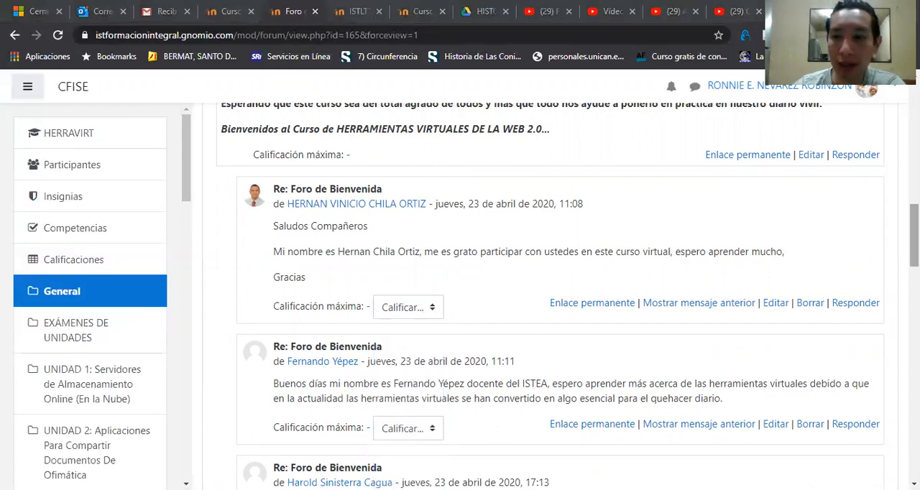
key(alt+Tab)
scroll(445, 258, down, 3)
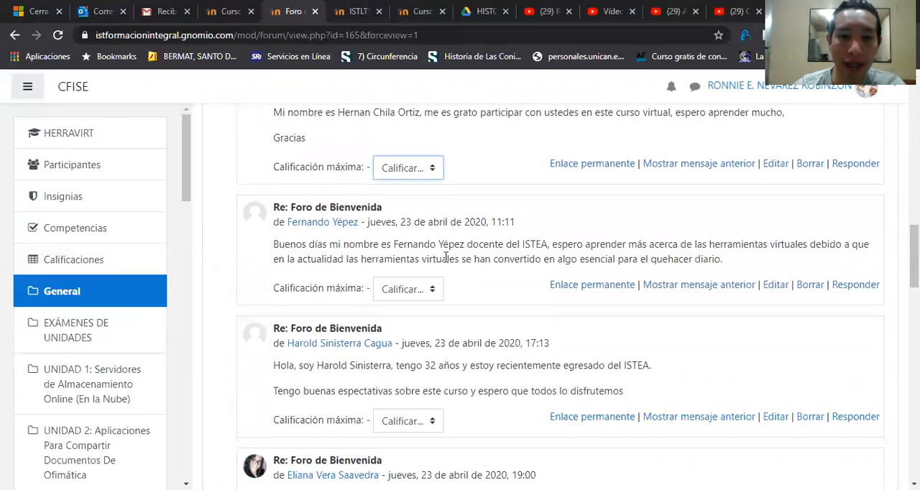
click(414, 169)
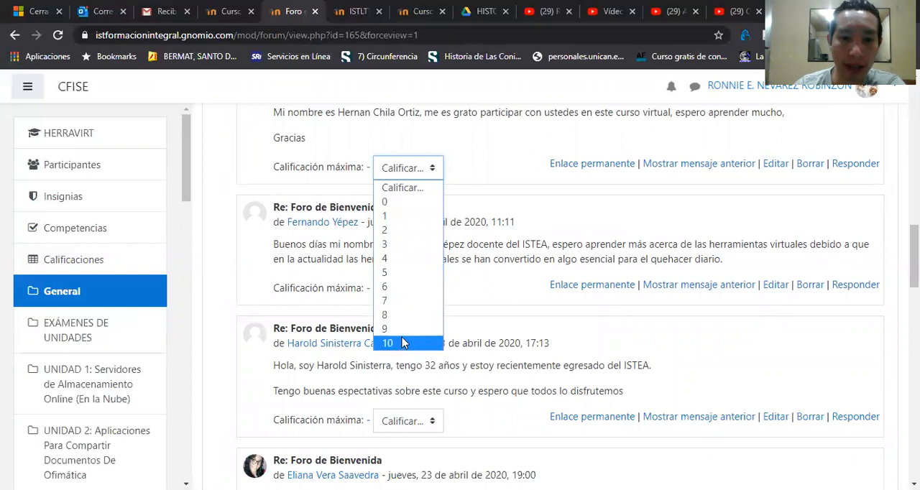
click(393, 342)
click(408, 289)
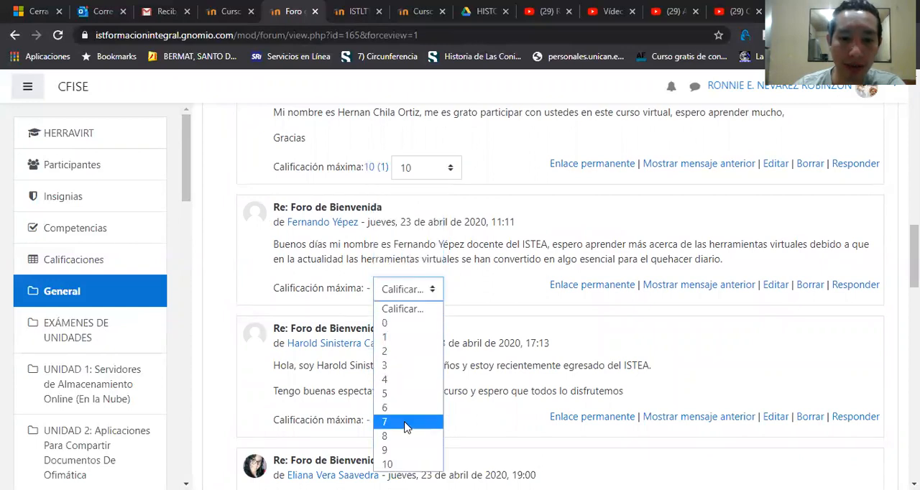
click(413, 466)
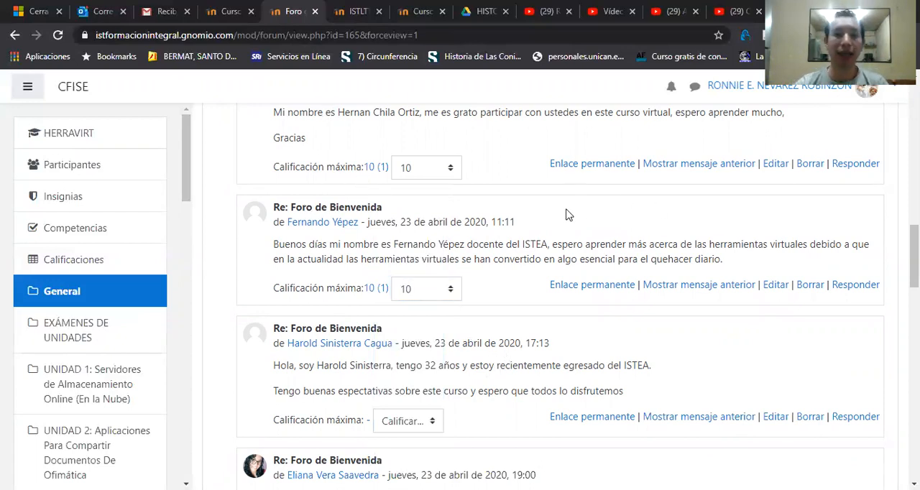
Step: Switch to the ISTLTTSMIIIA2129 course and review the forums in its 15 de junio - 19 de junio section
click(363, 10)
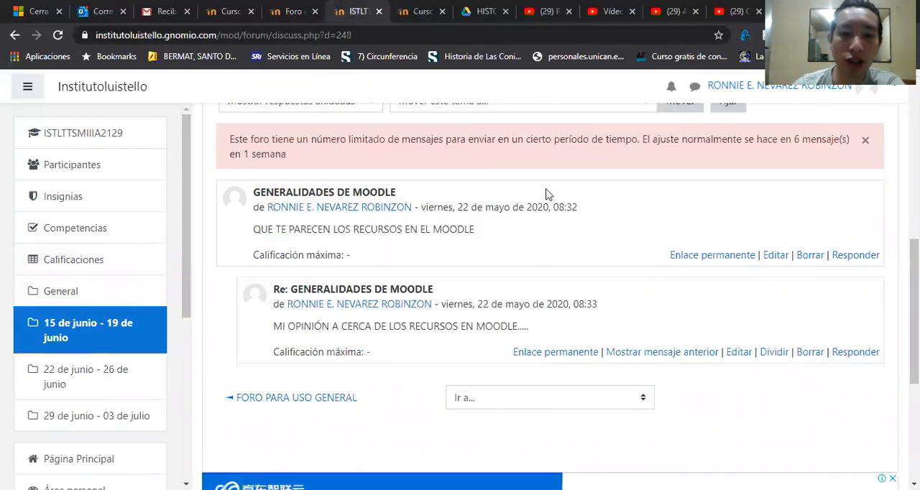
click(88, 321)
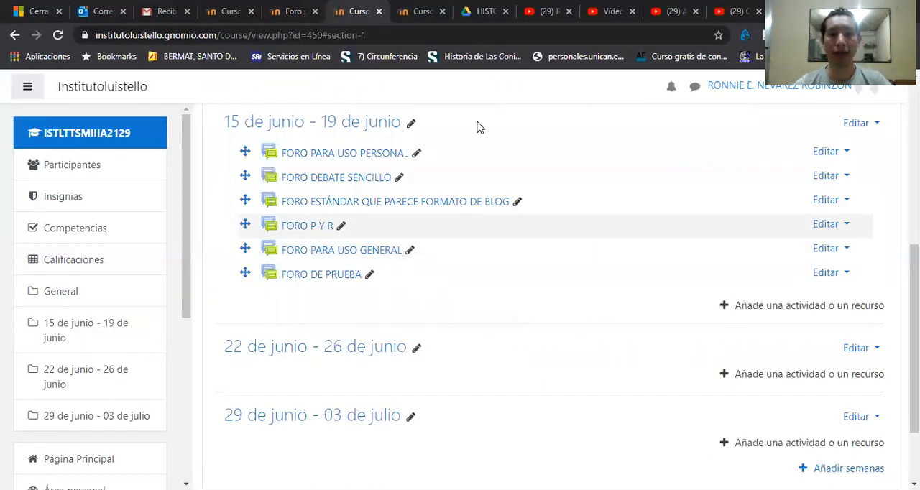
drag(914, 316, 913, 289)
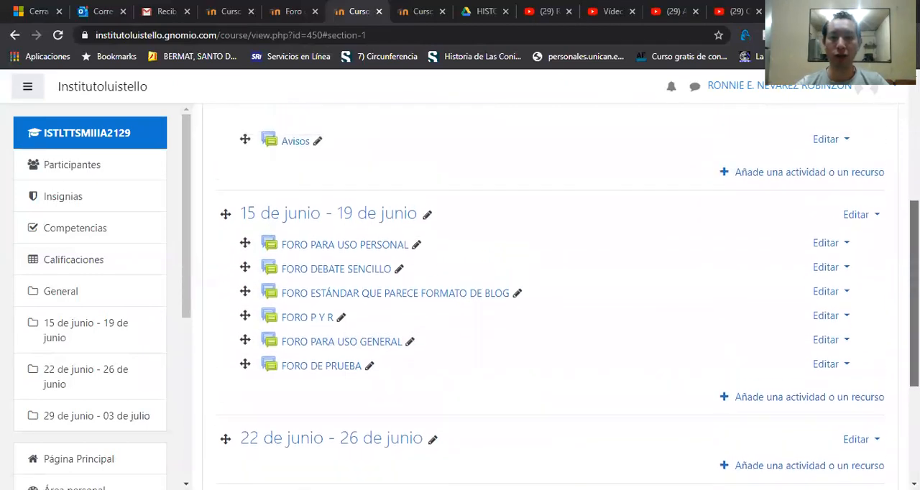